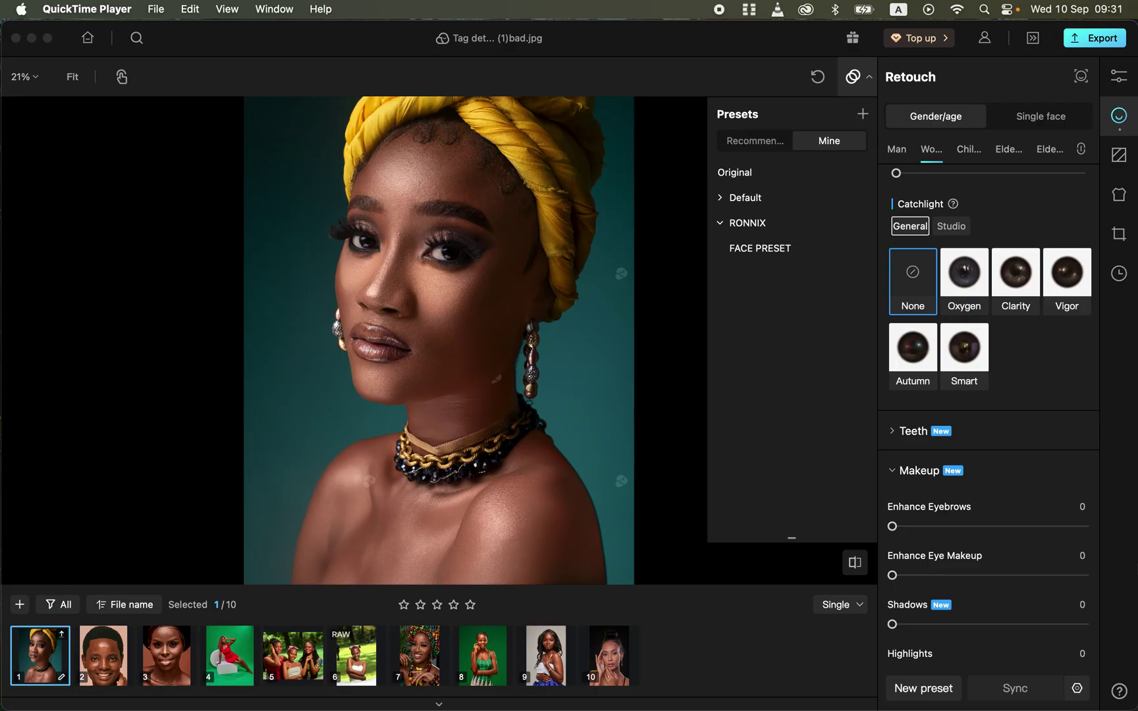
Reset the portrait's edits, apply the FACE PRESET from the RONNIX group and compare the result with the original.
left_click(853, 564)
left_click(853, 566)
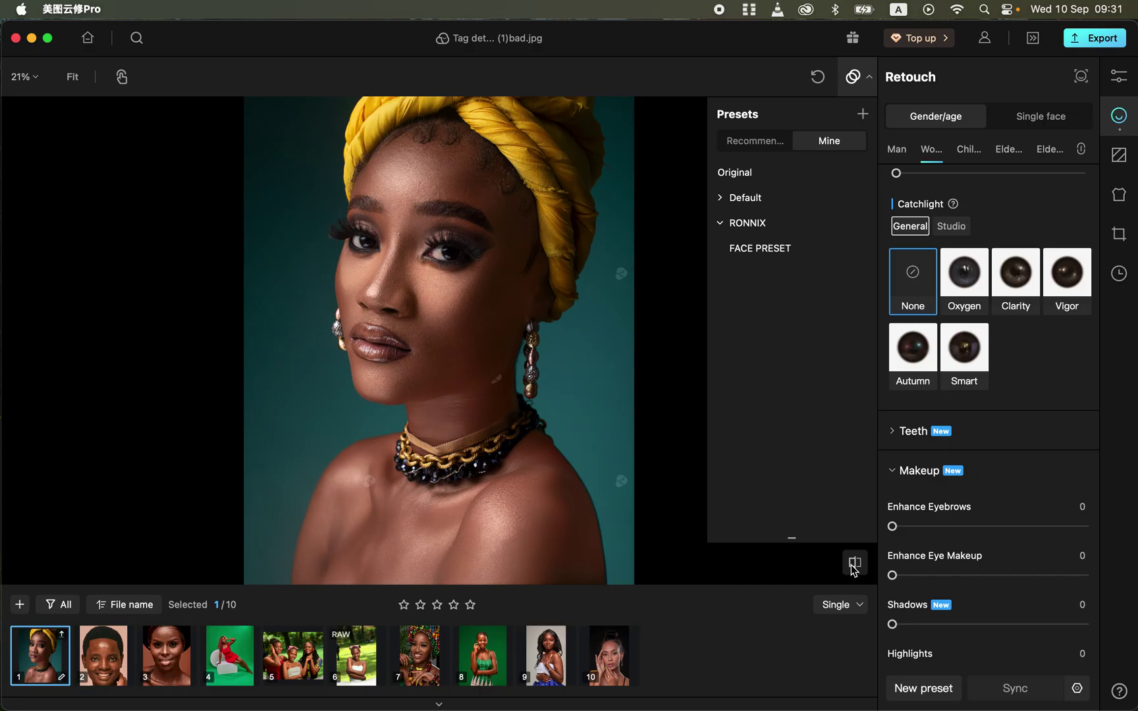
left_click(816, 78)
left_click(776, 250)
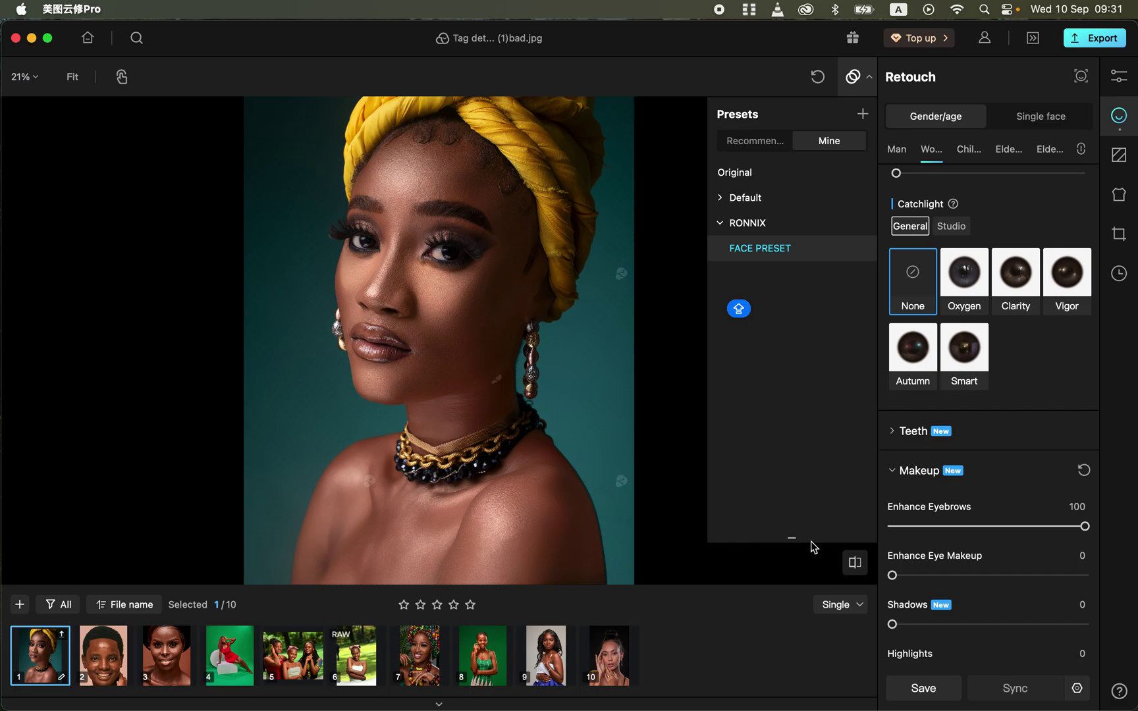
left_click(854, 563)
left_click(854, 563)
left_click(854, 563)
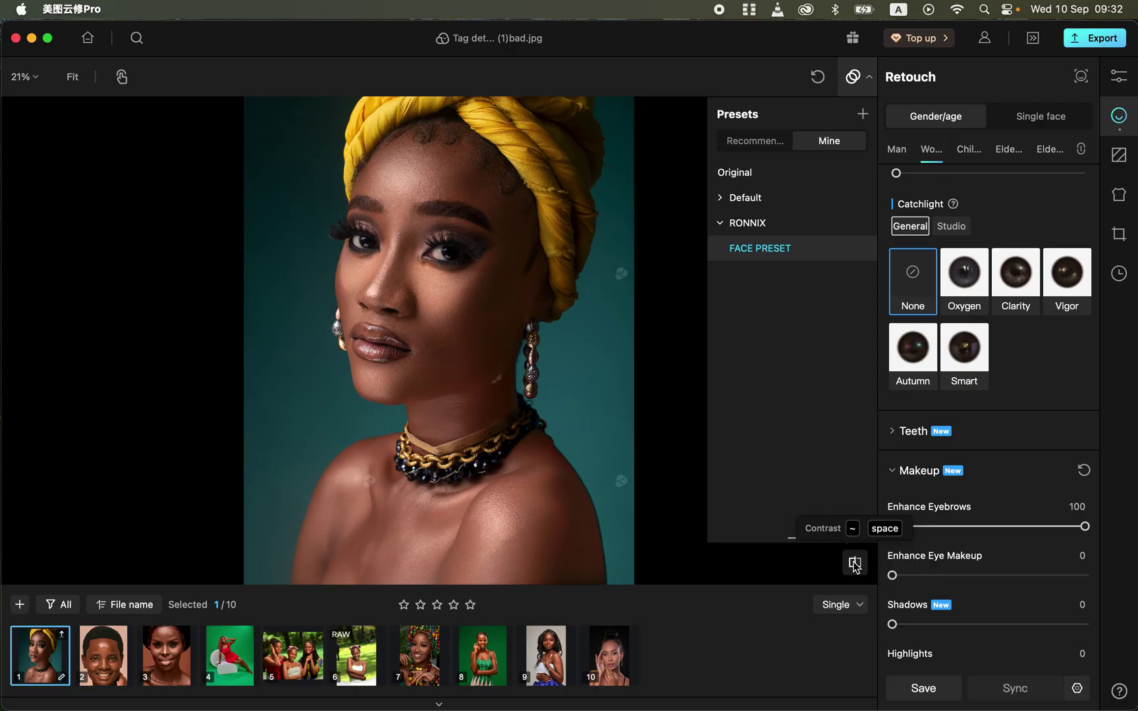
Switch to Chrome, open the MeituYunxiu Download page from the Google results to view its installers, and minimize the browser.
mouse_move(539, 688)
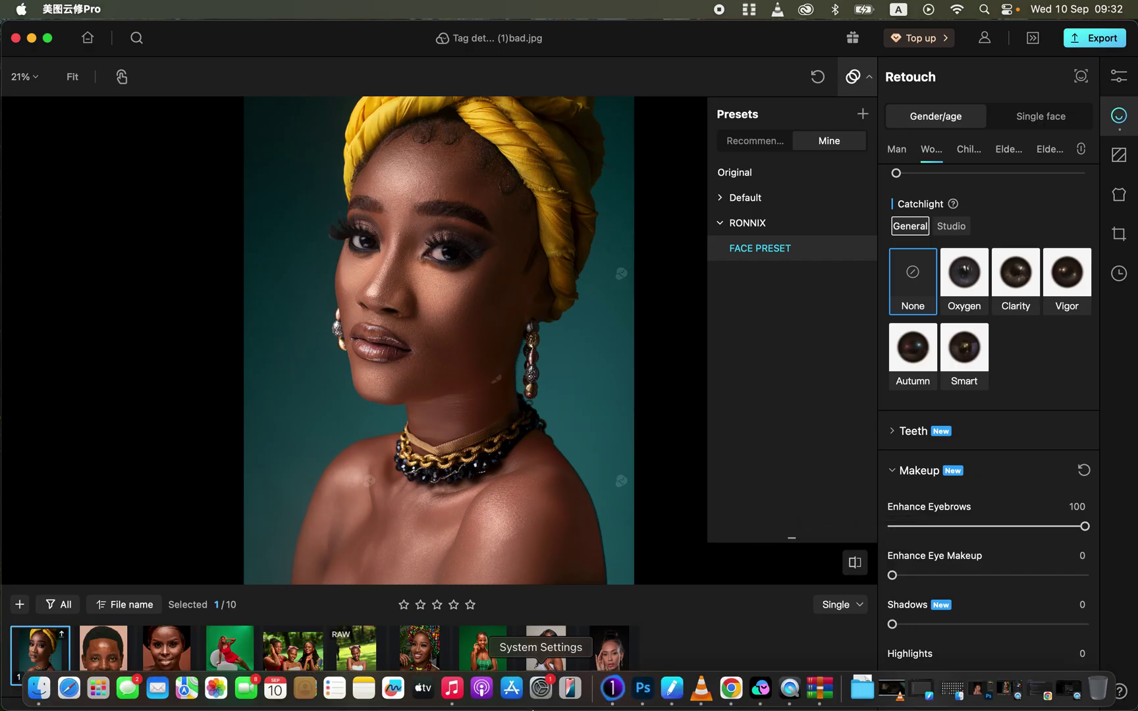
left_click(747, 685)
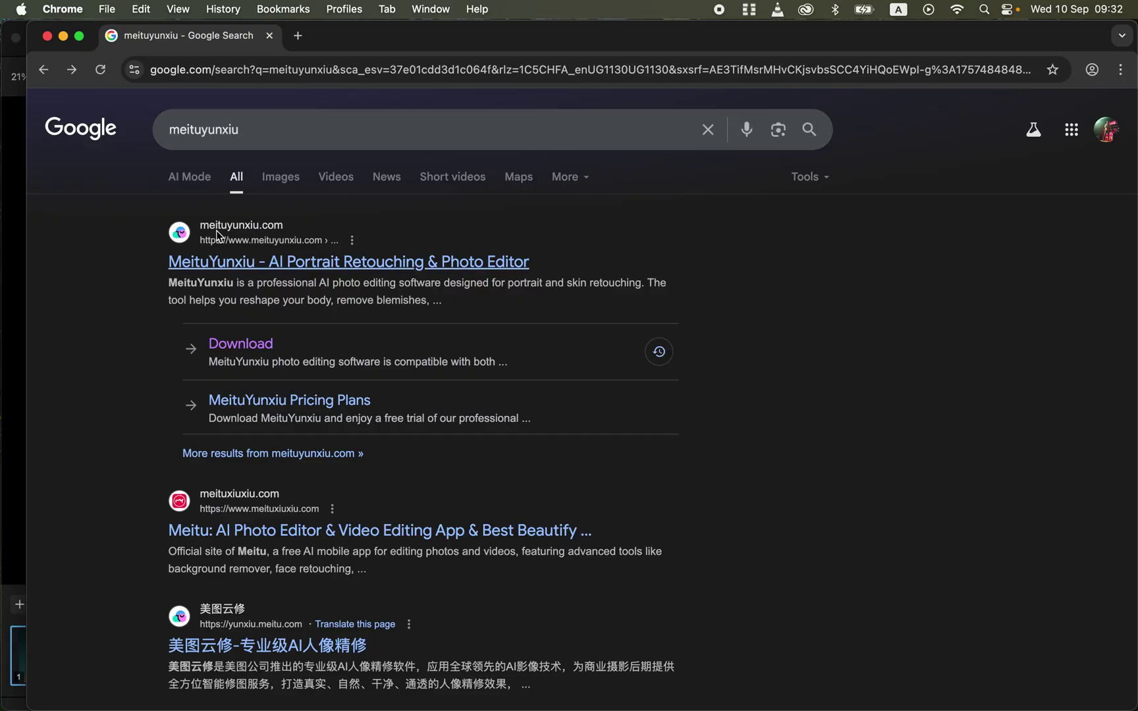
left_click(235, 345)
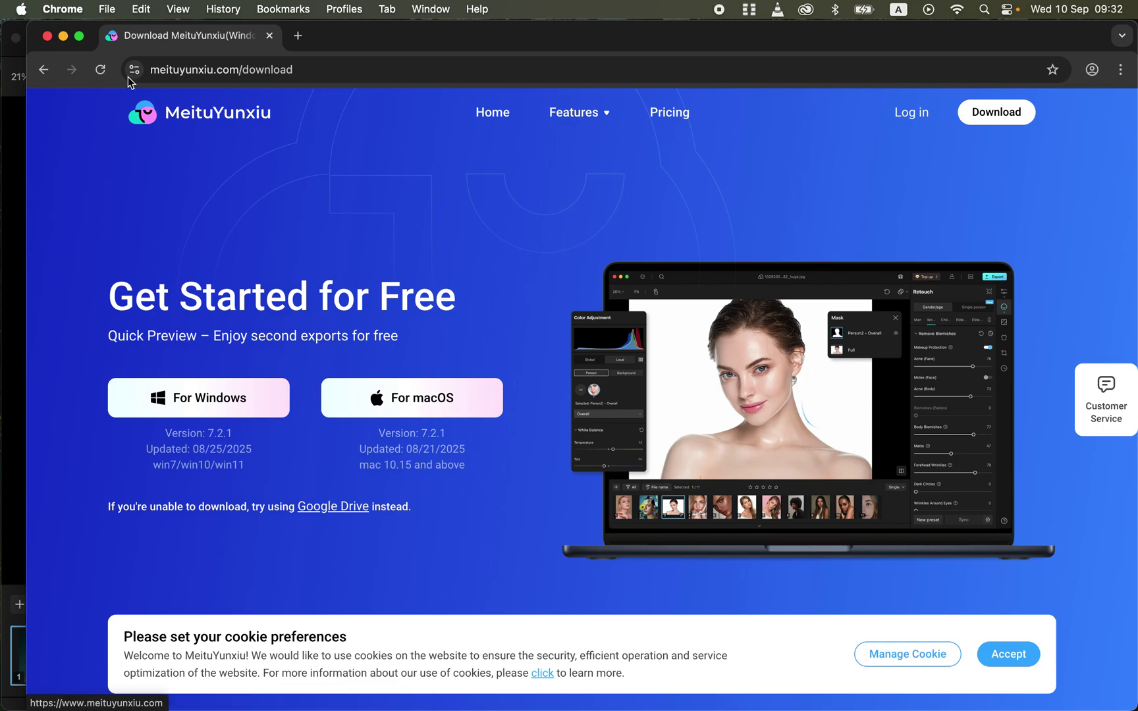
left_click(62, 37)
Return to My Projects in MeituYunxiu, view the account menu and reopen the IMG_8698 project.
left_click(85, 38)
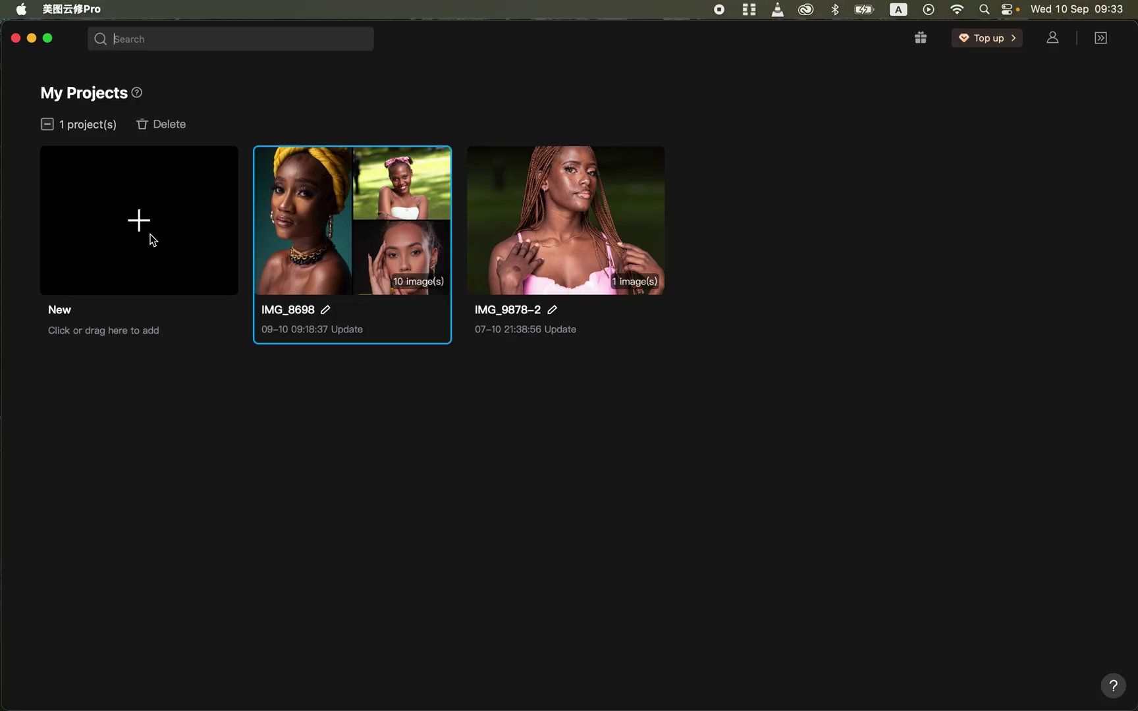
left_click(1052, 48)
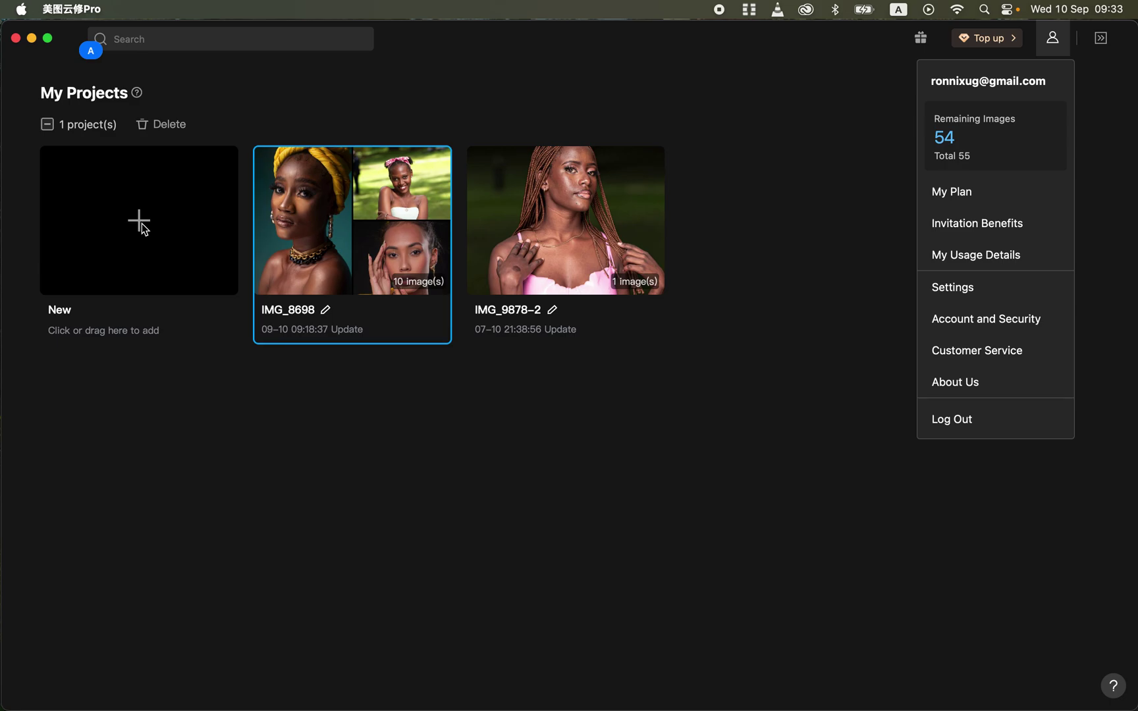
left_click(350, 217)
left_click(352, 222)
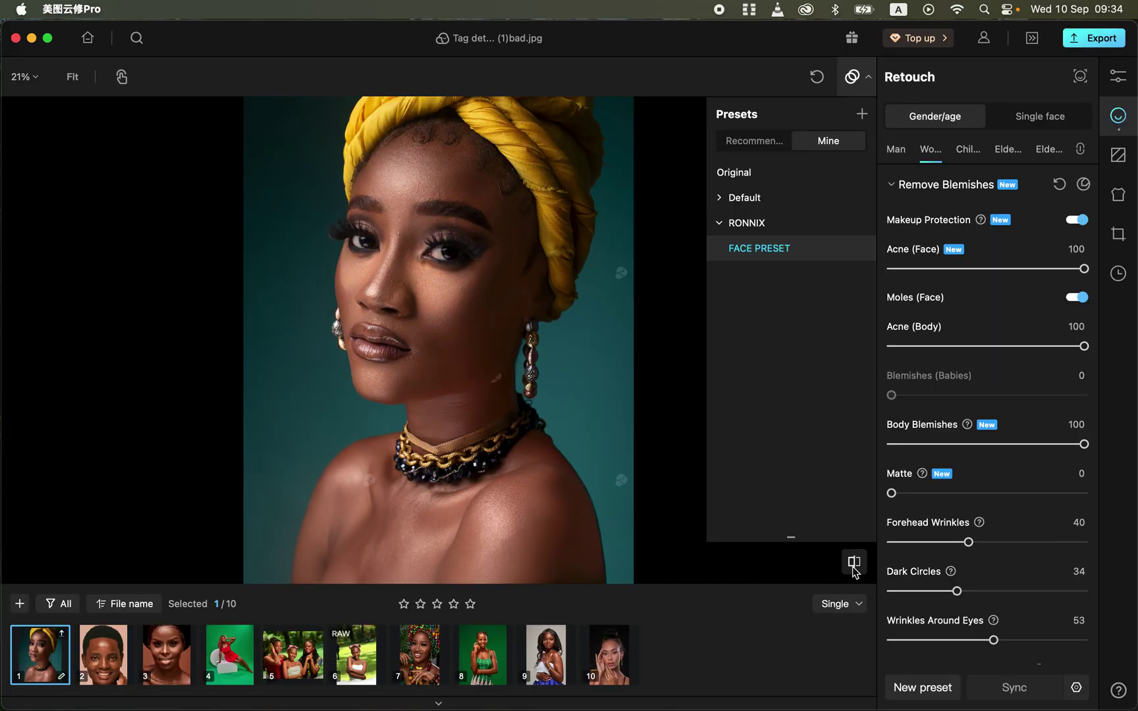
Reset all retouch edits on the yellow-headwrap portrait and hide the presets list.
left_click(816, 77)
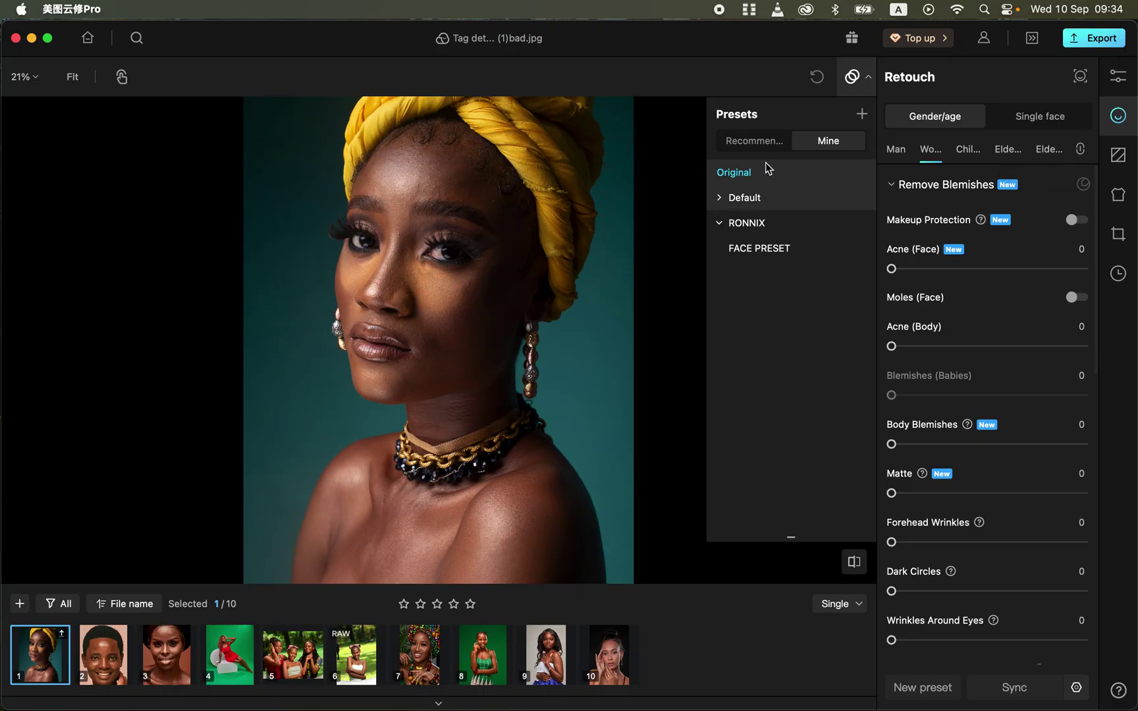
left_click(868, 78)
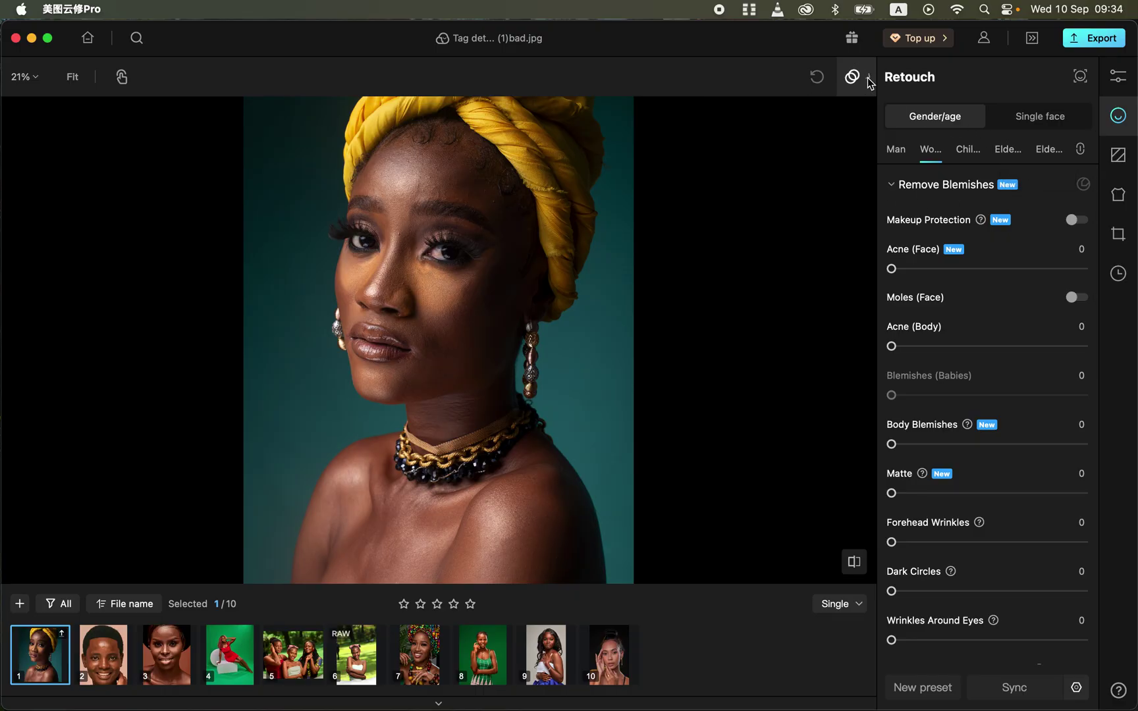
Set Acne (Face), Acne (Body) and Body Blemishes to 100 and turn on Moles (Face) for women.
scroll(966, 340, "down", 1)
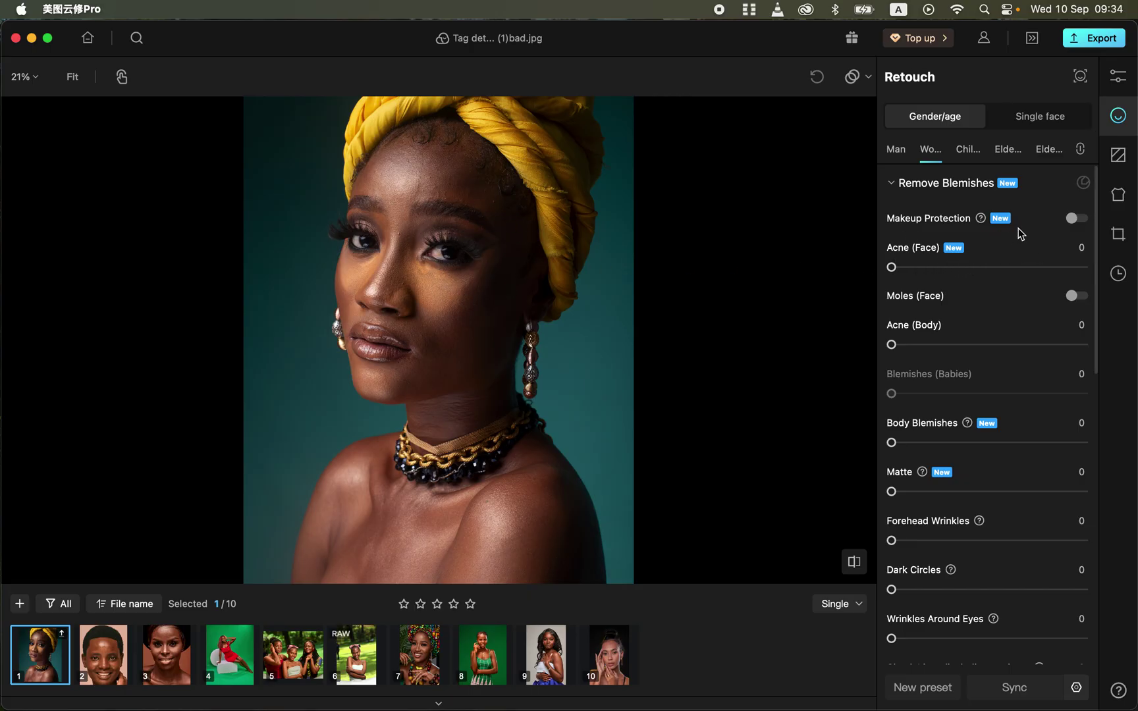
left_click_drag(981, 268, 1104, 294)
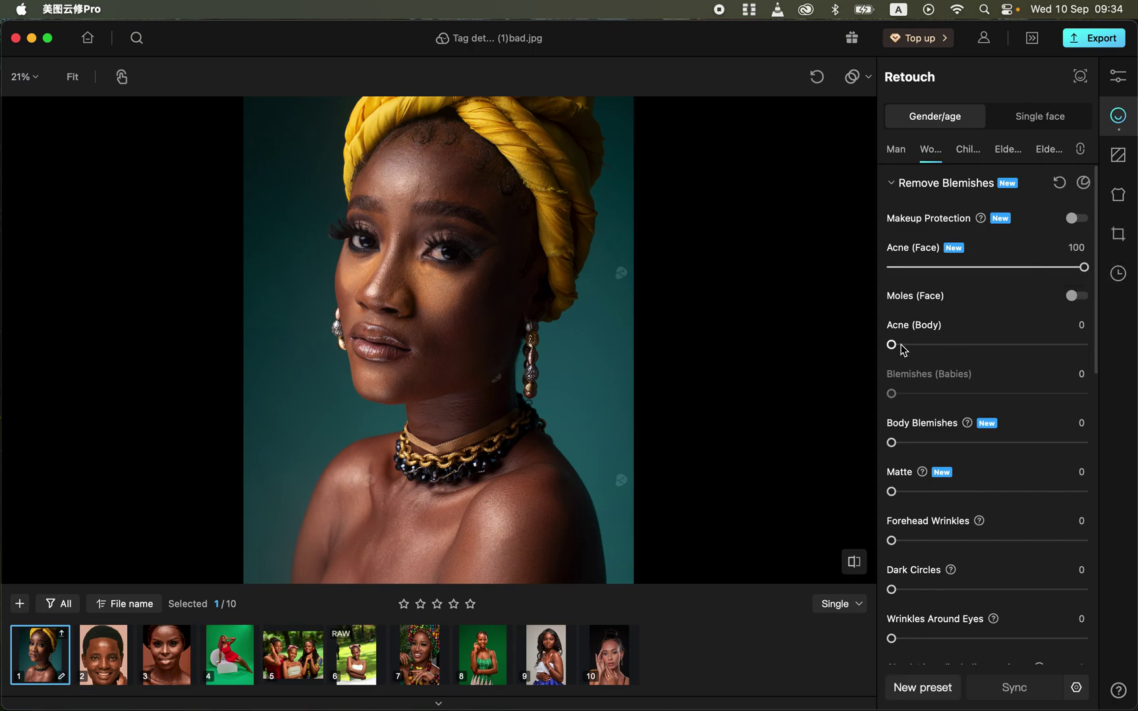
left_click_drag(891, 345, 1096, 388)
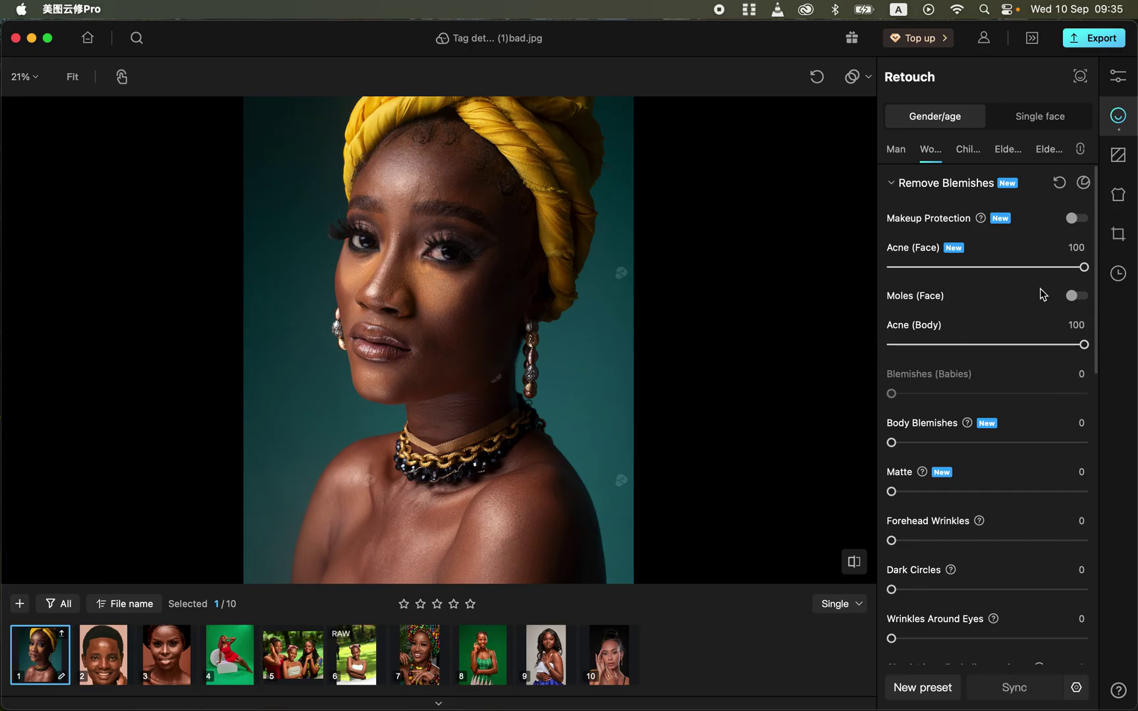
left_click(1080, 295)
scroll(1019, 386, "down", 3)
left_click_drag(967, 372, 1118, 388)
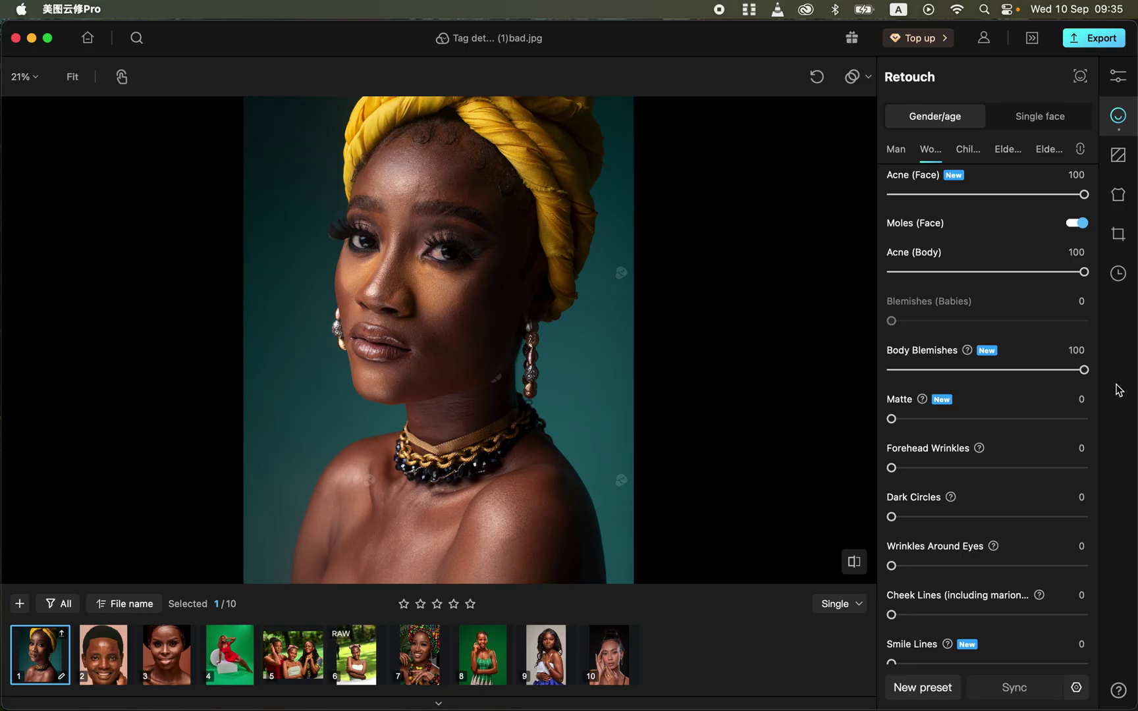
Set Forehead Wrinkles to 40, Dark Circles to 26 and Wrinkles Around Eyes to 11.
left_click(932, 468)
left_click(968, 468)
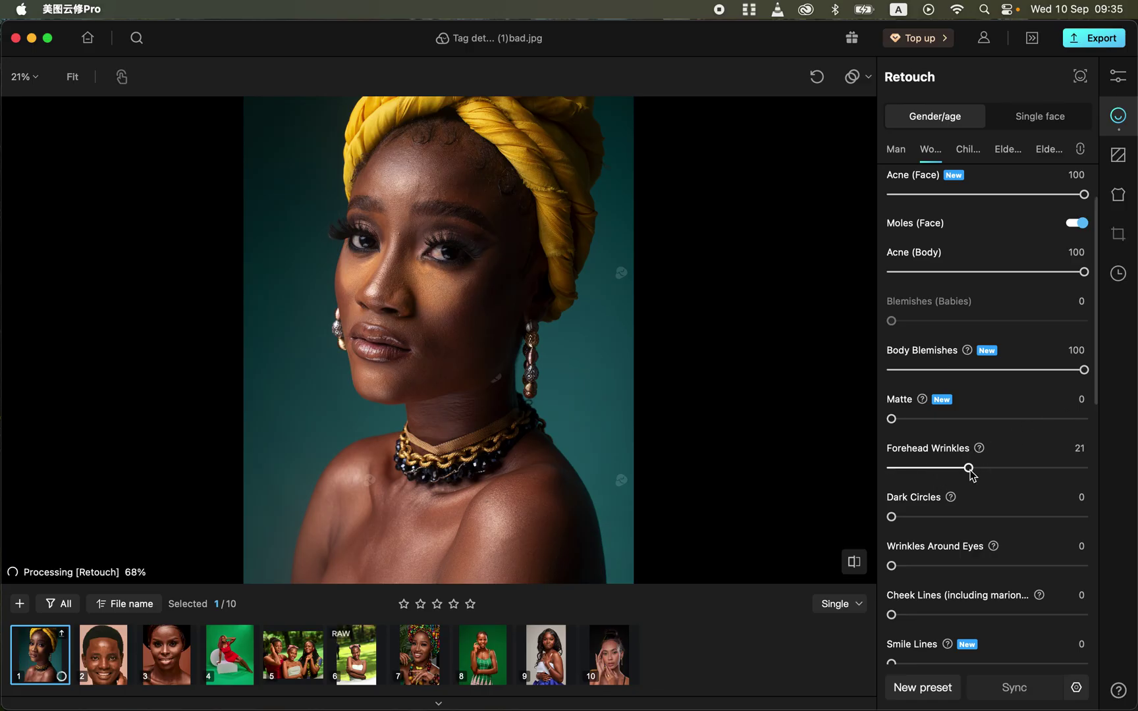
left_click(942, 517)
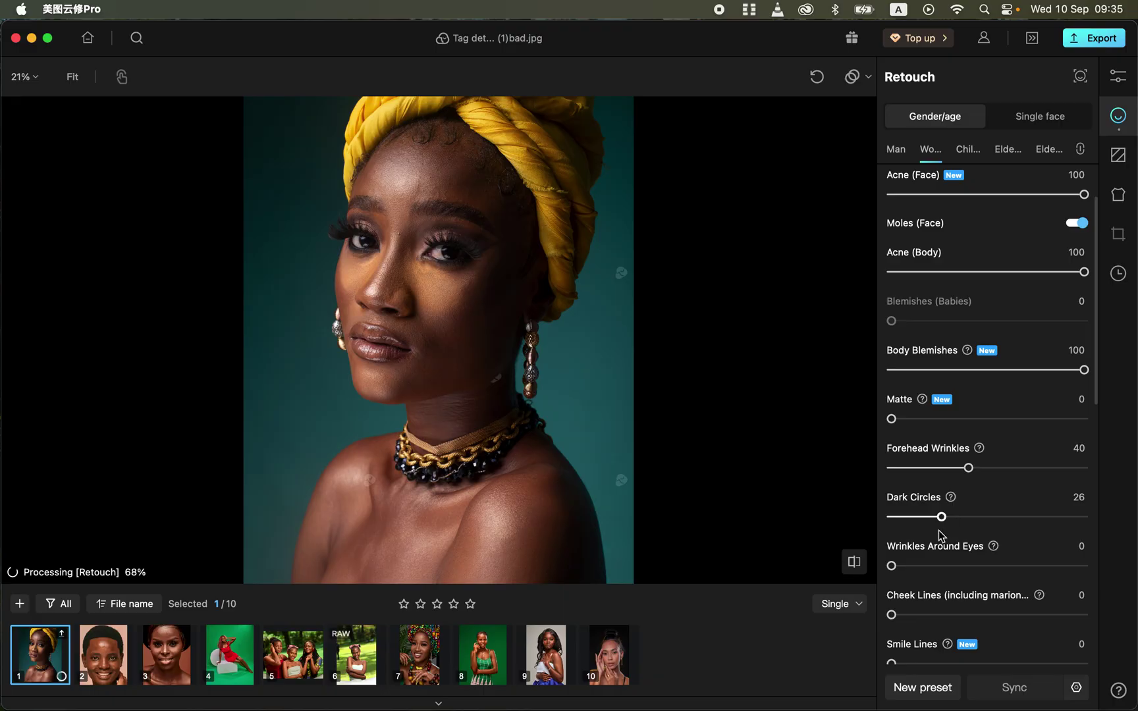
left_click(912, 566)
Set Cheek Lines to 11, Smile Lines to 12, Lip Lines to 18 and Neck Wrinkles to 15.
scroll(1014, 547, "down", 5)
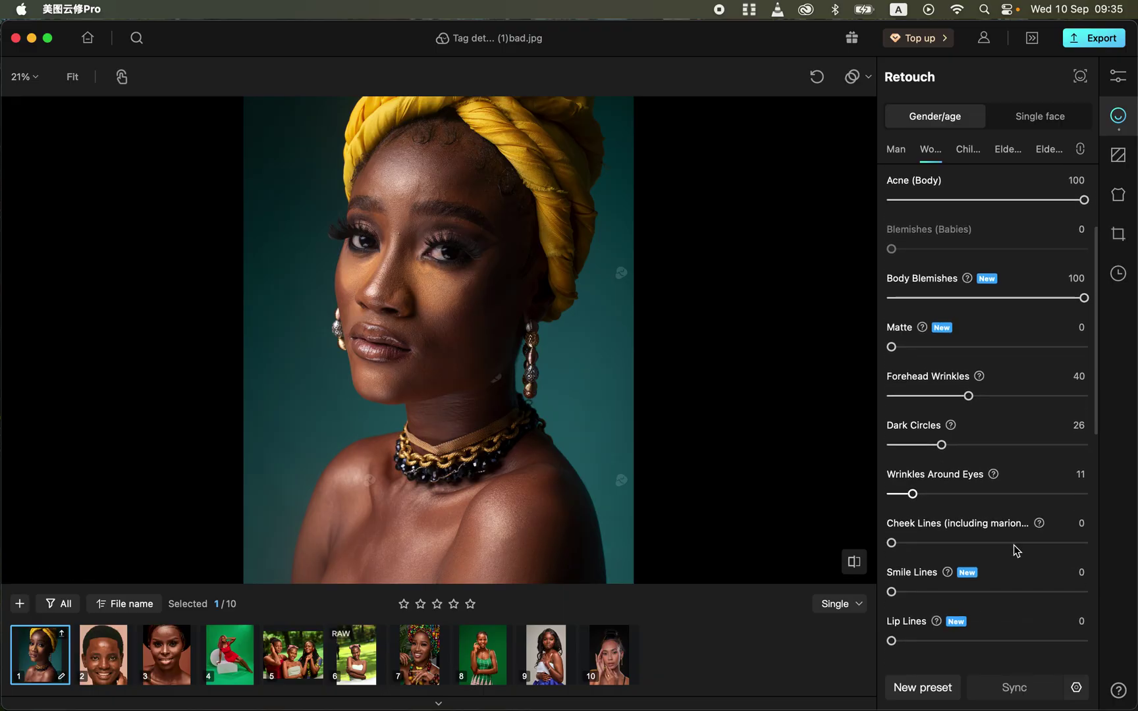
left_click(912, 486)
left_click(915, 535)
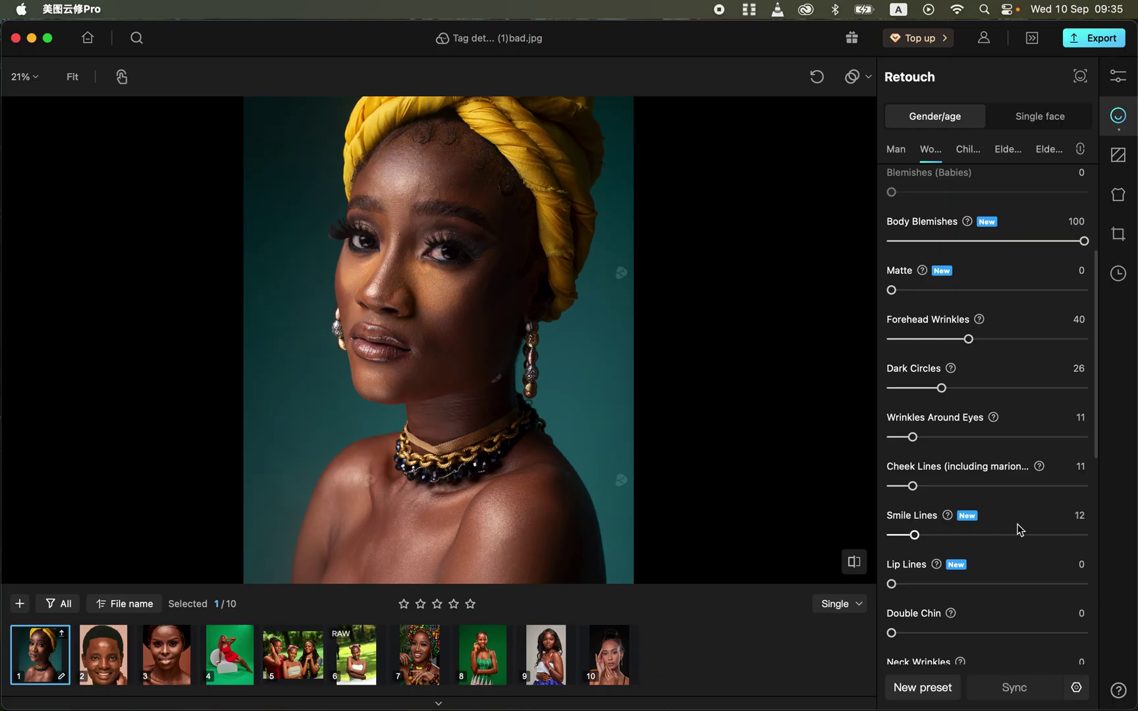
scroll(1015, 528, "down", 3)
left_click_drag(893, 518, 926, 527)
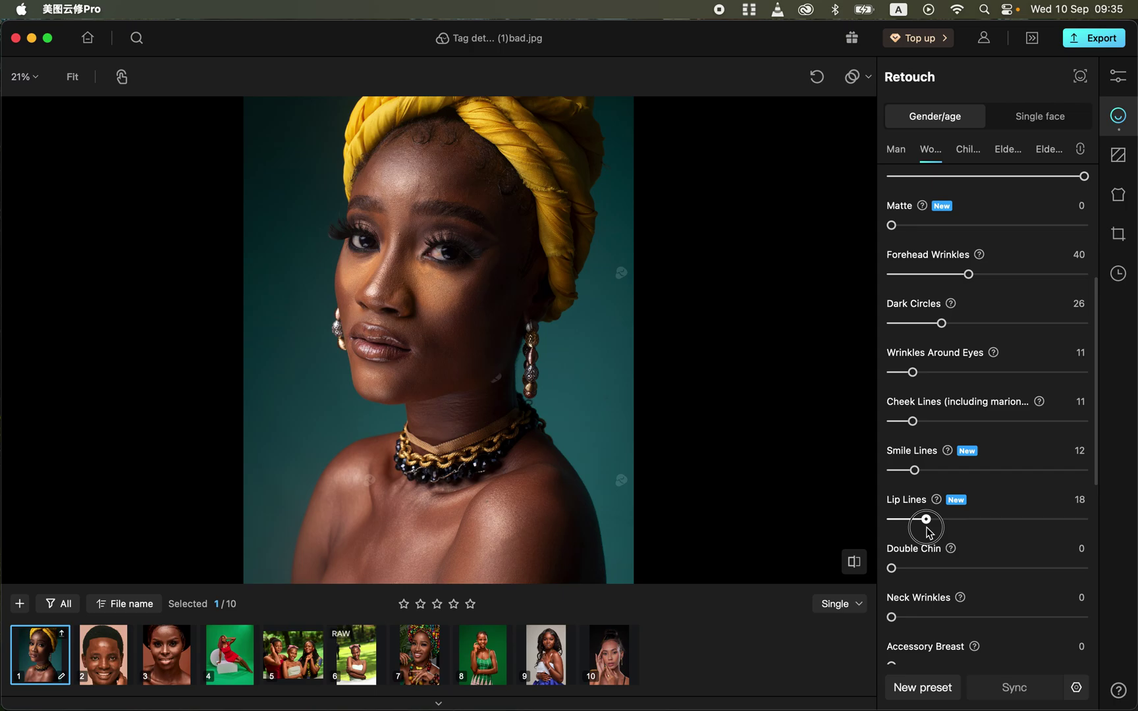
scroll(928, 532, "down", 3)
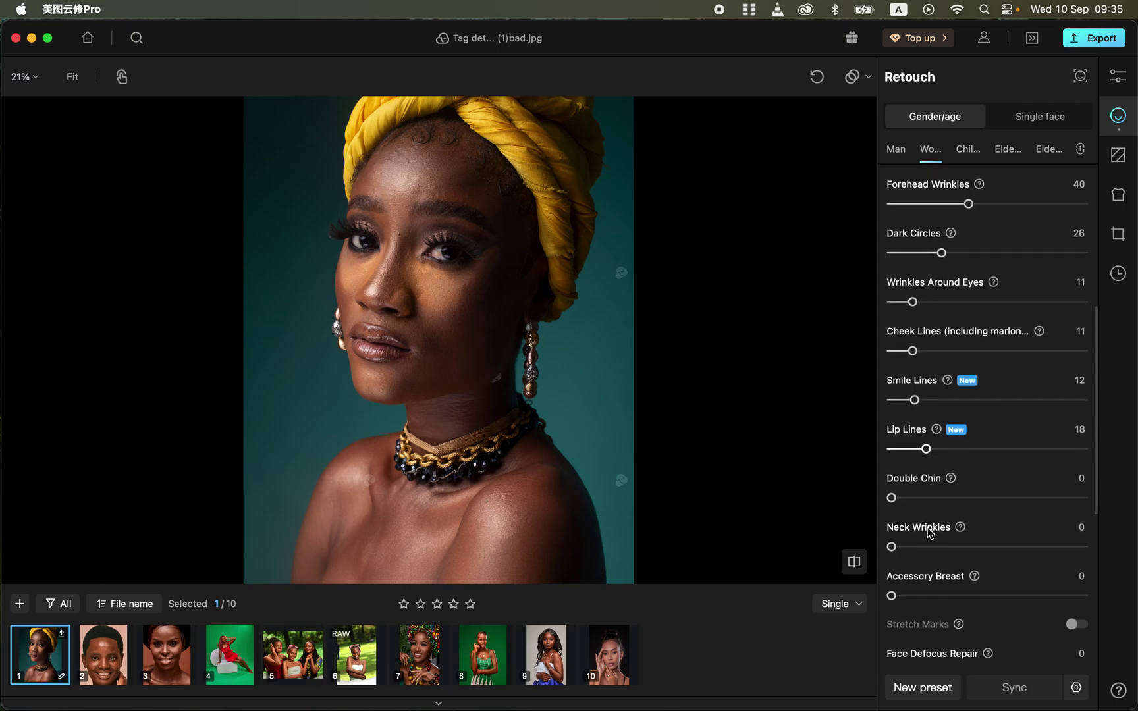
left_click(920, 547)
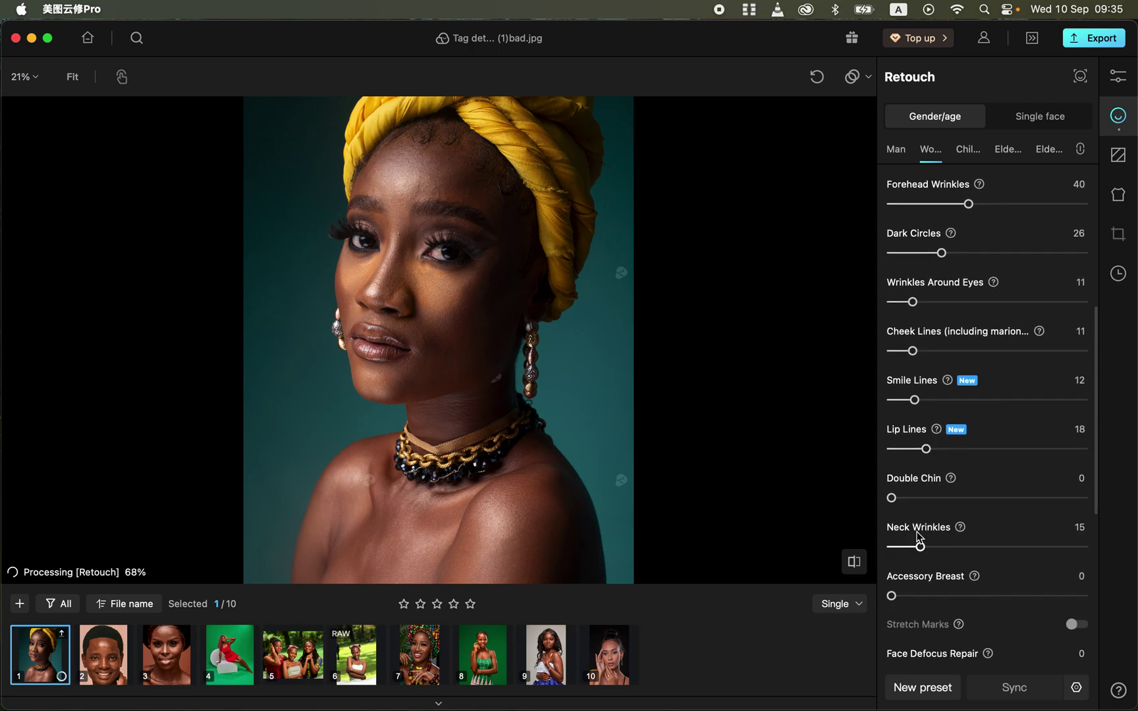
In the Skin settings, set Neutral Gray Leveling to 100 and Neutral Gray Contour to 67.
scroll(981, 509, "down", 4)
scroll(981, 508, "down", 5)
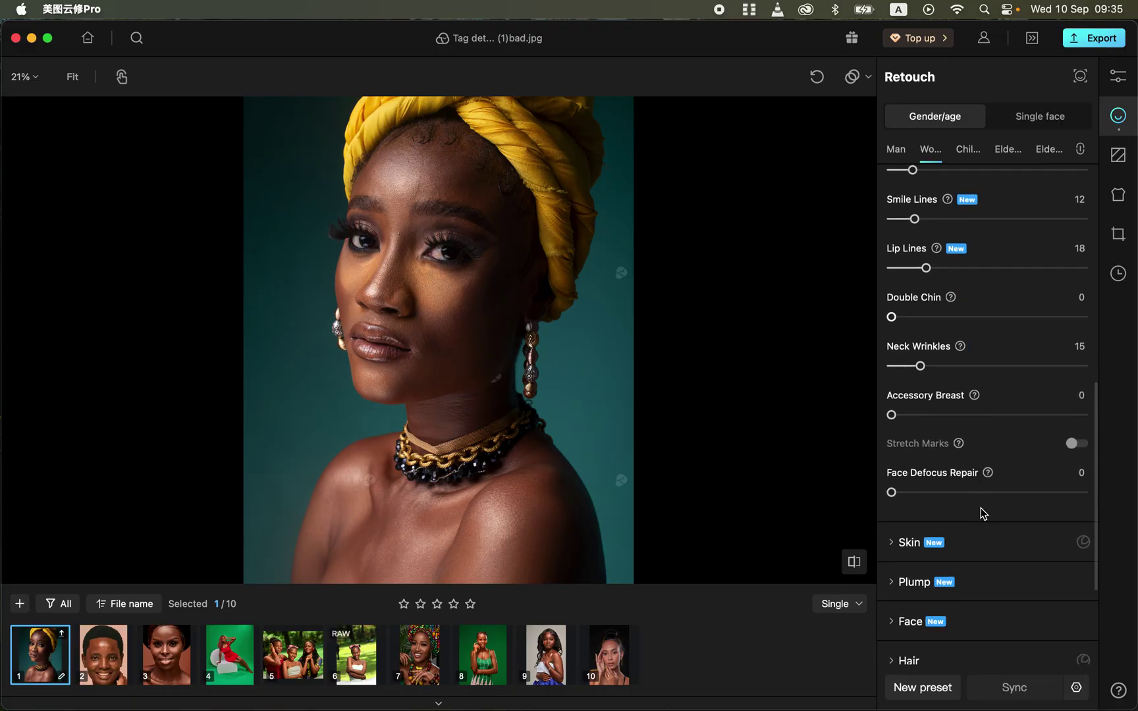
scroll(980, 508, "down", 3)
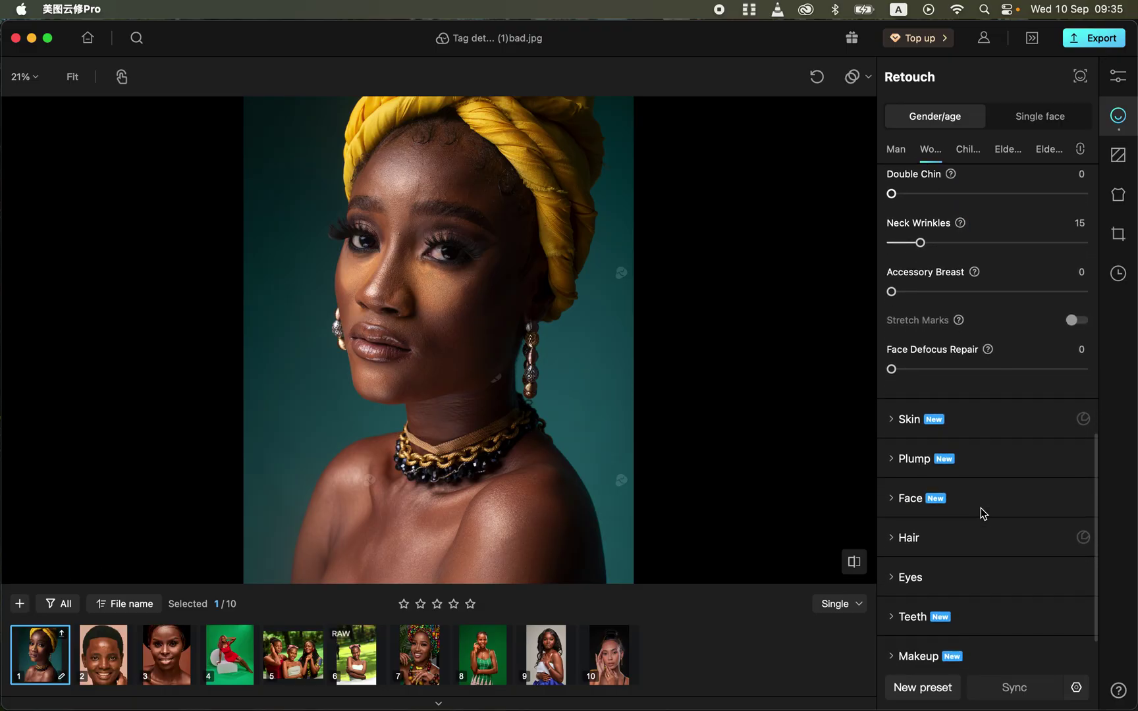
left_click(895, 375)
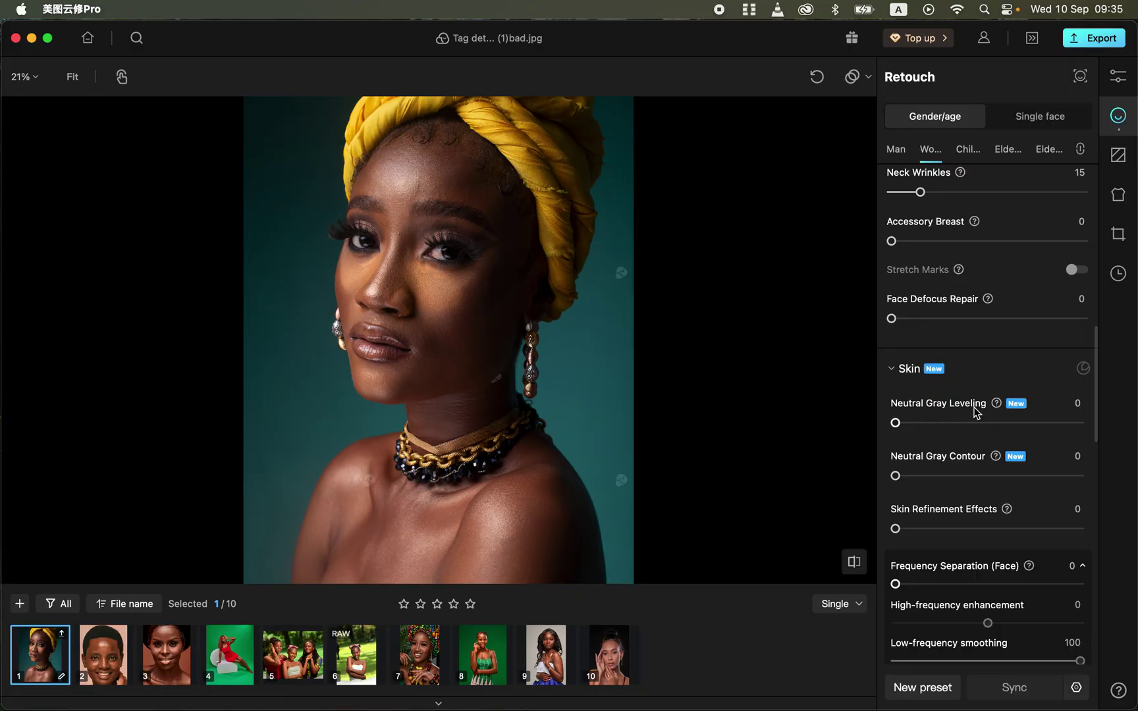
scroll(978, 411, "down", 2)
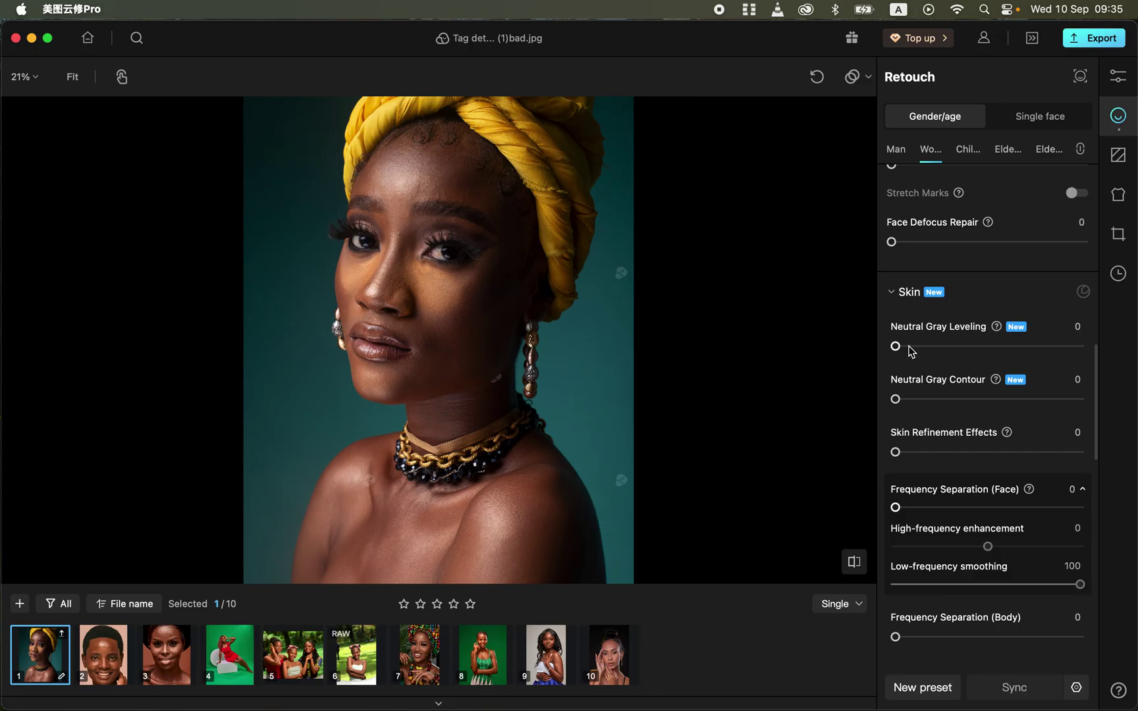
left_click_drag(895, 347, 1106, 382)
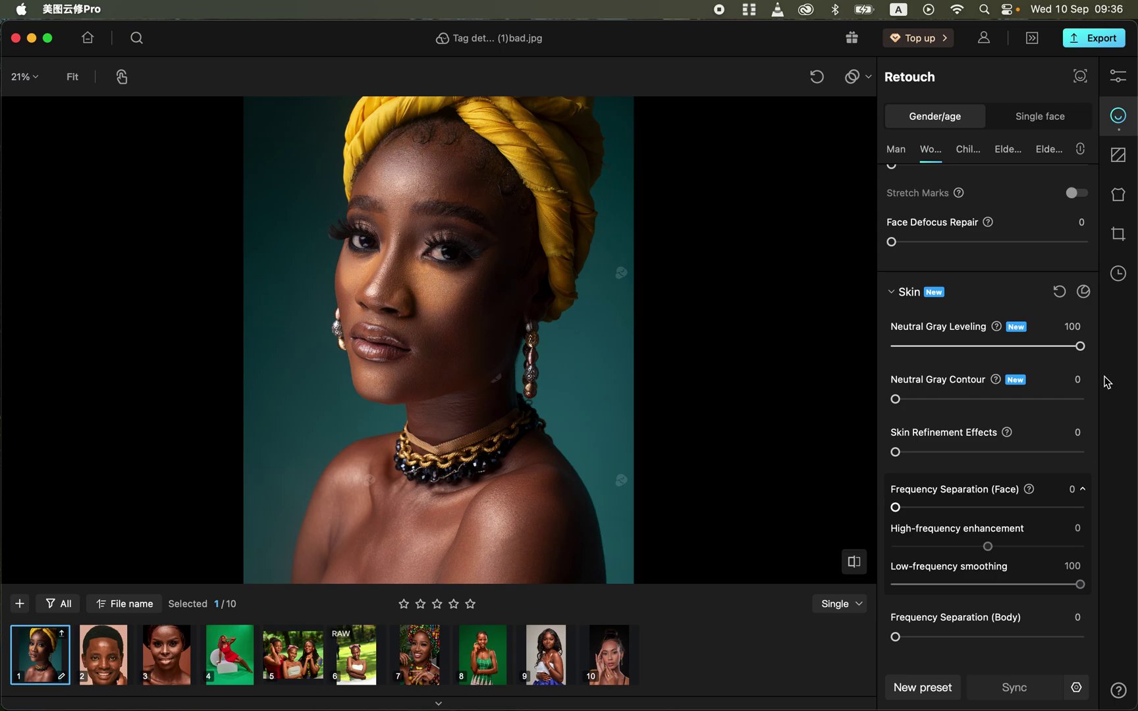
left_click(968, 399)
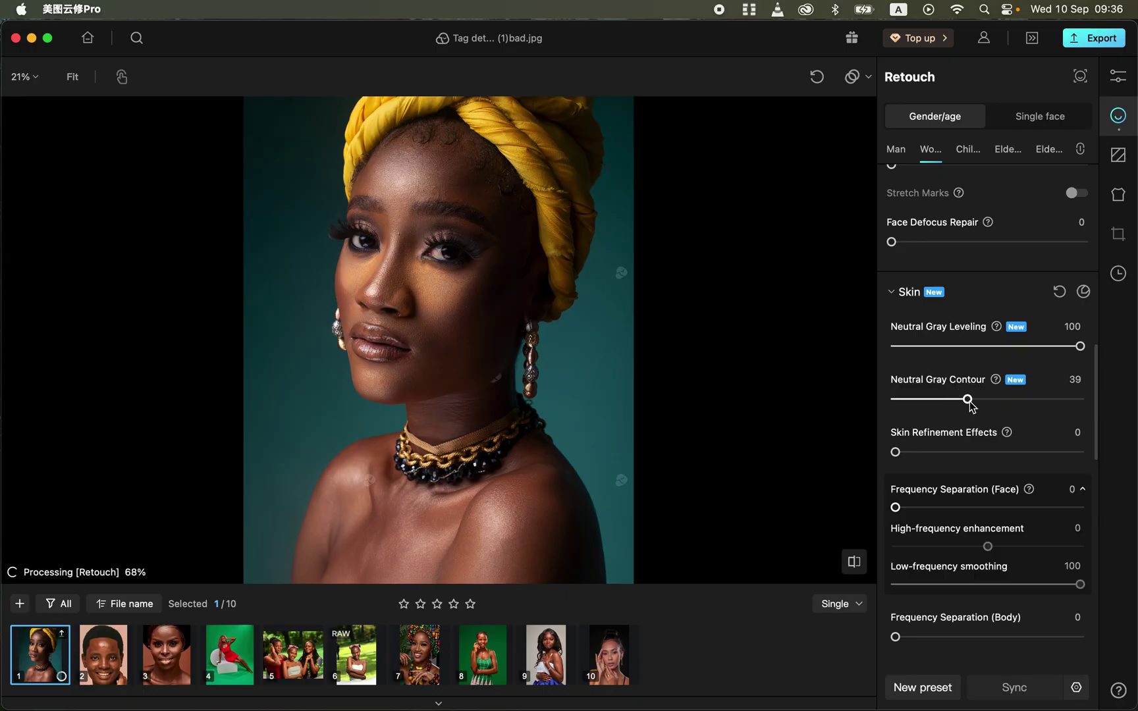
left_click(1019, 400)
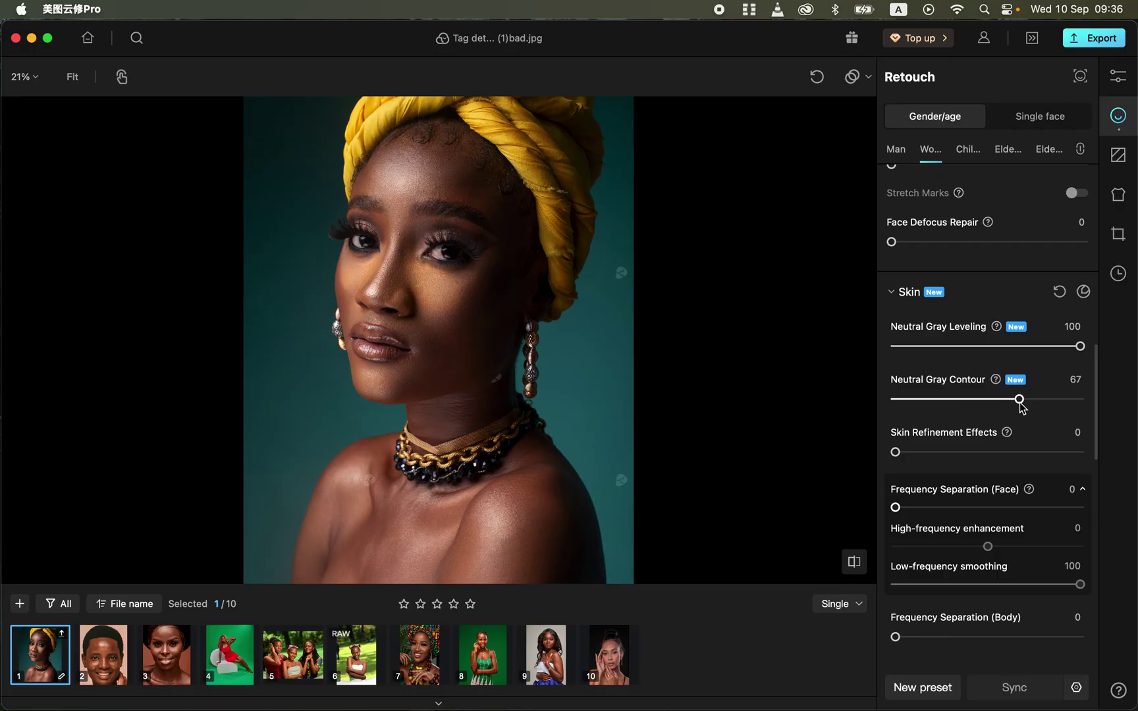
Set Frequency Separation (Face) to 100 with Low-frequency smoothing at 95.
scroll(1013, 440, "down", 3)
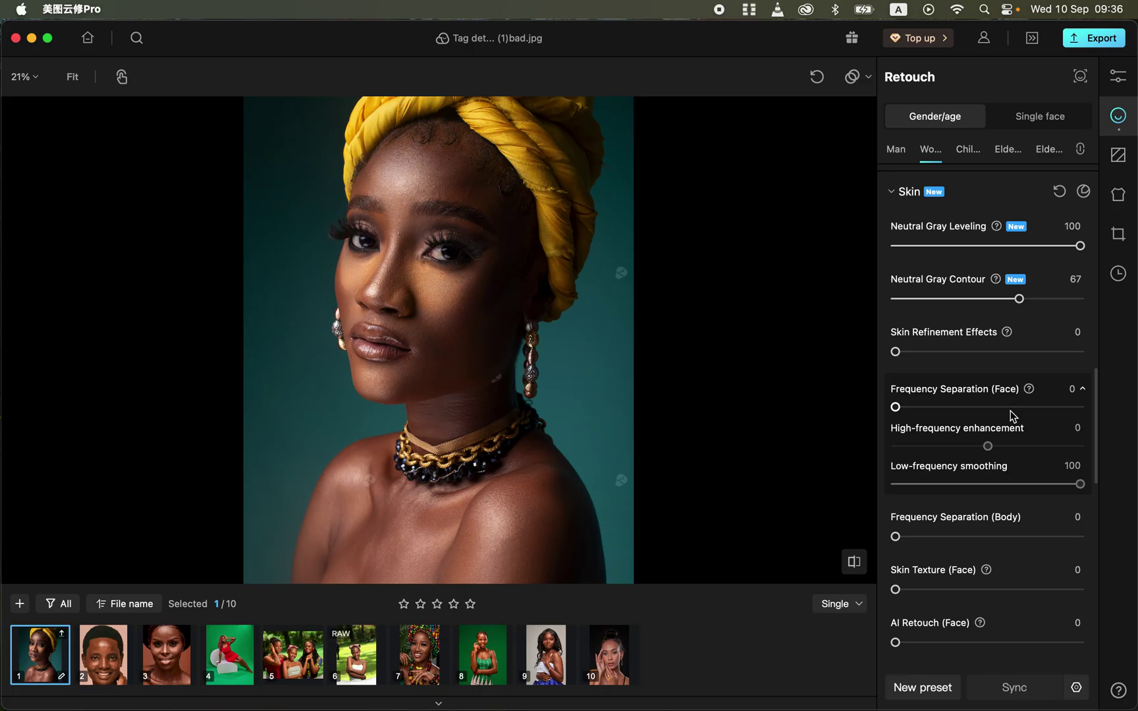
left_click_drag(1034, 408, 1086, 417)
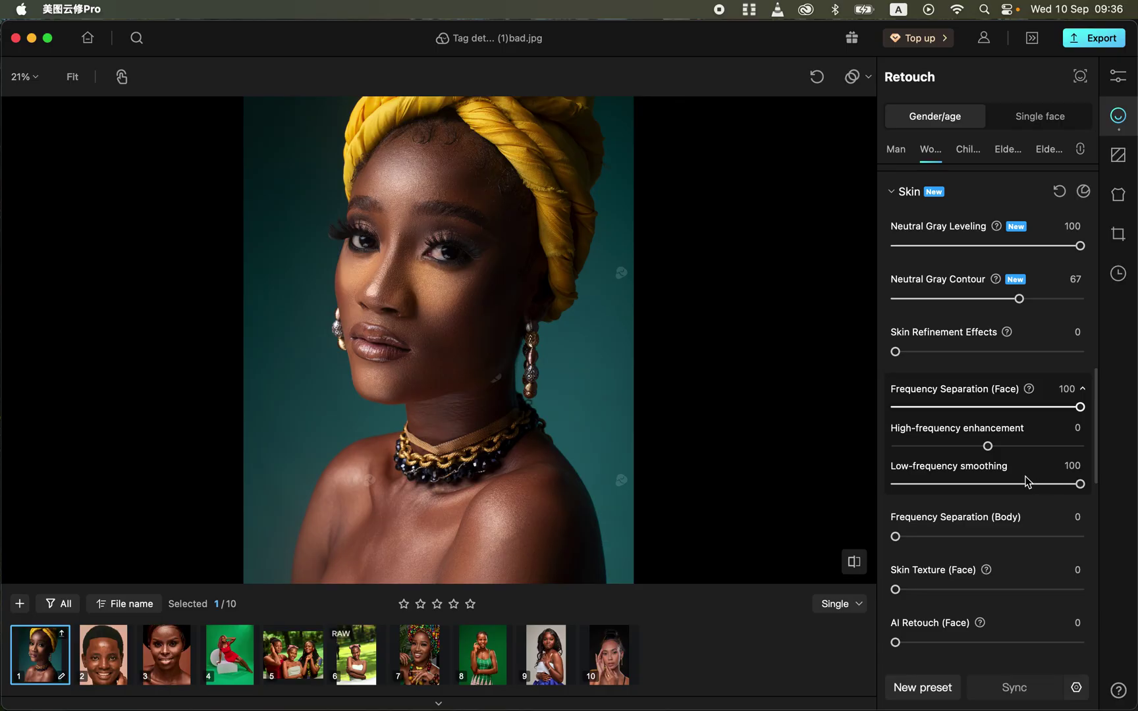
left_click(1060, 484)
left_click(1073, 484)
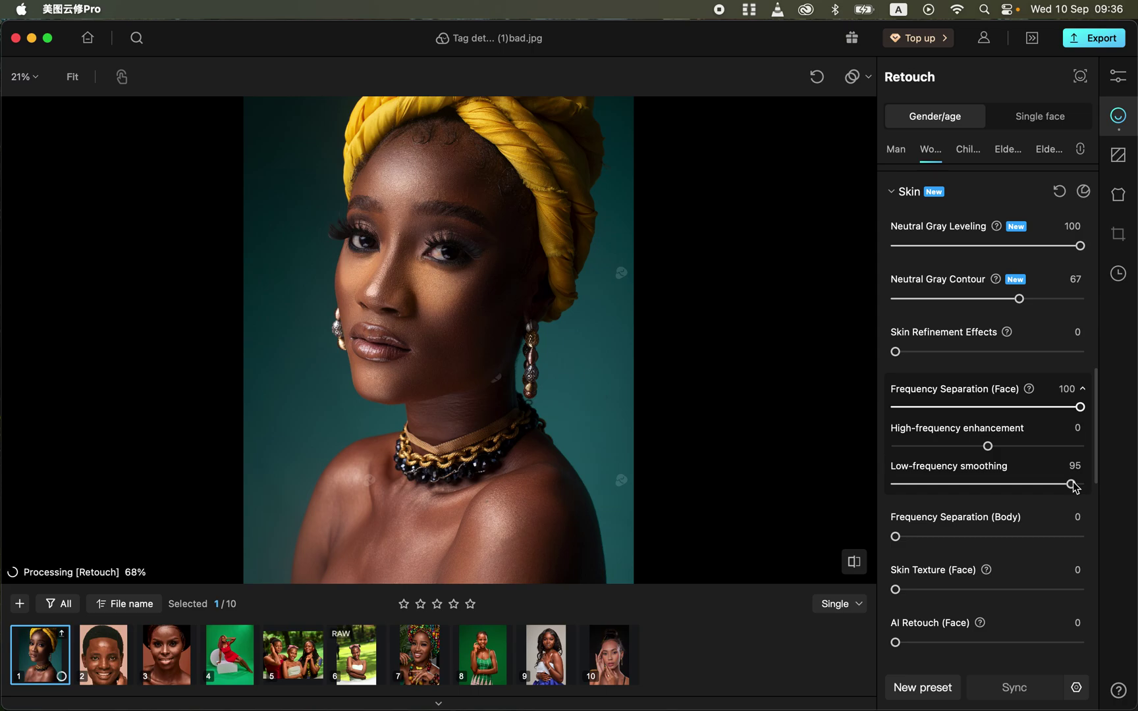
Set Frequency Separation (Body) to 100 and Skin Texture (Face) to 6.
scroll(1072, 484, "down", 3)
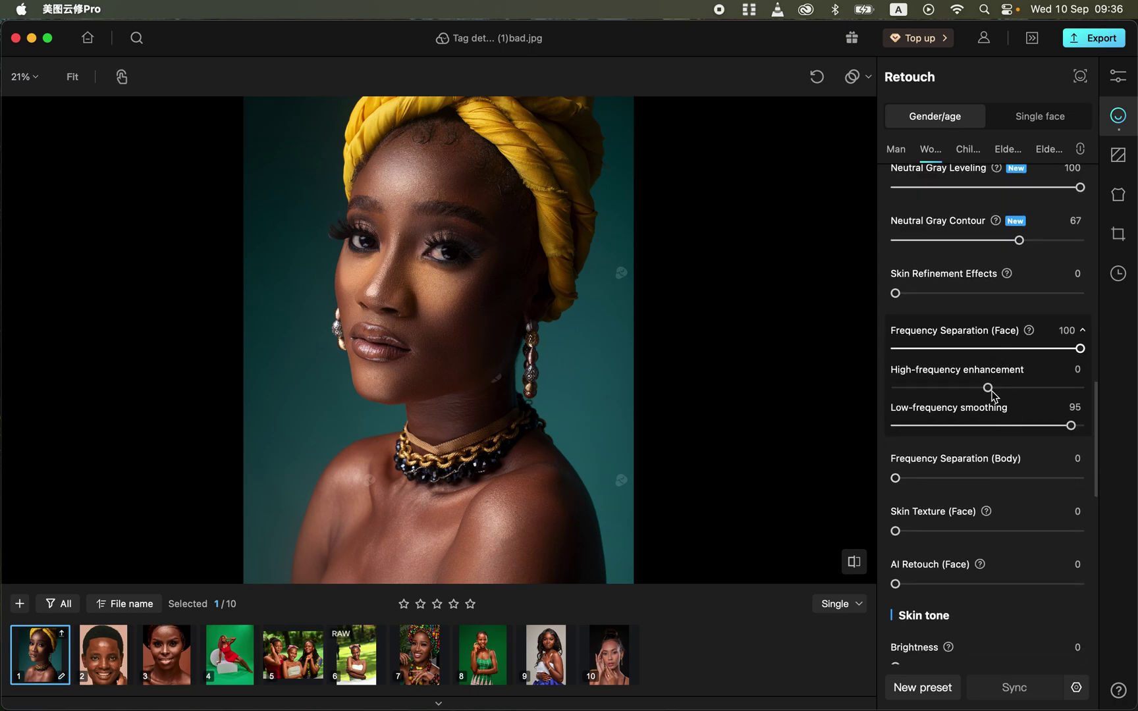
left_click_drag(998, 476, 1081, 489)
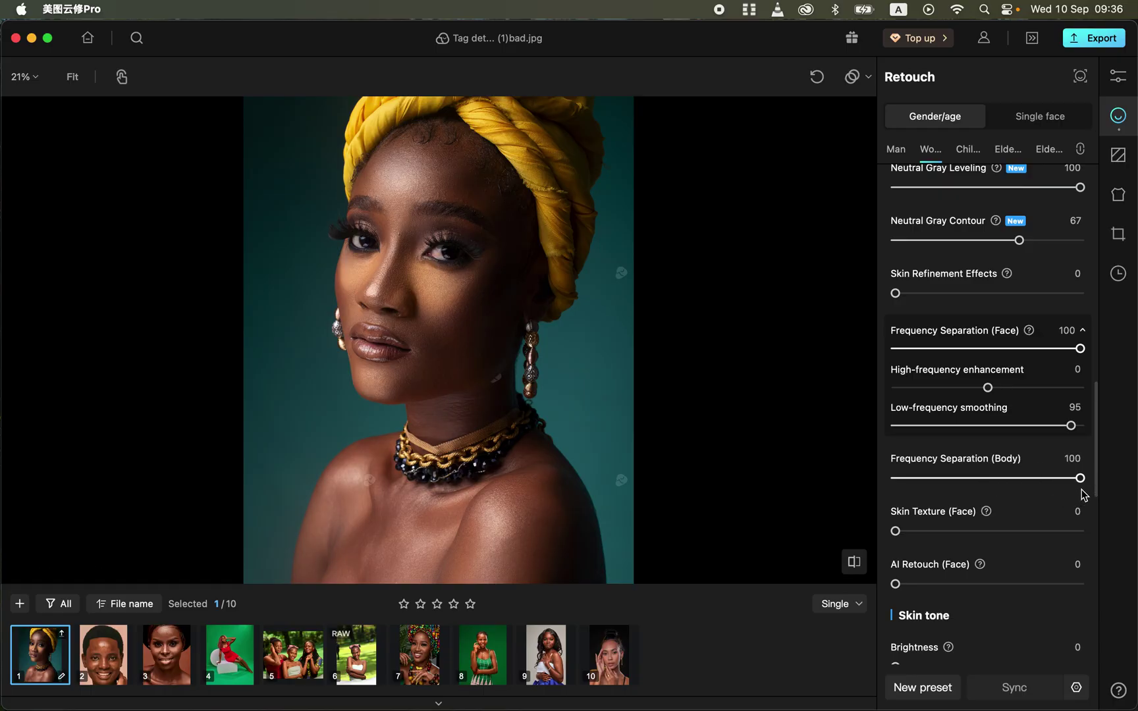
left_click(897, 531)
mouse_move(896, 531)
left_mouse_down()
mouse_move(1022, 550)
mouse_move(1064, 544)
mouse_move(902, 532)
left_mouse_up()
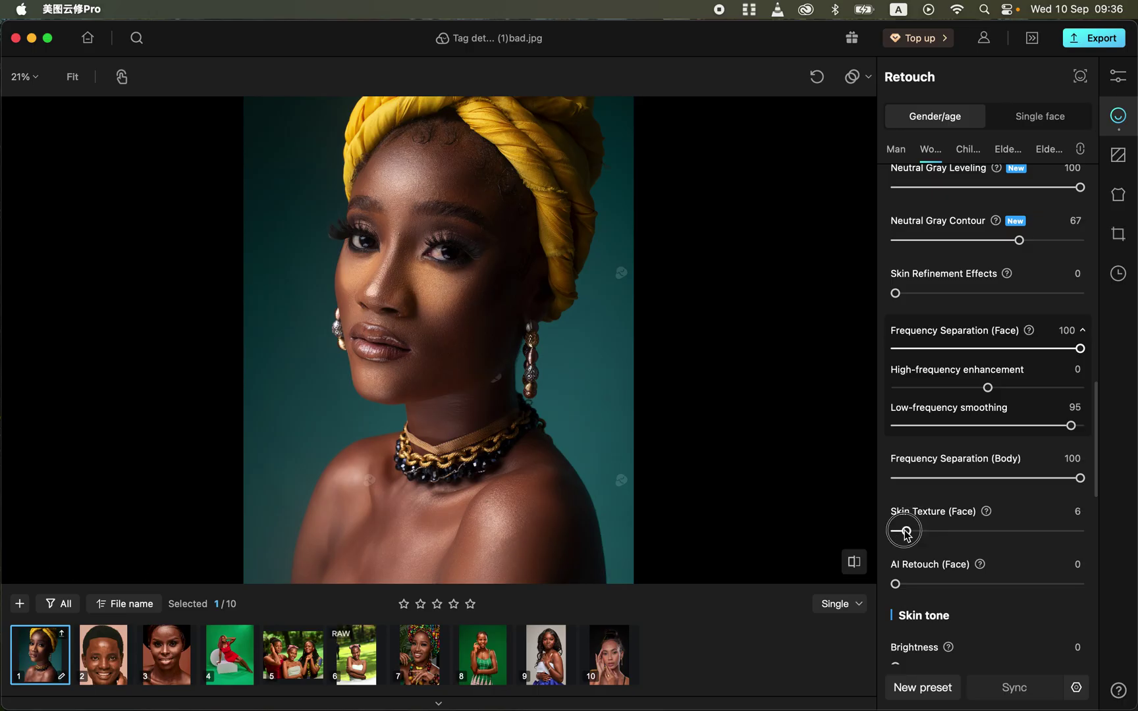
Set Skin Texture (Face) to 3 and AI Retouch (Face) to 7, and compare the portrait with the original.
scroll(986, 513, "down", 3)
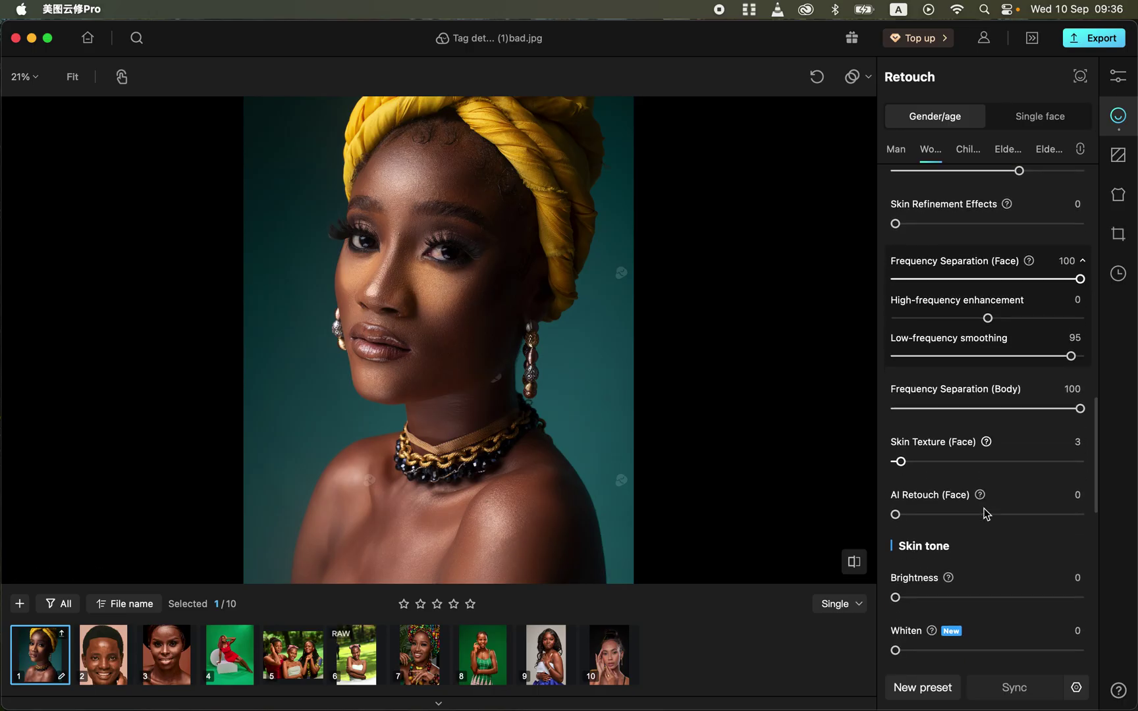
left_click_drag(899, 512, 909, 517)
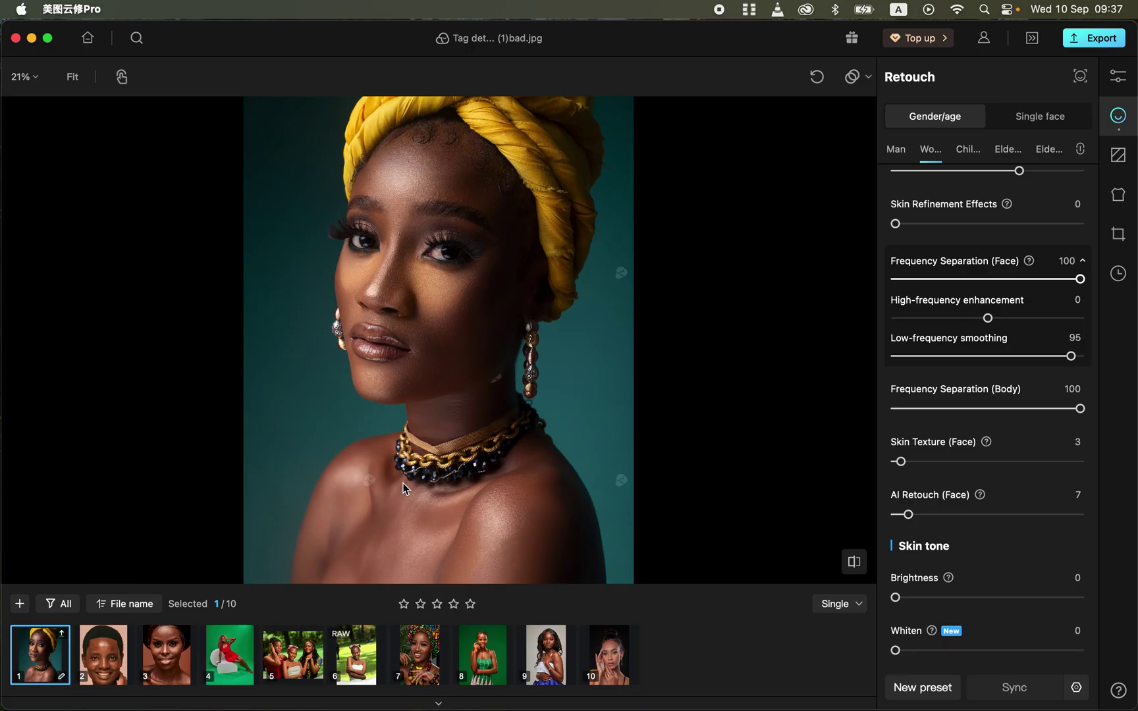
left_click(854, 561)
In the Skin tone settings, set Skin Tone Balance to 76 for Face, 52 for Body and 72 for Multiple.
scroll(978, 540, "down", 7)
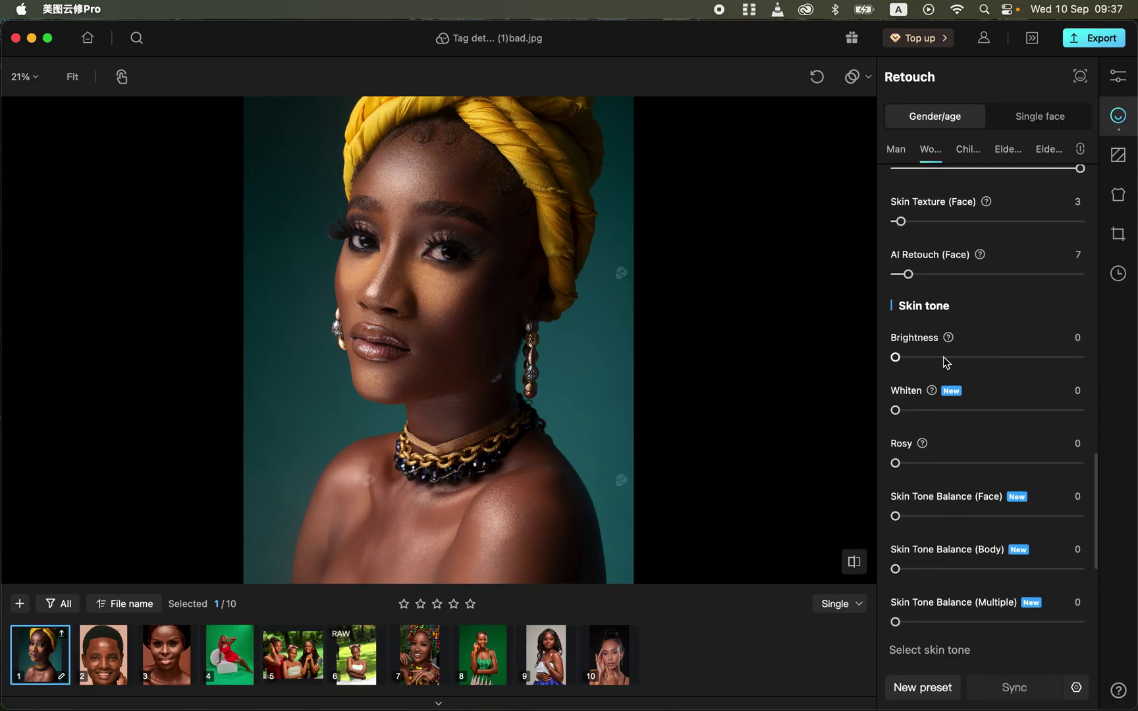
scroll(973, 412, "down", 2)
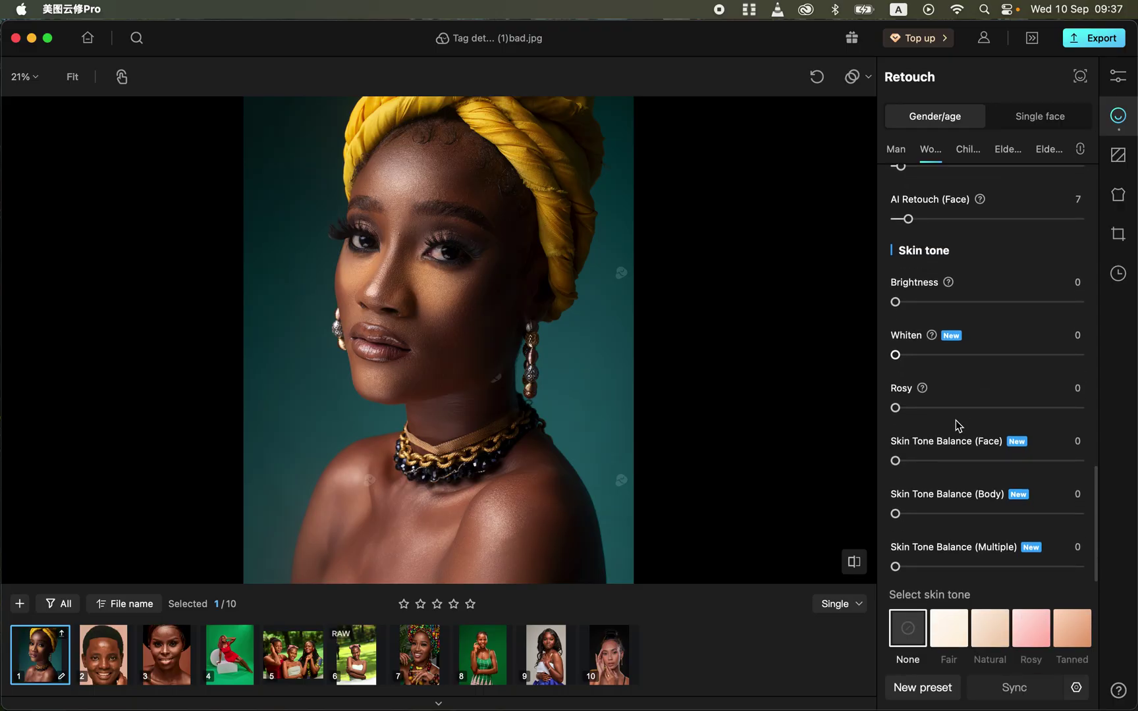
scroll(1004, 469, "down", 3)
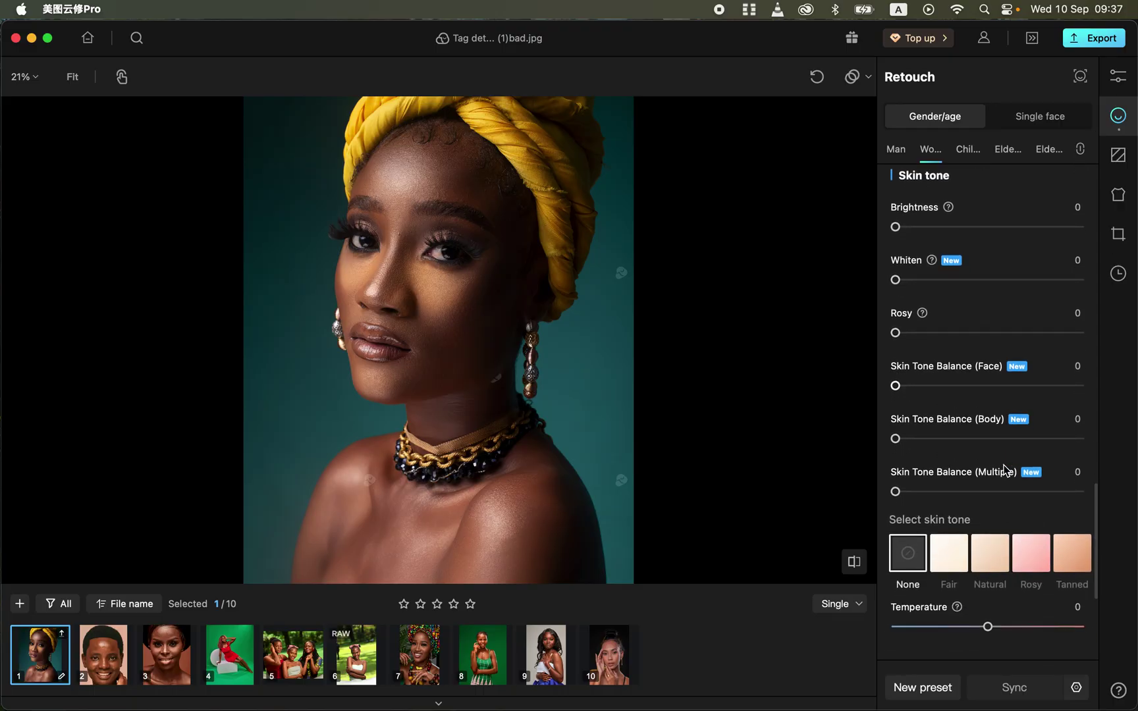
left_click(1036, 387)
left_click(991, 438)
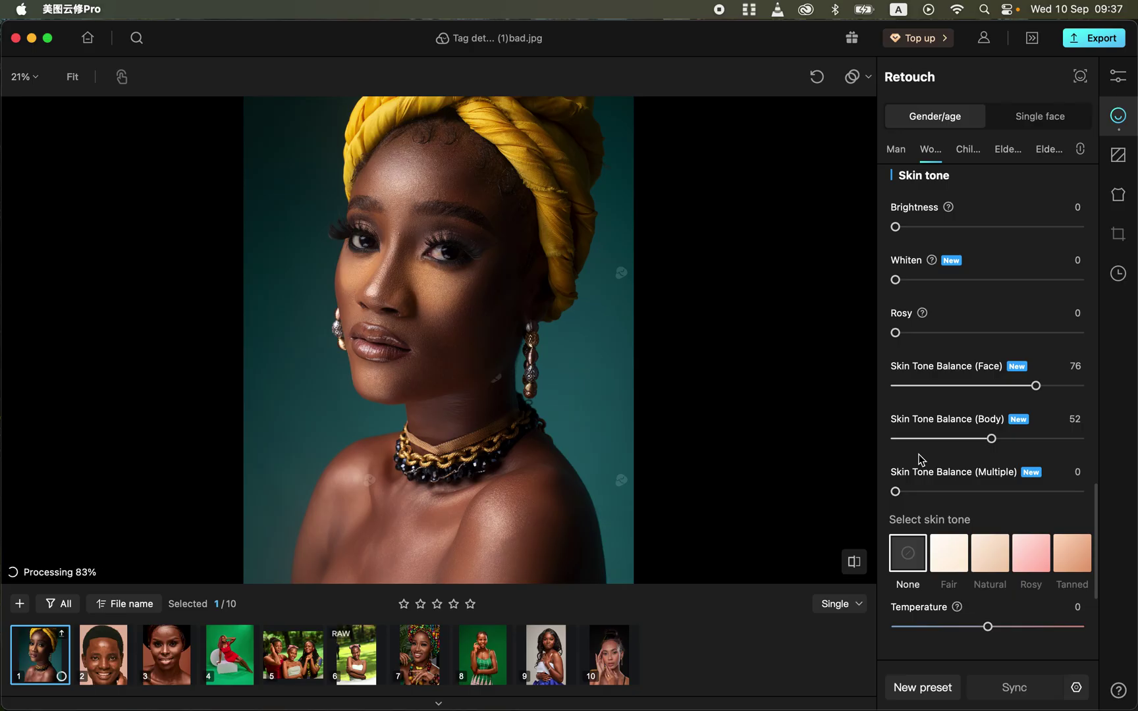
left_click_drag(937, 491, 1031, 503)
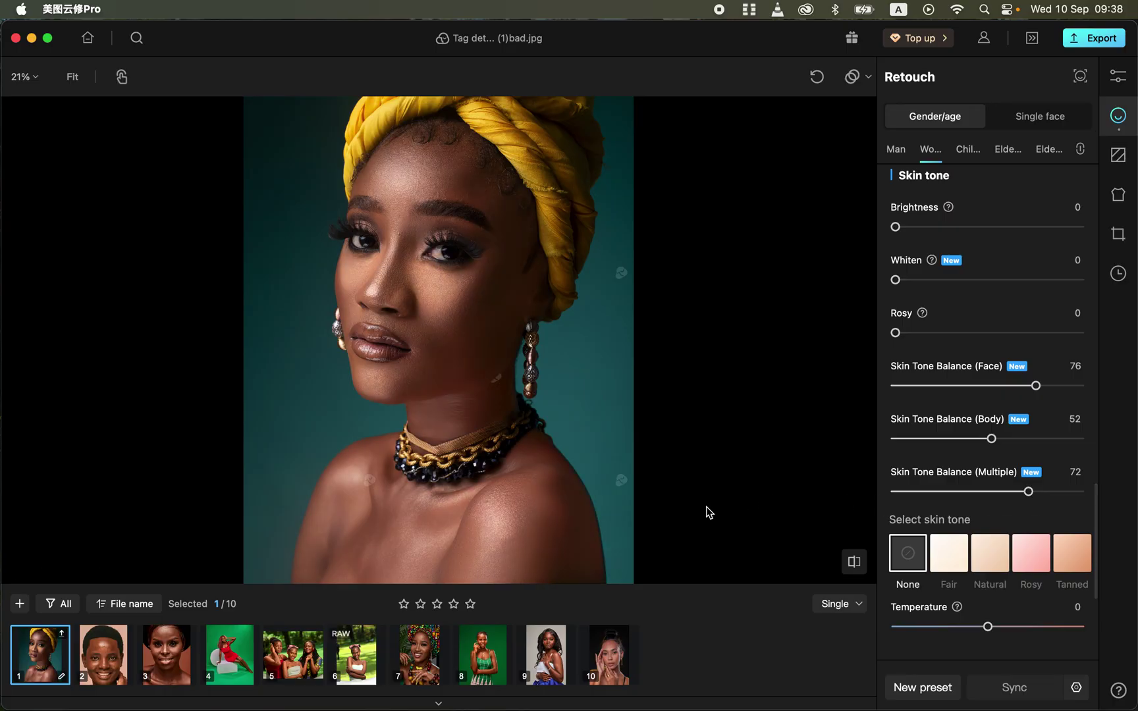
Compare the retouched portrait with the unedited original several times to examine the skin tone changes.
left_click(854, 562)
left_click(854, 563)
left_click(854, 563)
left_click(854, 563)
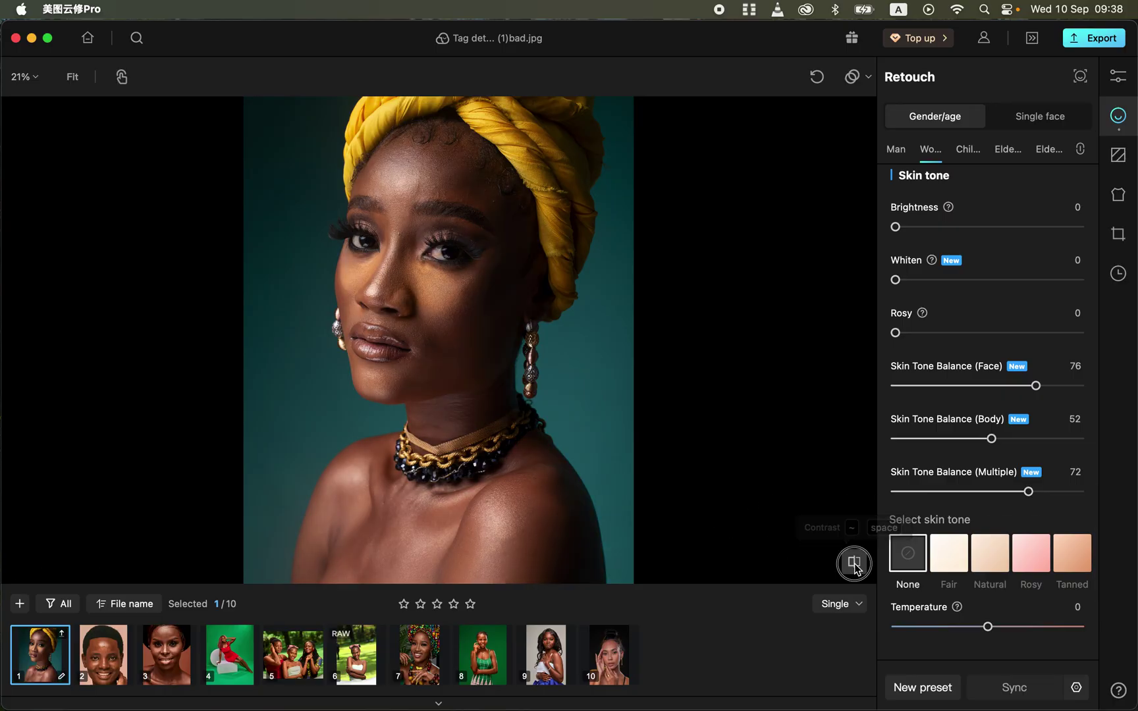
left_click(854, 563)
left_click(854, 562)
left_click(854, 563)
Set Whiten to 40 in the Teeth settings and Redness to 46 in the Eyes settings.
scroll(1048, 465, "down", 5)
scroll(1047, 460, "down", 1)
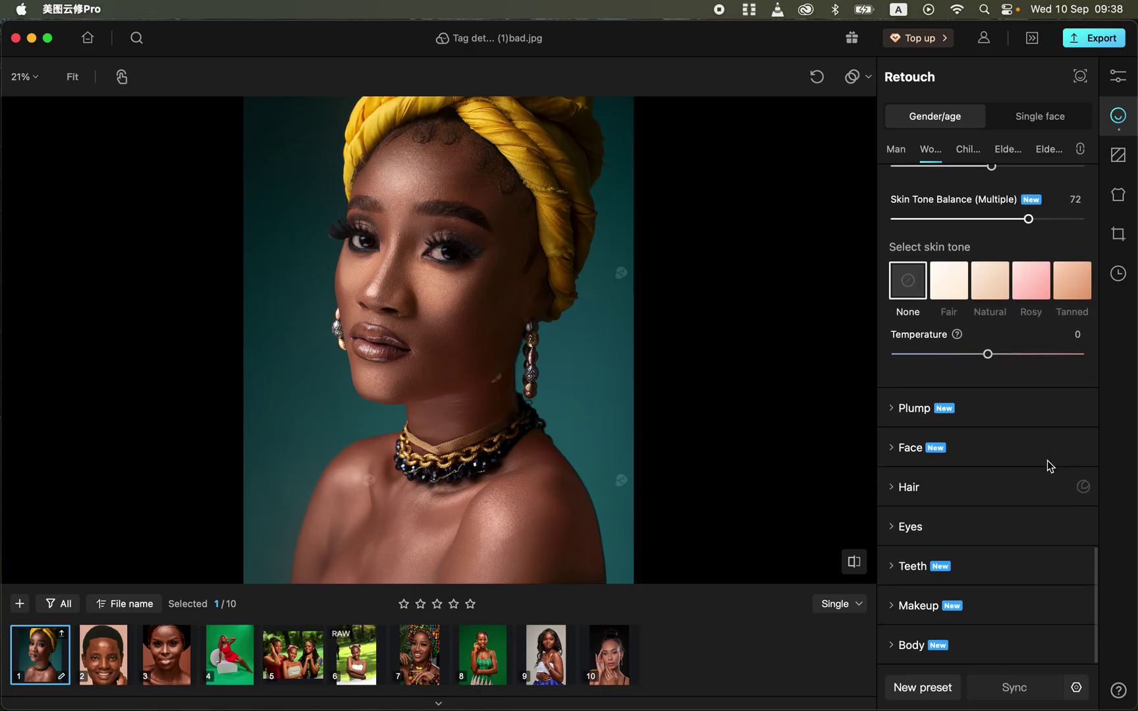
left_click(900, 566)
scroll(1008, 495, "down", 3)
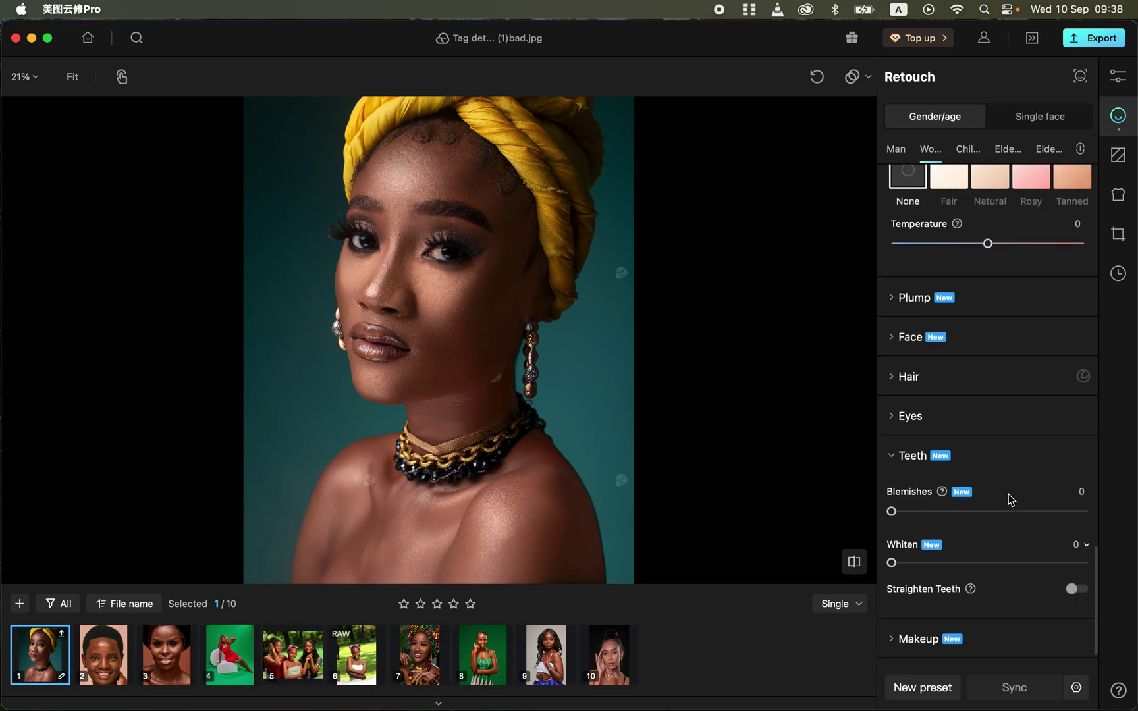
left_click(968, 563)
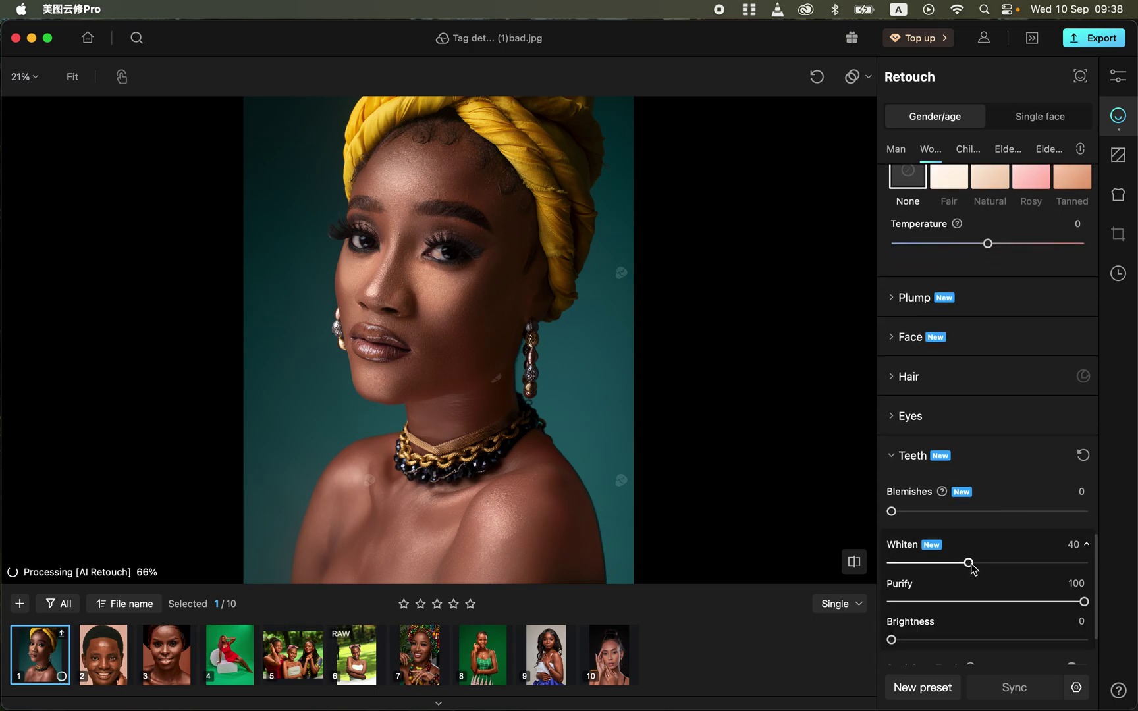
left_click(895, 416)
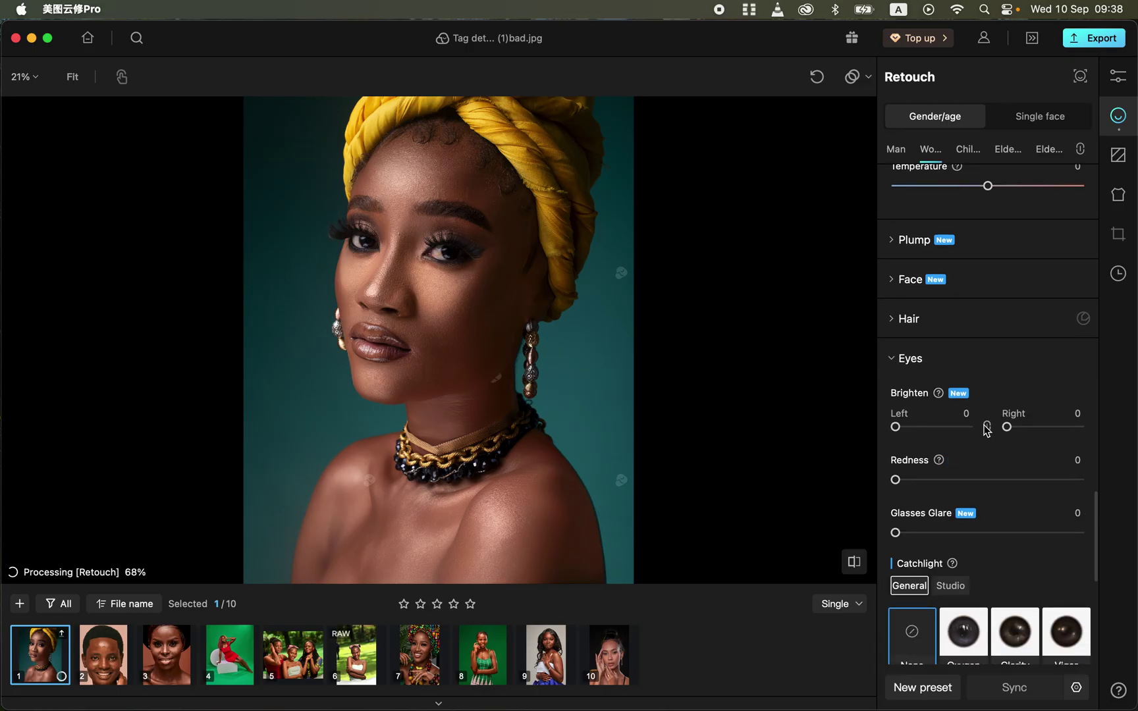
left_click(980, 465)
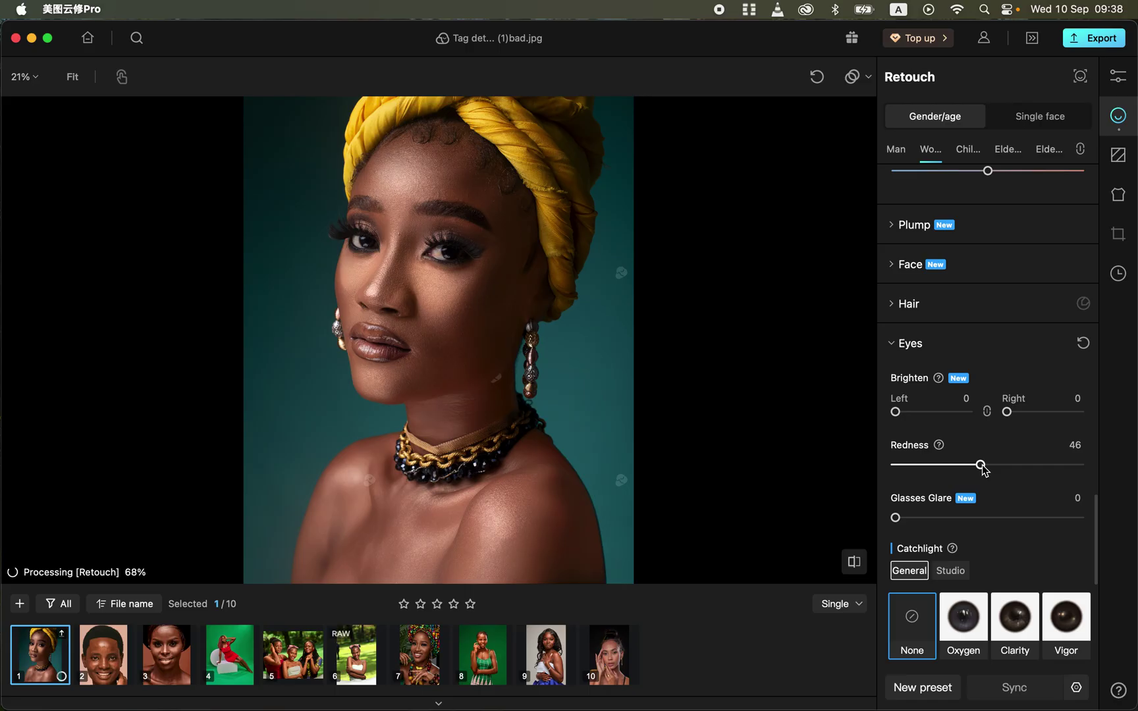
In the Makeup settings, set Enhance Eyebrows to 13, Enhance Eye Makeup to 13 and Enhance Lip Makeup to 16.
scroll(981, 464, "down", 10)
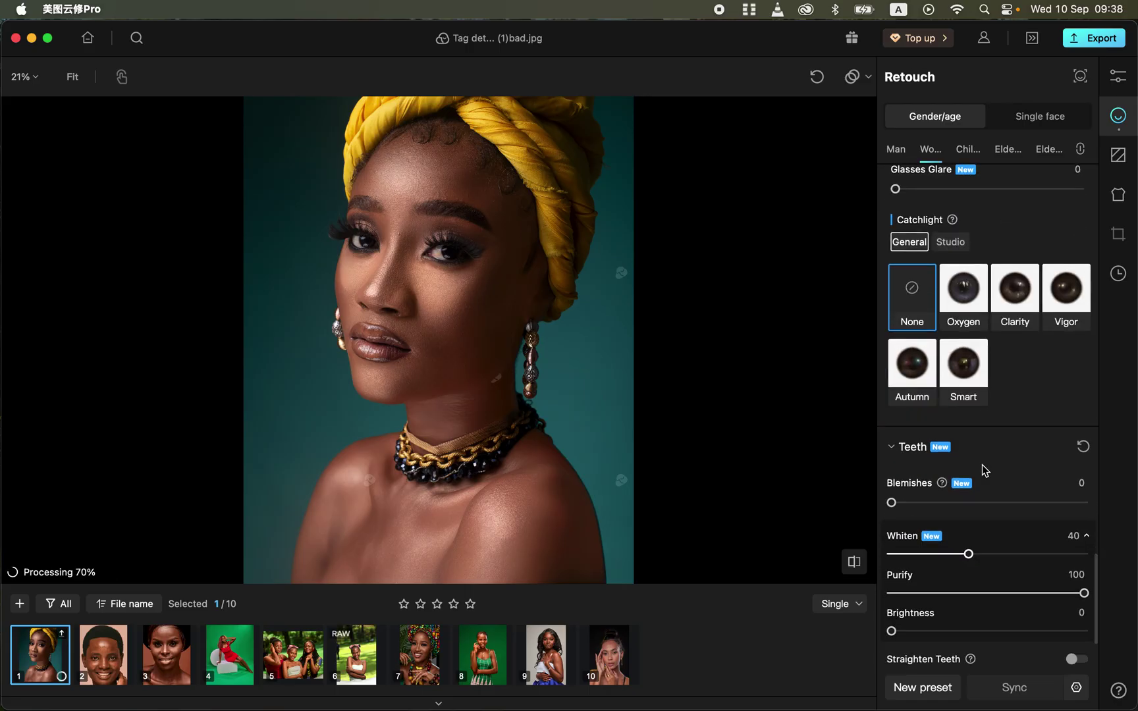
scroll(982, 465, "down", 3)
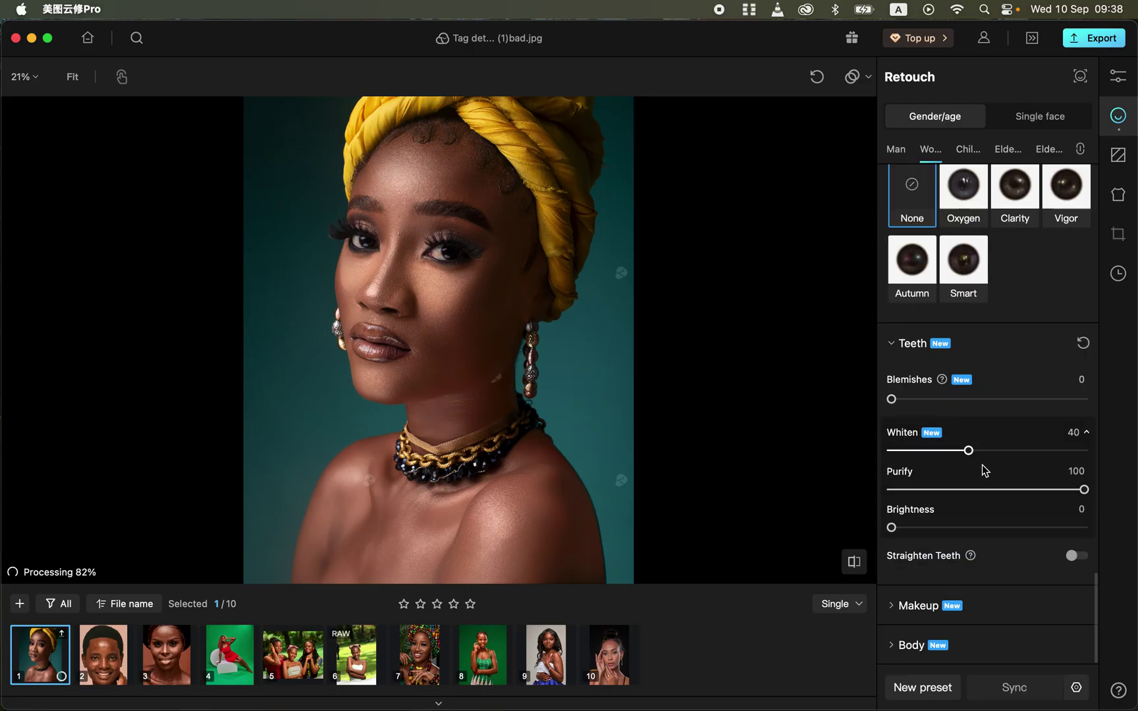
left_click(902, 606)
scroll(1002, 558, "down", 3)
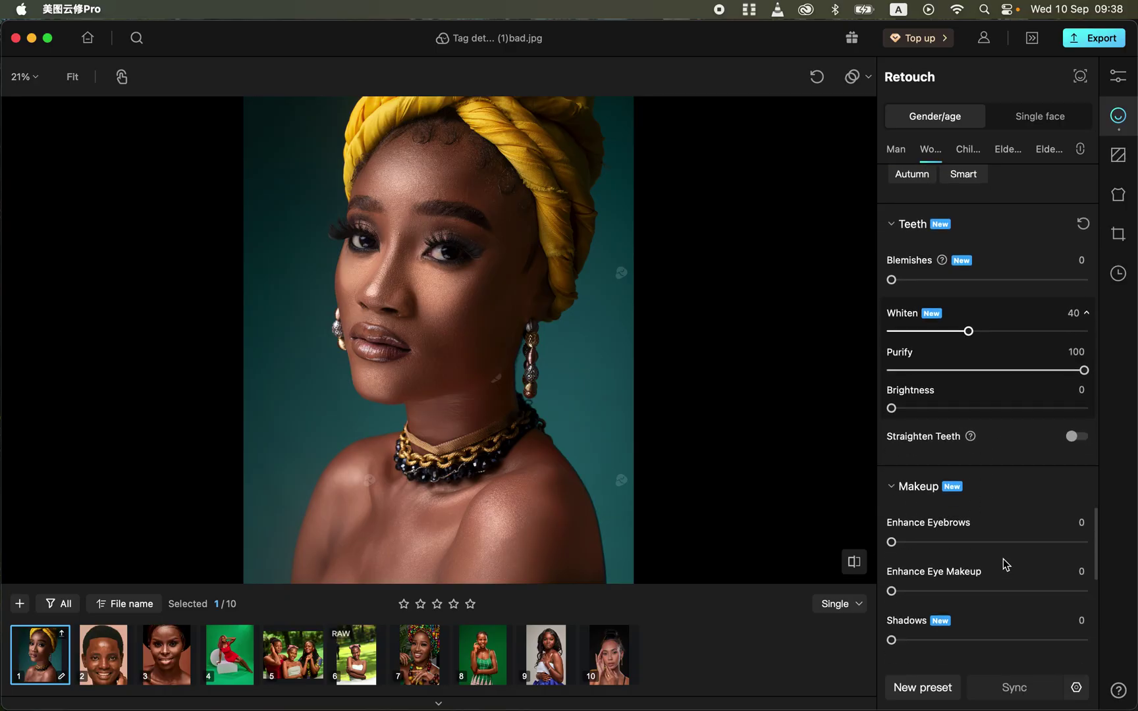
left_click(916, 542)
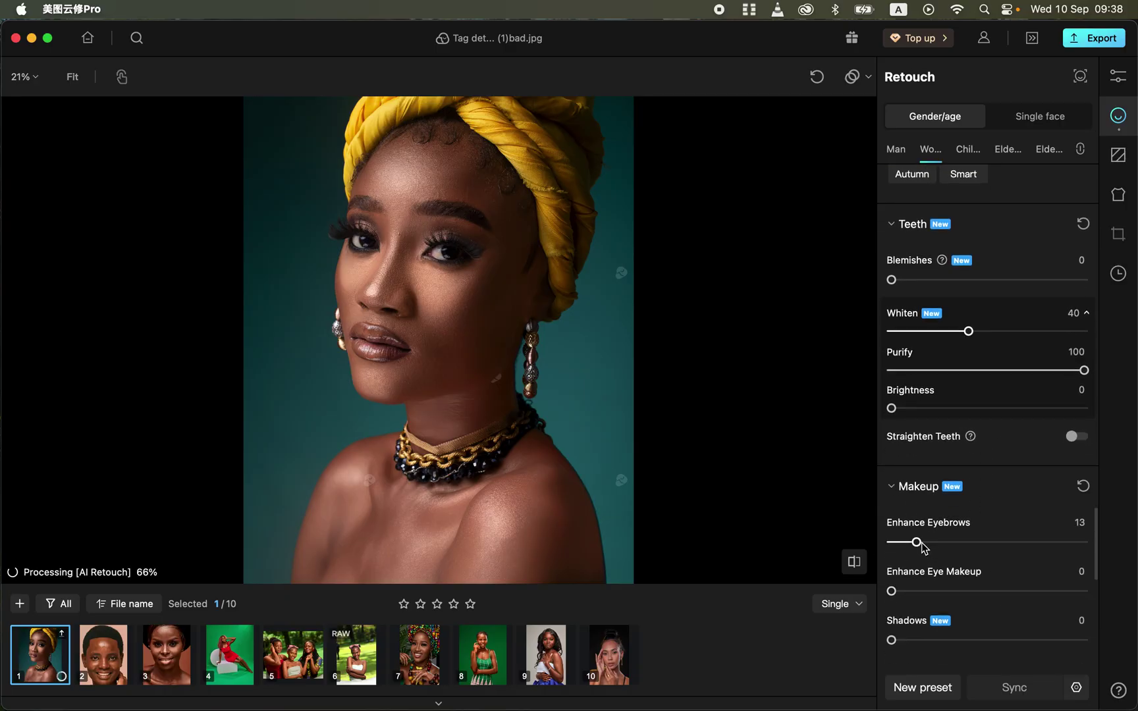
scroll(995, 533, "down", 2)
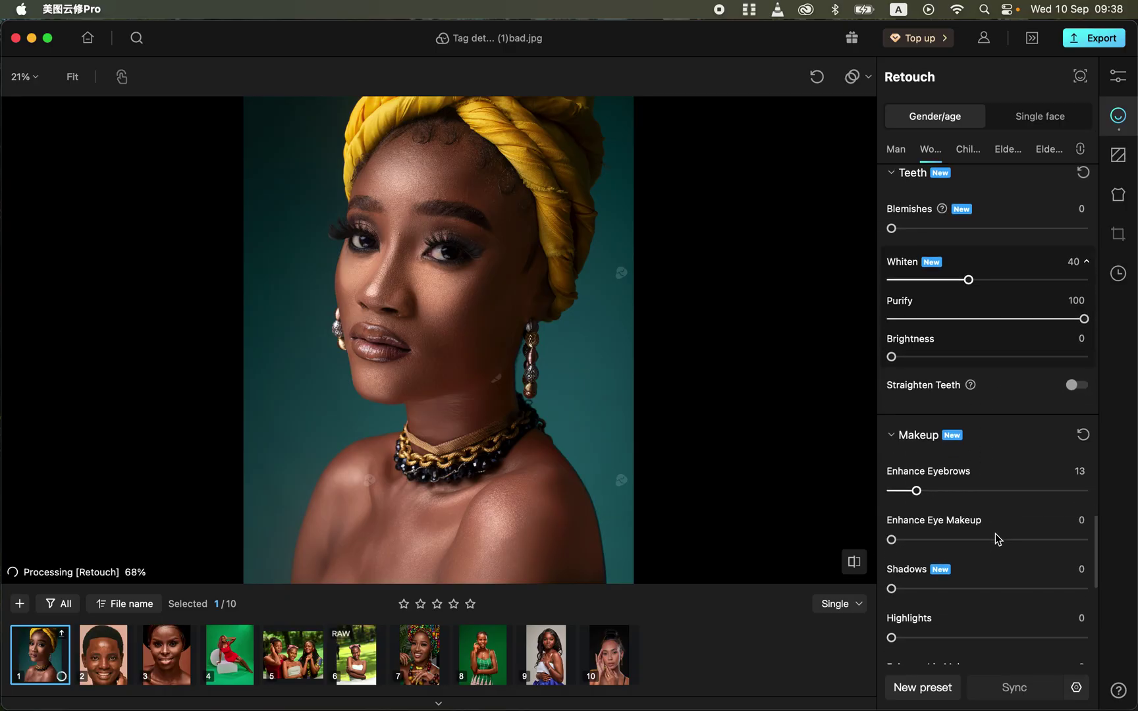
left_click(917, 535)
scroll(985, 543, "down", 6)
left_click(923, 499)
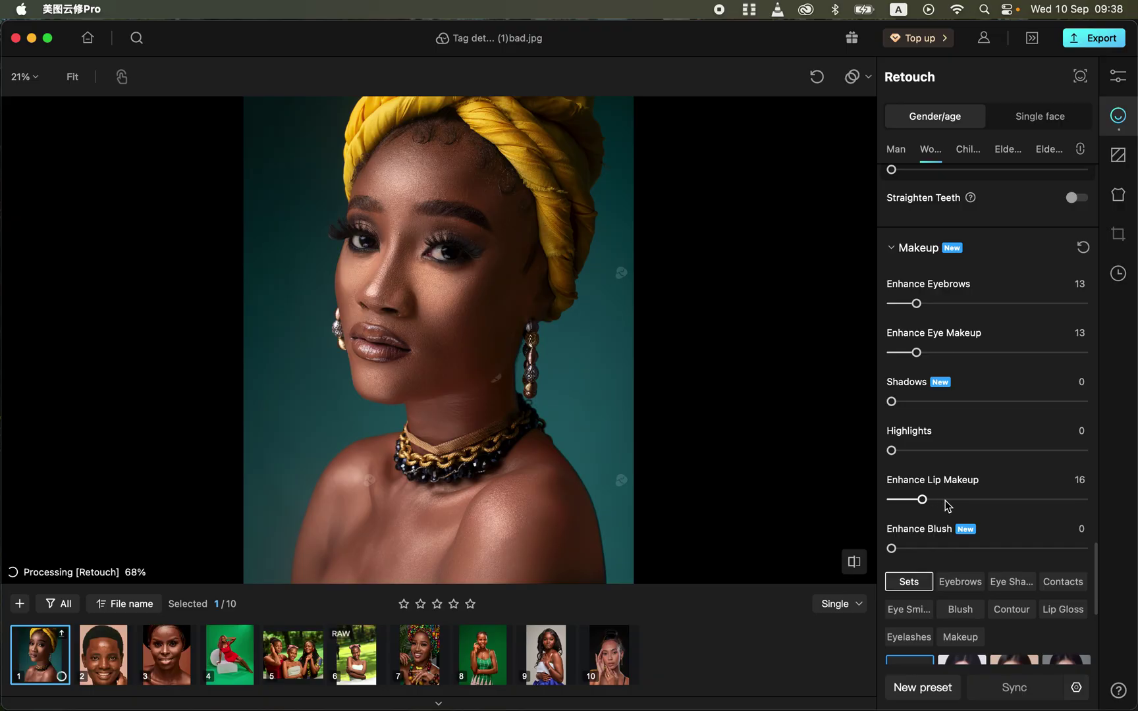
Look over the makeup sets and the reshaping options in the Body settings.
scroll(1009, 494, "down", 10)
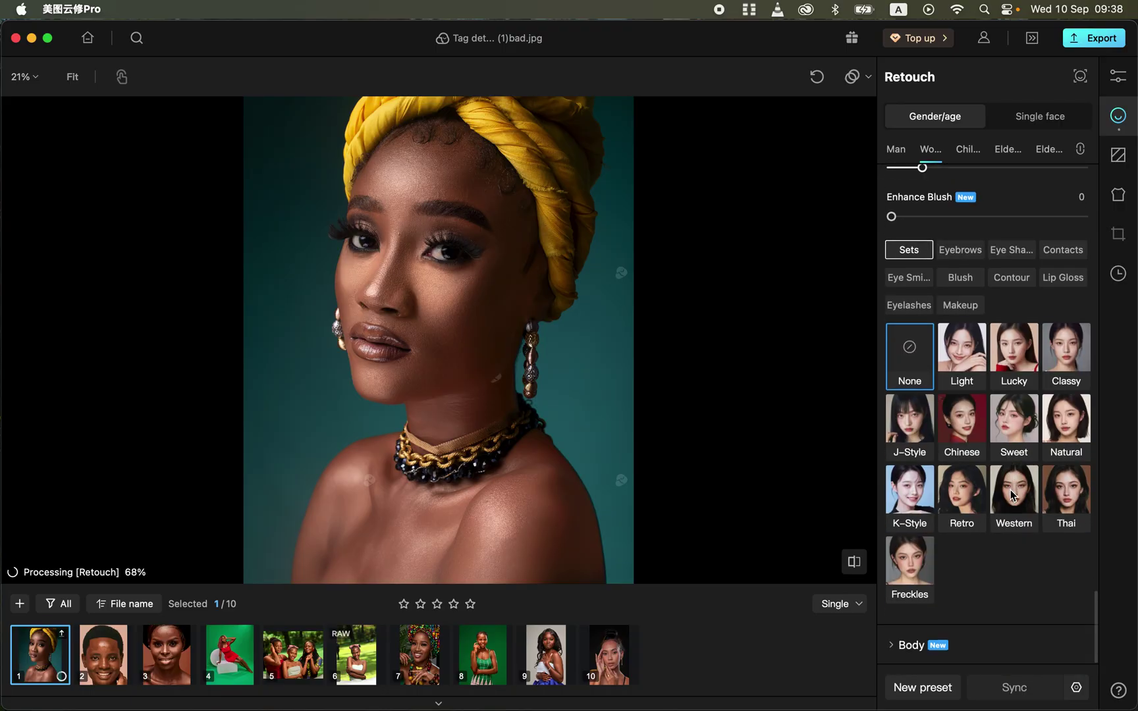
left_click(896, 646)
scroll(1020, 599, "down", 2)
scroll(1019, 600, "down", 5)
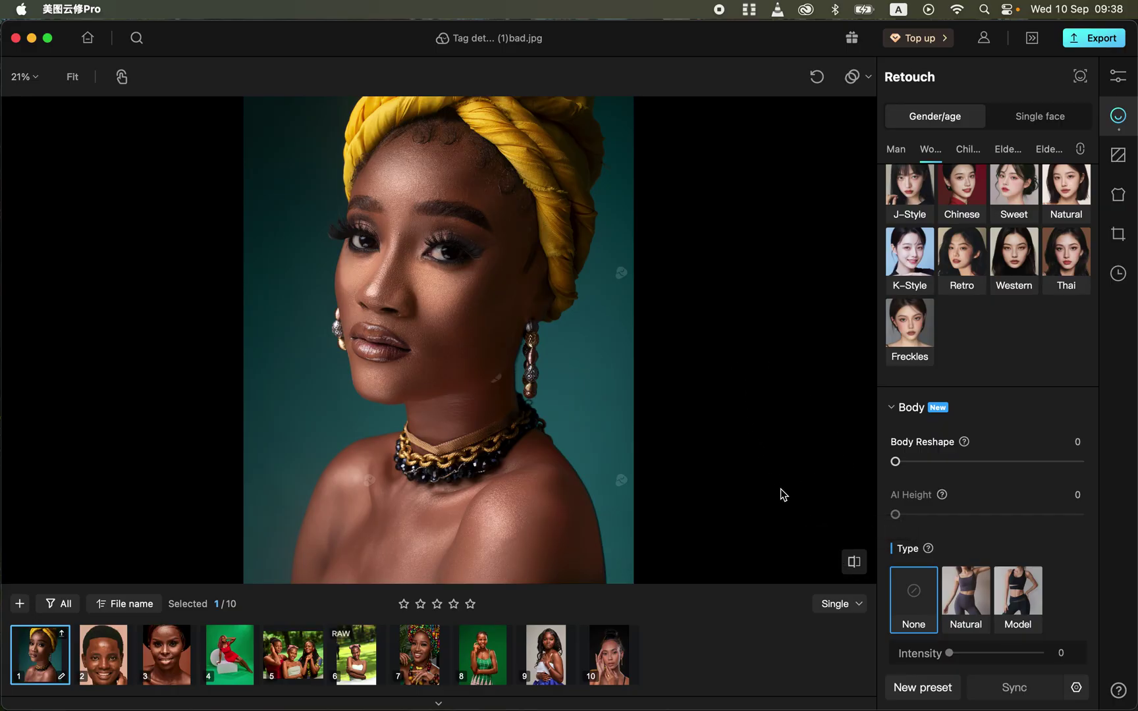
Save the current adjustments as a new preset named RONNIX RETOUCH in the RONNIX group.
left_click(922, 690)
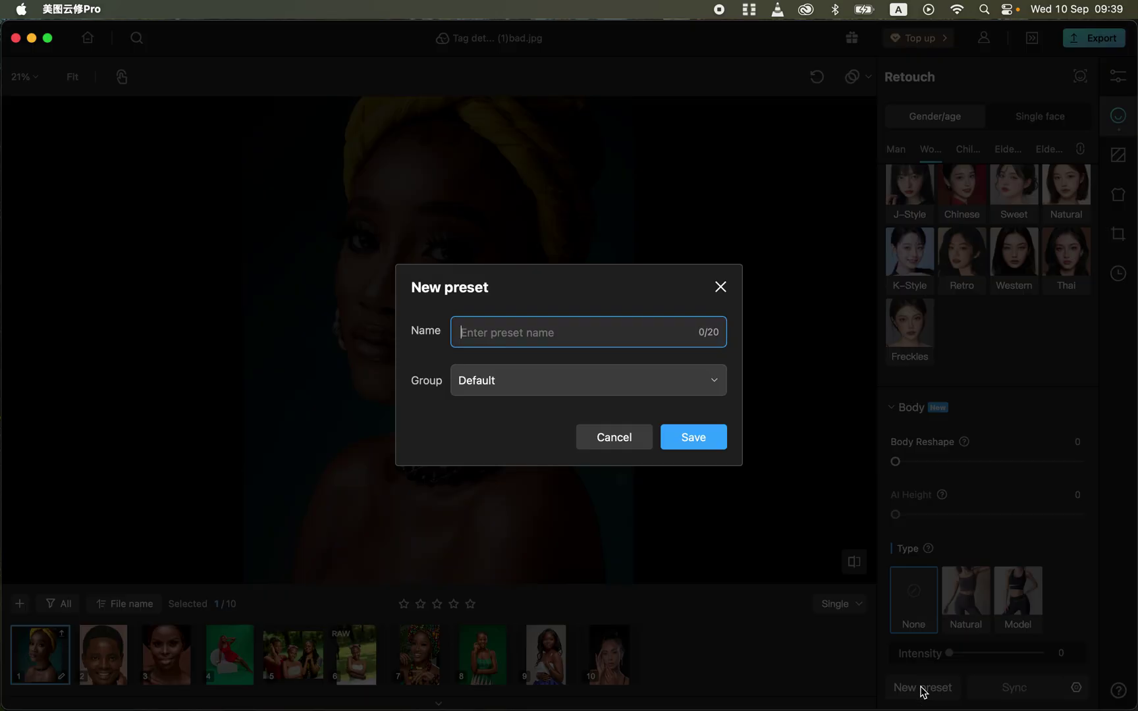
key("Caps_Lock")
type("RONN")
key("Caps_Lock")
type("IX RETOUC")
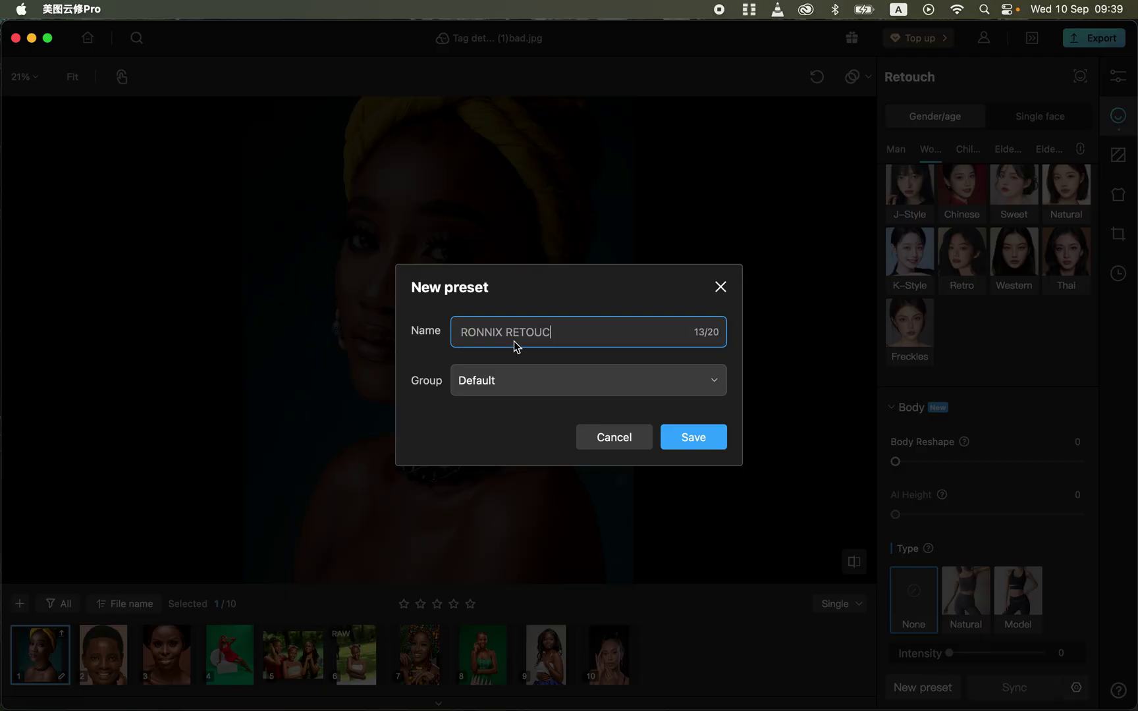
key("Caps_Lock")
type("H")
left_click(621, 382)
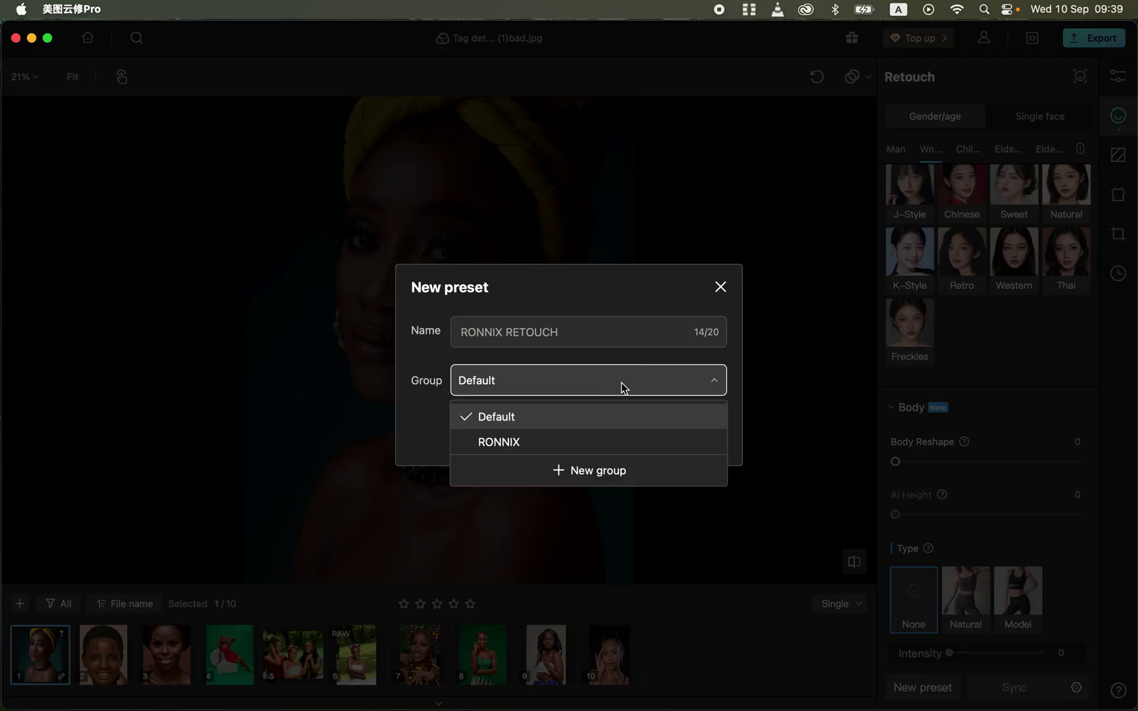
left_click(536, 445)
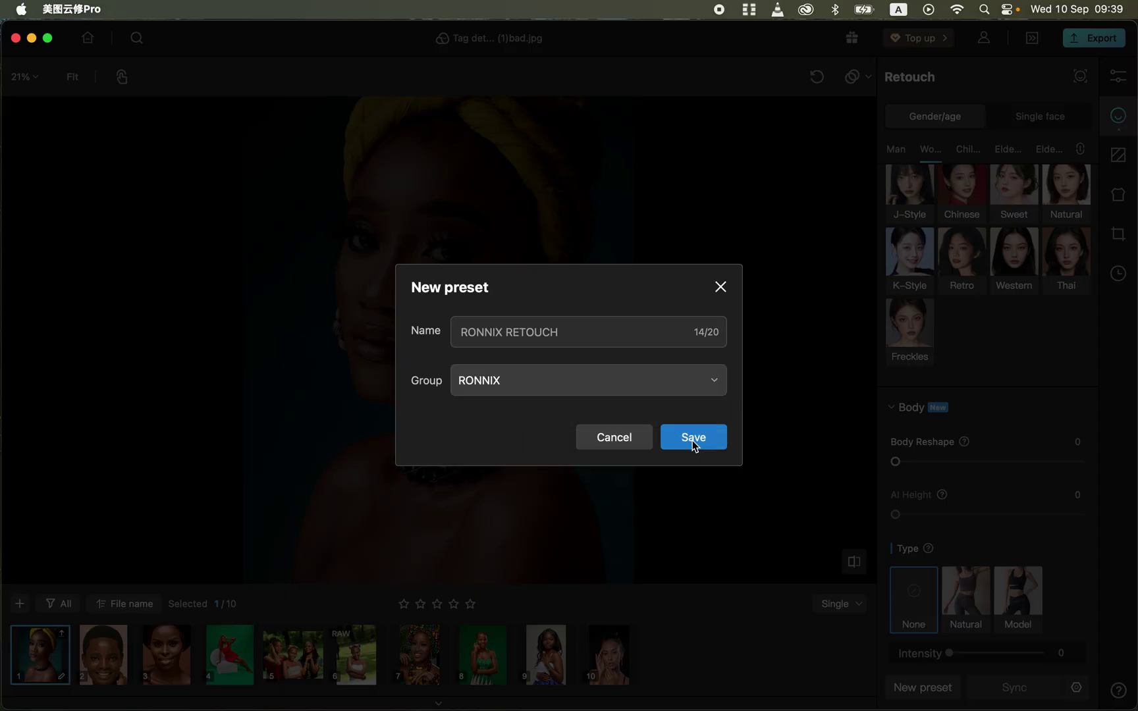
left_click(693, 441)
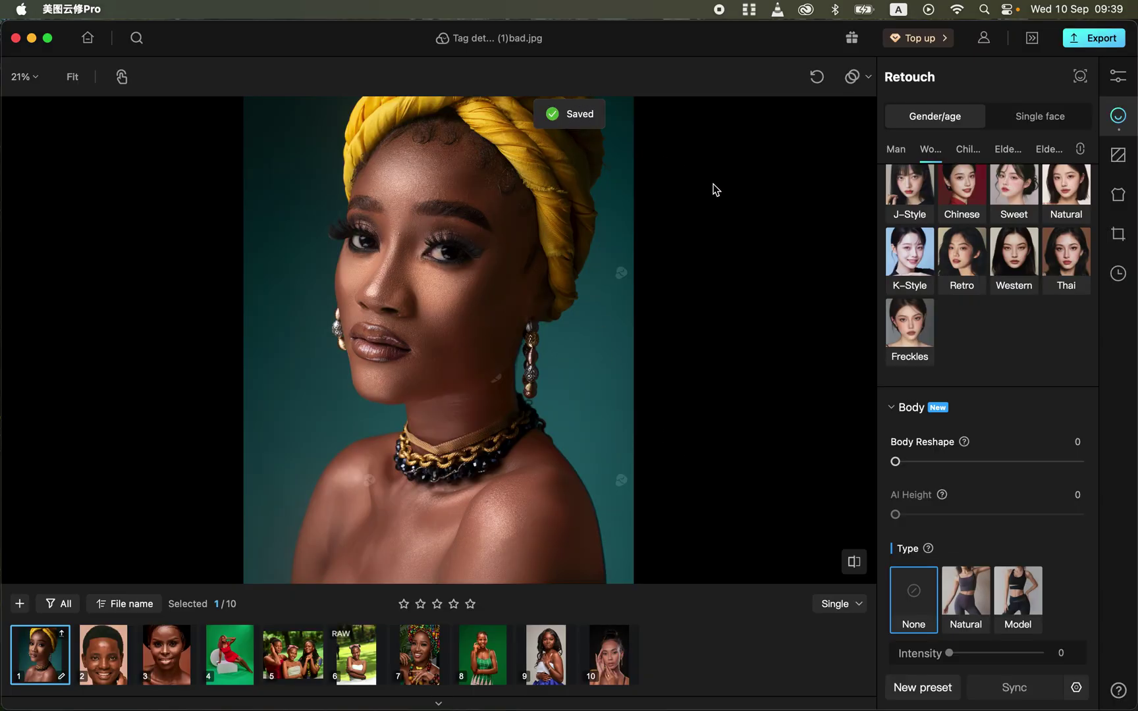
Try the saved RONNIX RETOUCH preset on the second photo, and reset that photo's edits after comparing it with the original.
scroll(1013, 366, "down", 15)
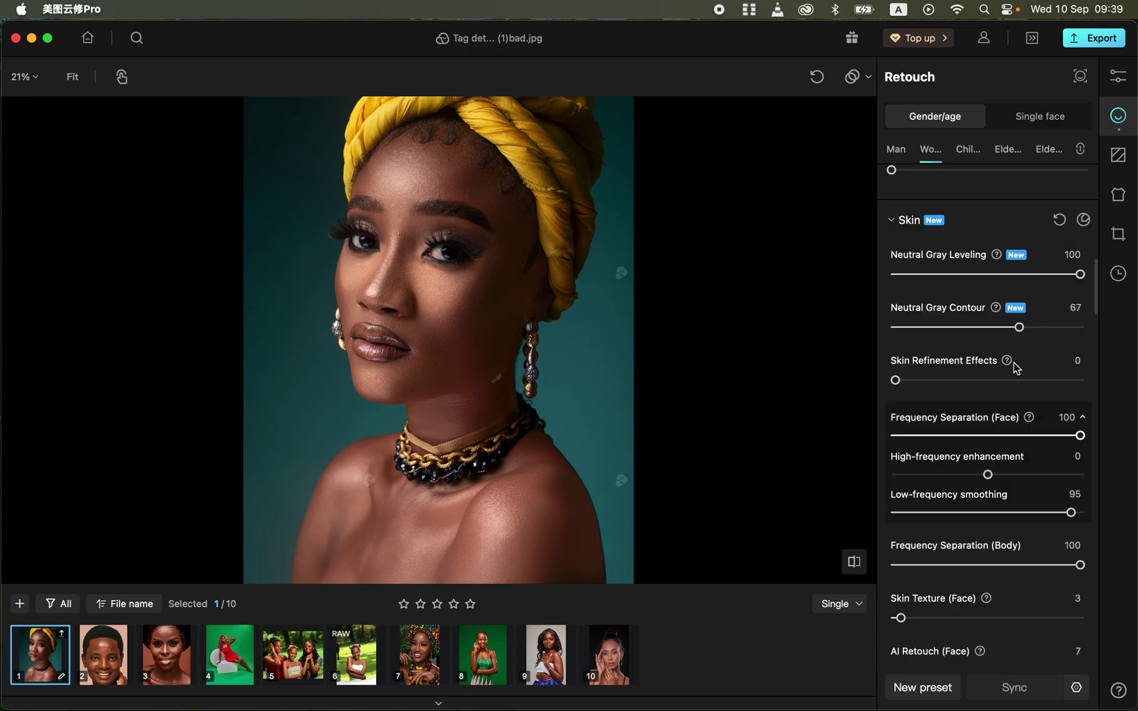
scroll(1013, 367, "up", 5)
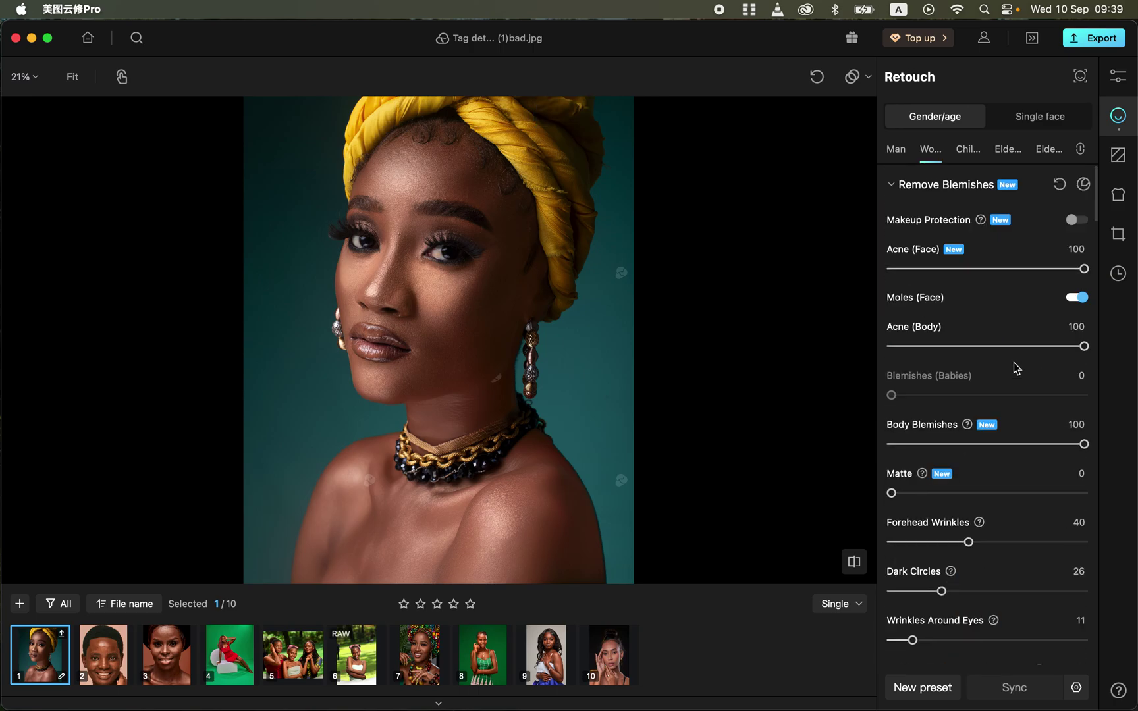
left_click(866, 79)
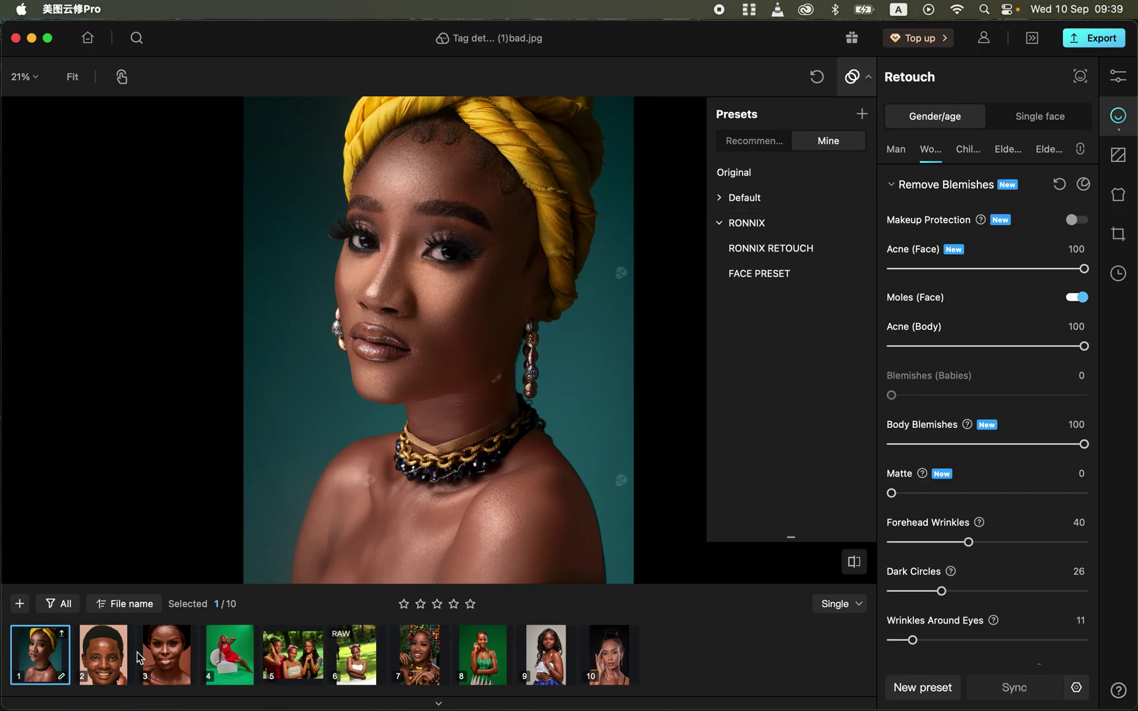
left_click(106, 665)
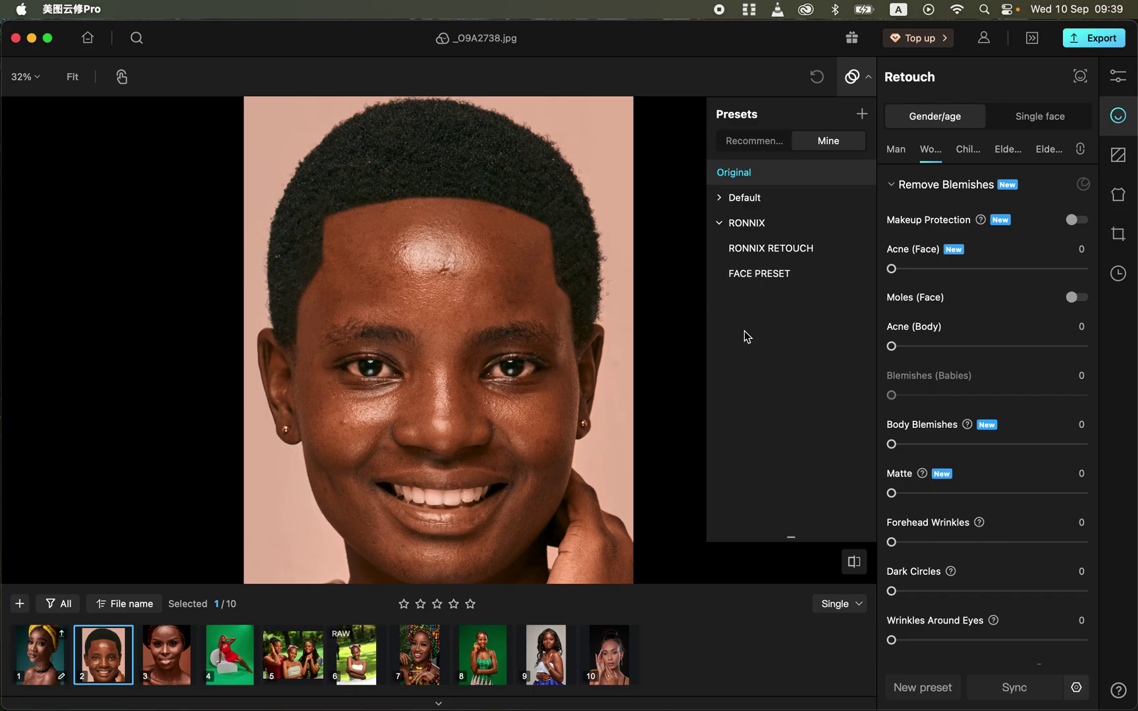
left_click(779, 252)
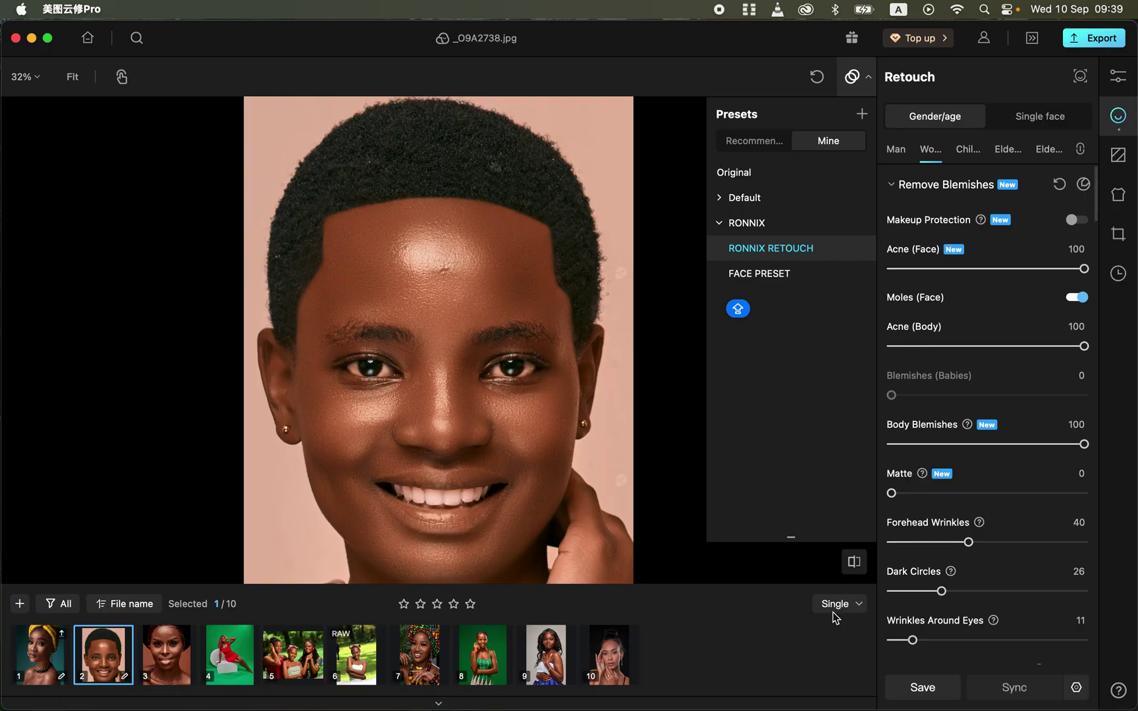
left_click(853, 563)
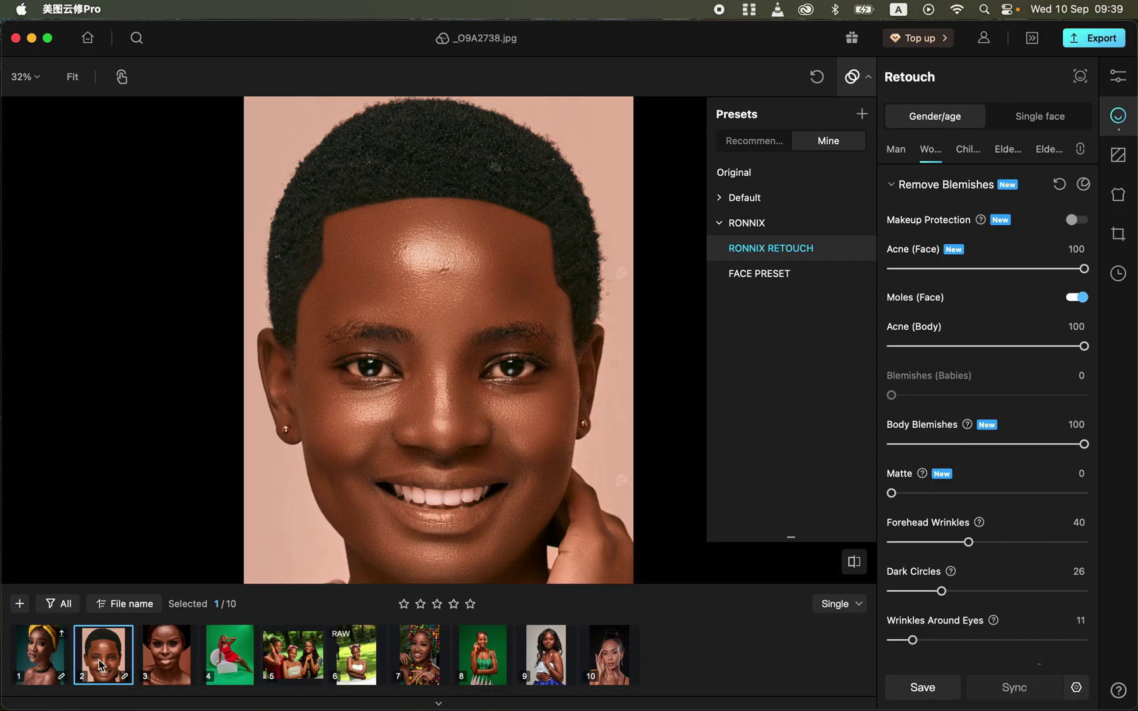
left_click(817, 77)
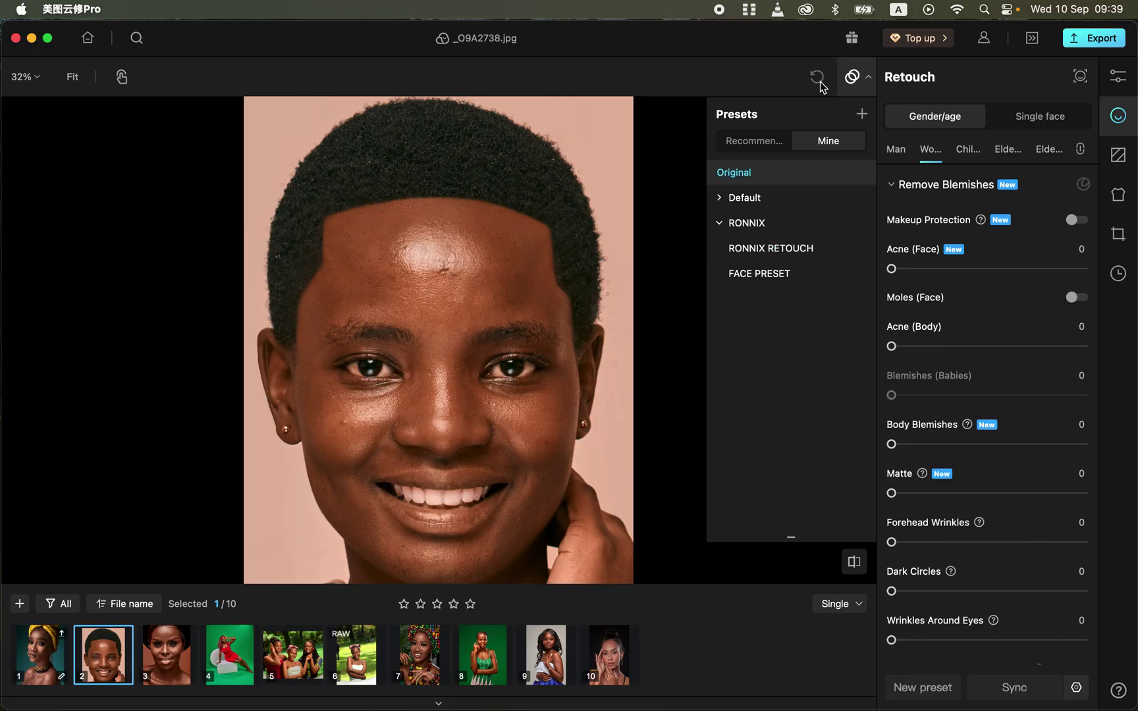
Sync the first photo's adjustments to the second, third, seventh and ninth photos, keeping the preselected setting categories.
left_click(36, 679)
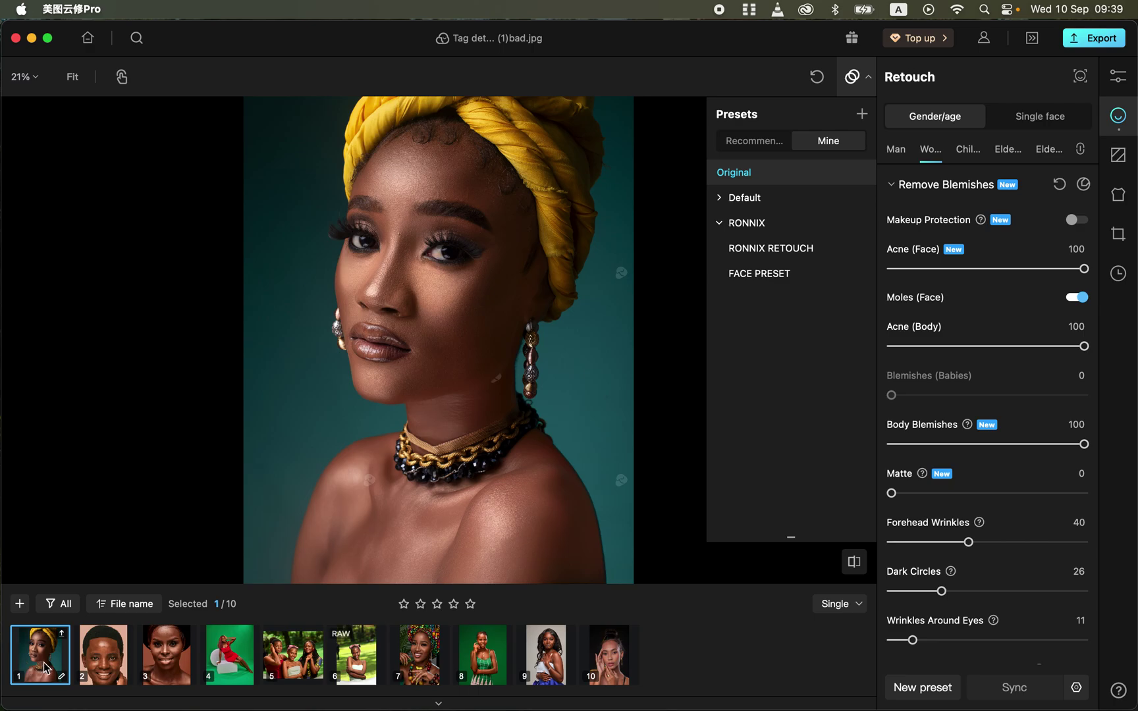
left_click(105, 665, "shift")
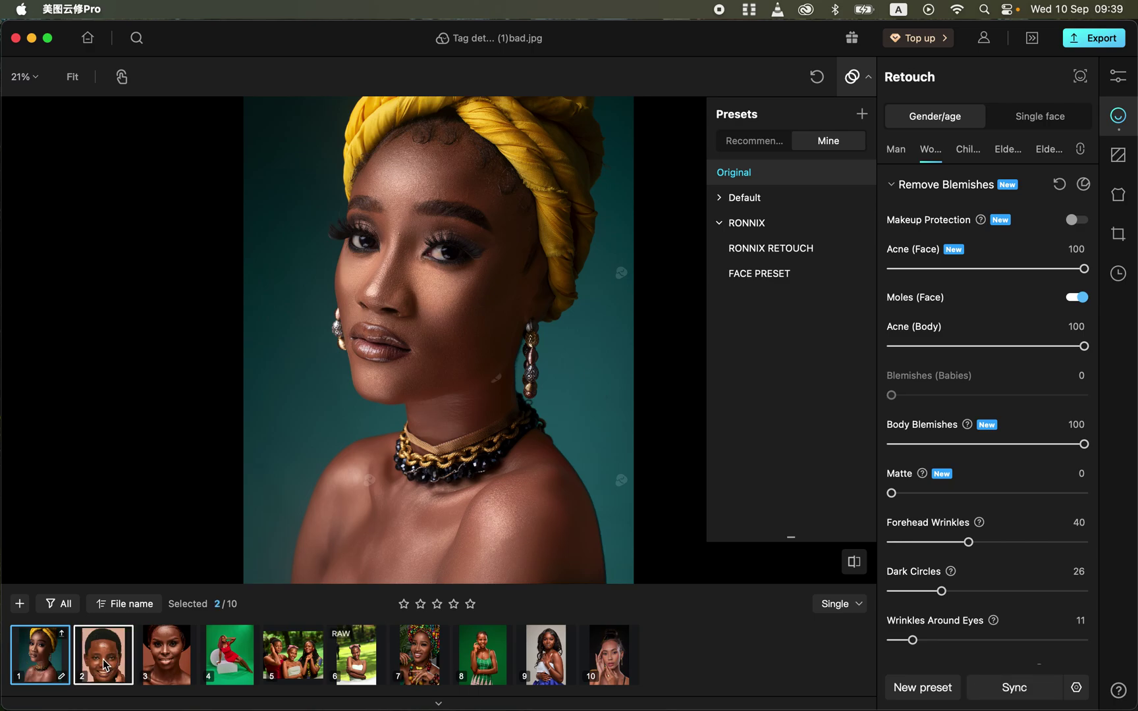
left_click(163, 665, "shift")
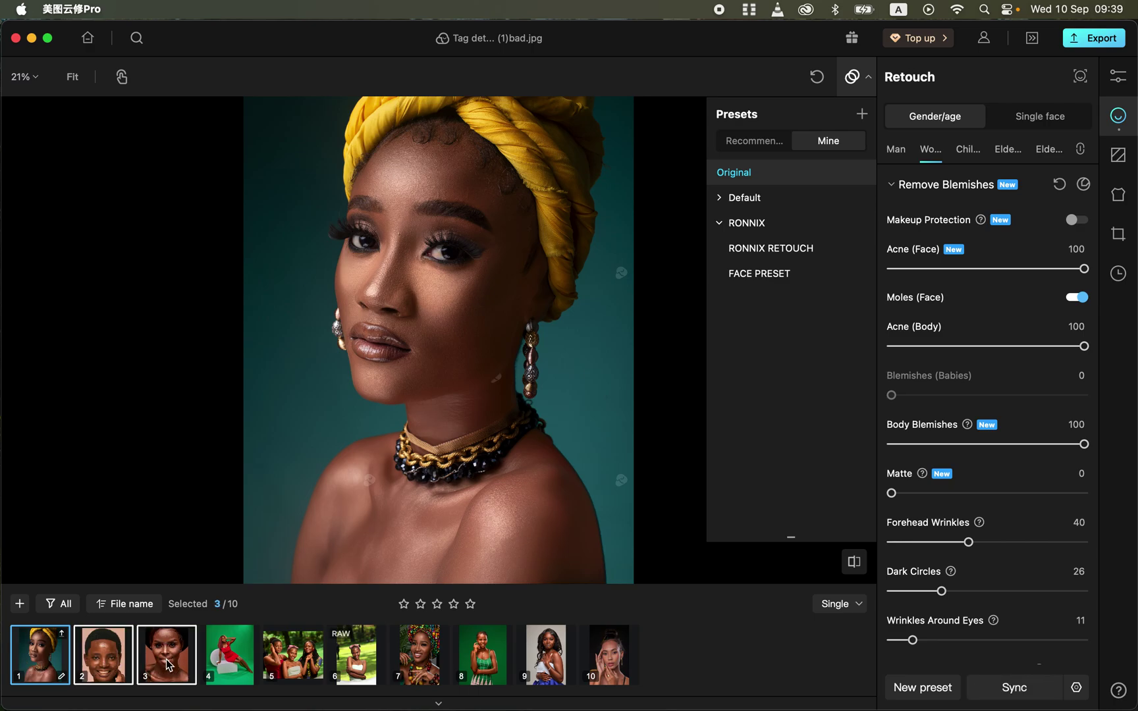
left_click(416, 671, "super")
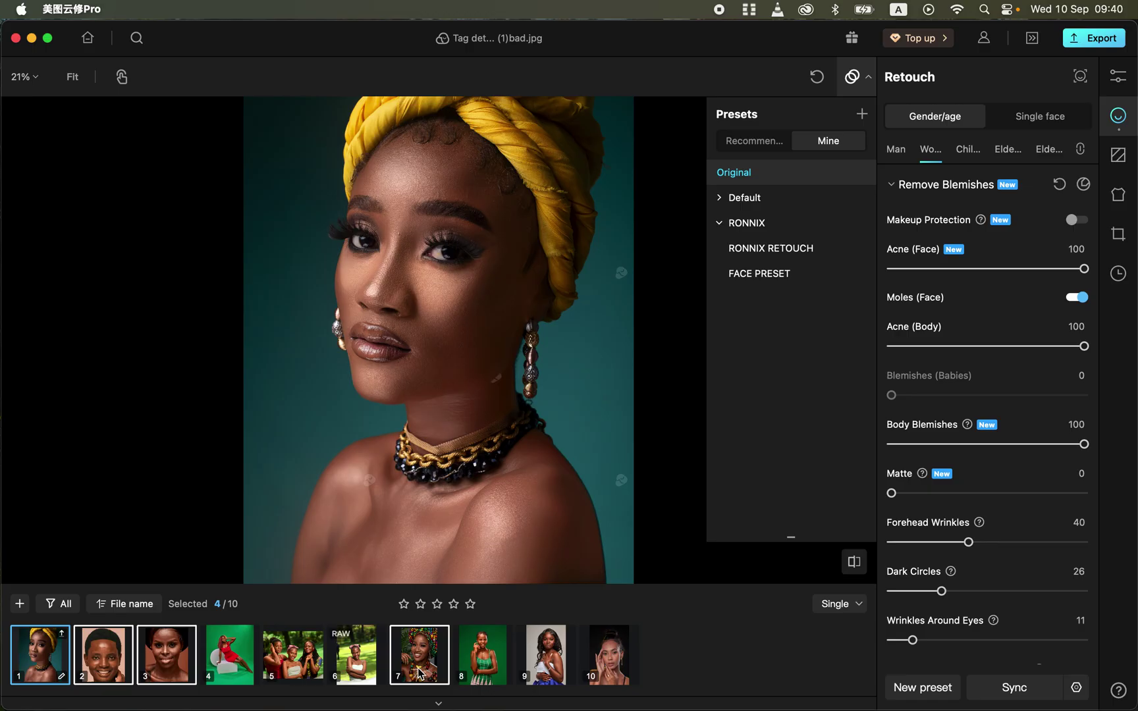
left_click(554, 667, "super")
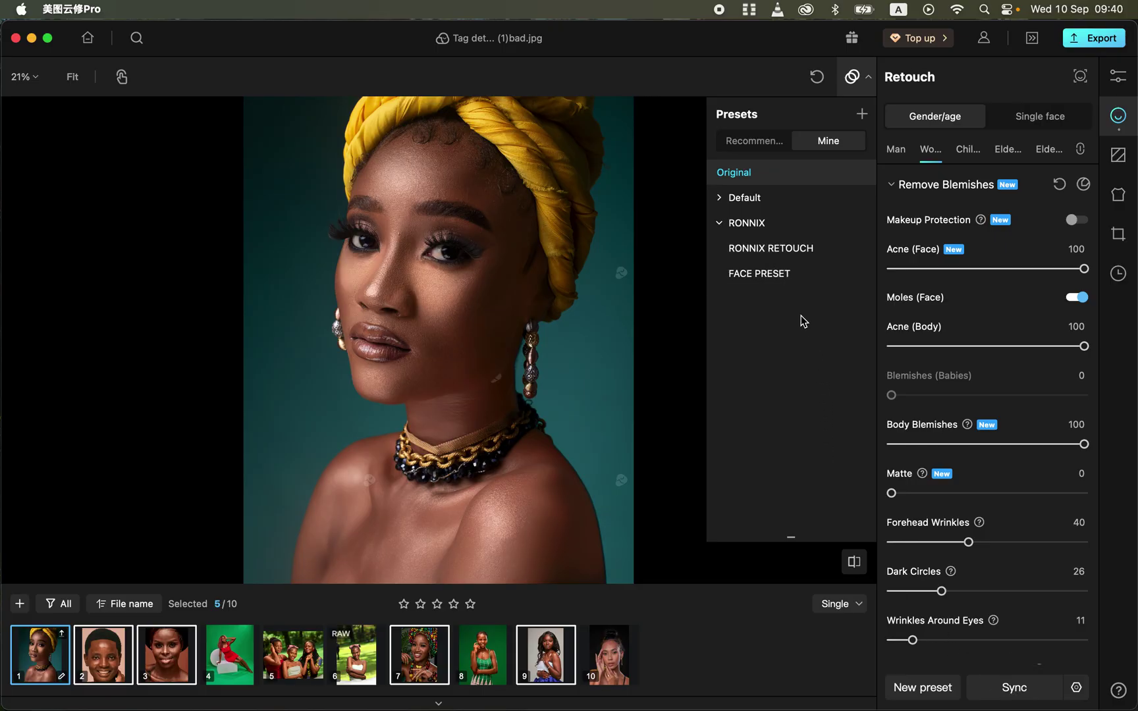
left_click(1017, 691)
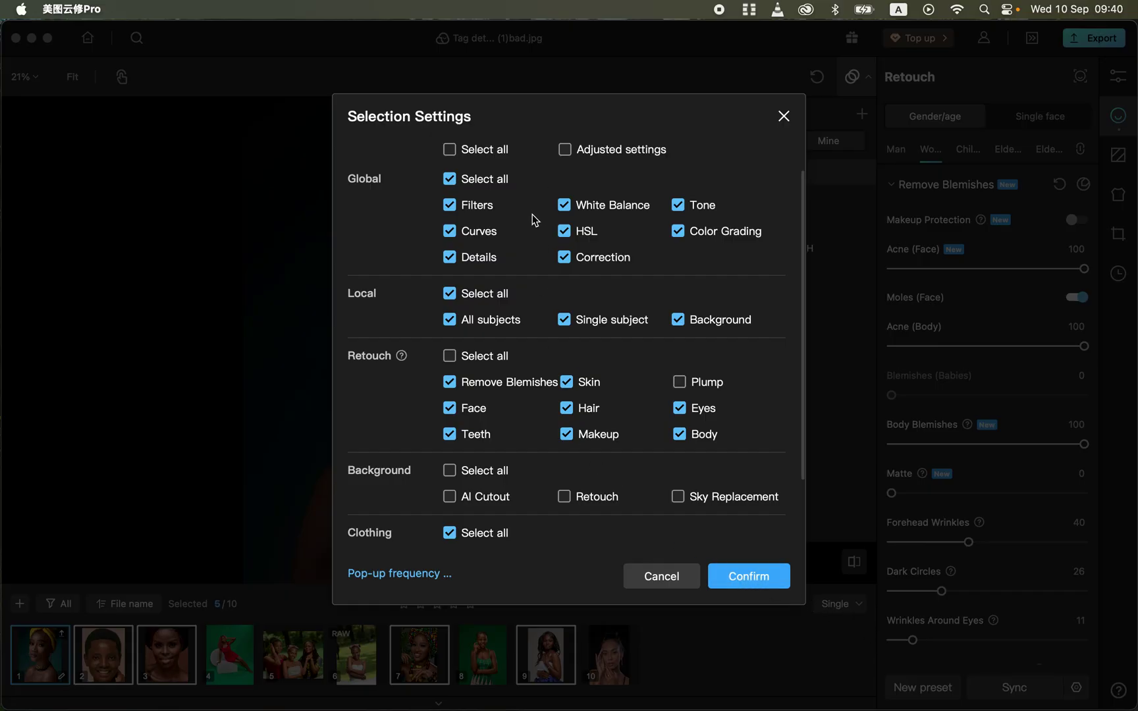
left_click(750, 578)
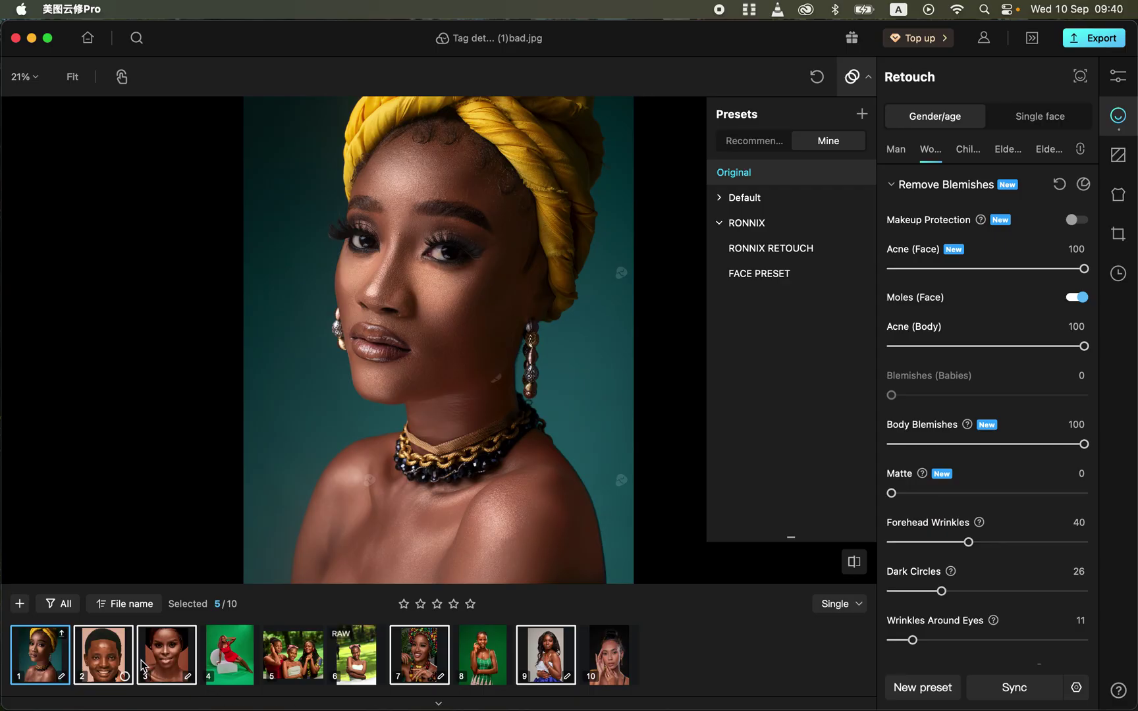
Compare the synced retouch on the ninth photo with its original, checking the face and upper body up close.
left_click(553, 657)
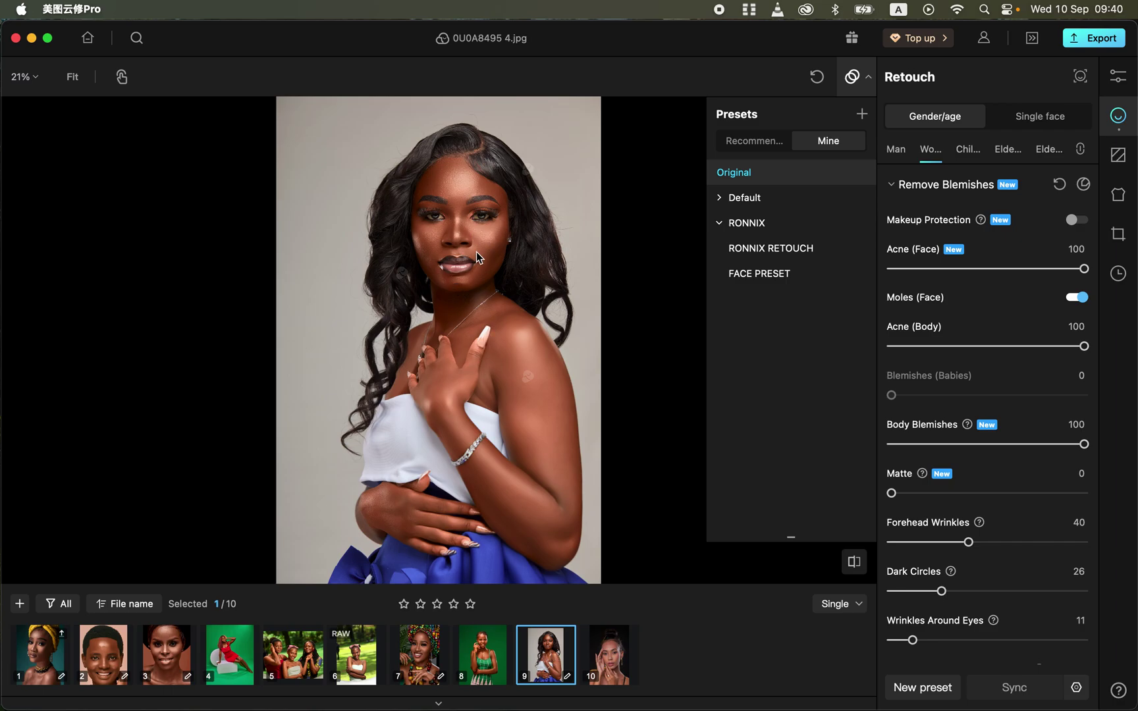
left_click(853, 563)
left_click(853, 563)
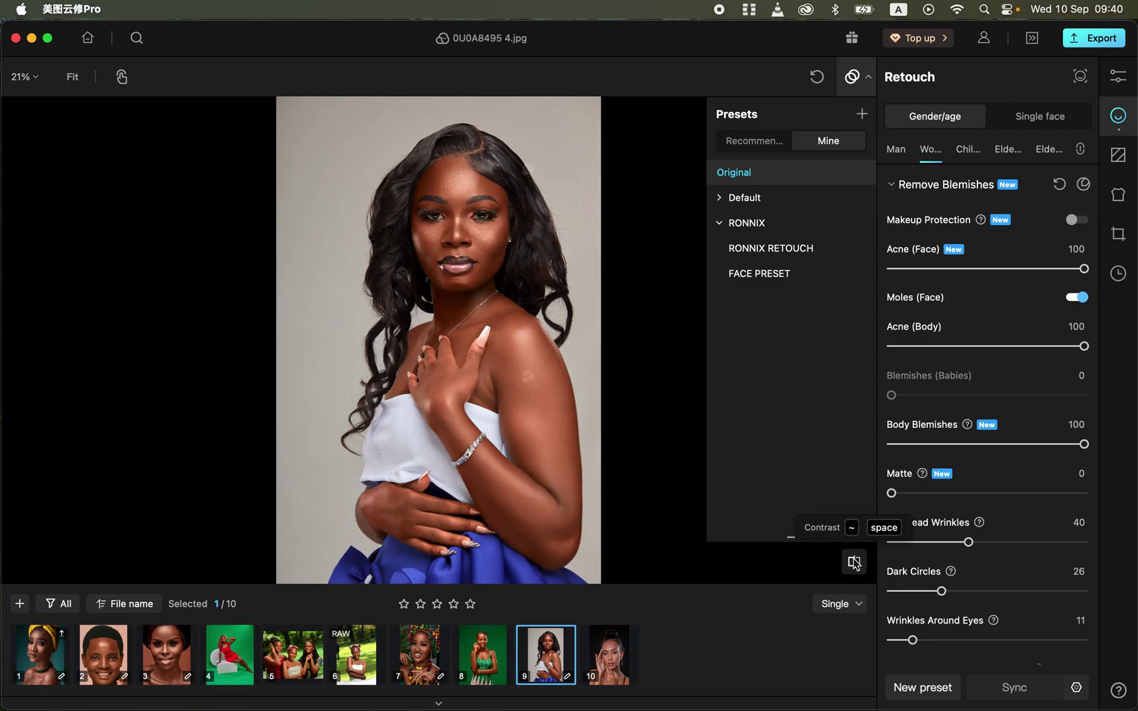
scroll(853, 563, "up", 2)
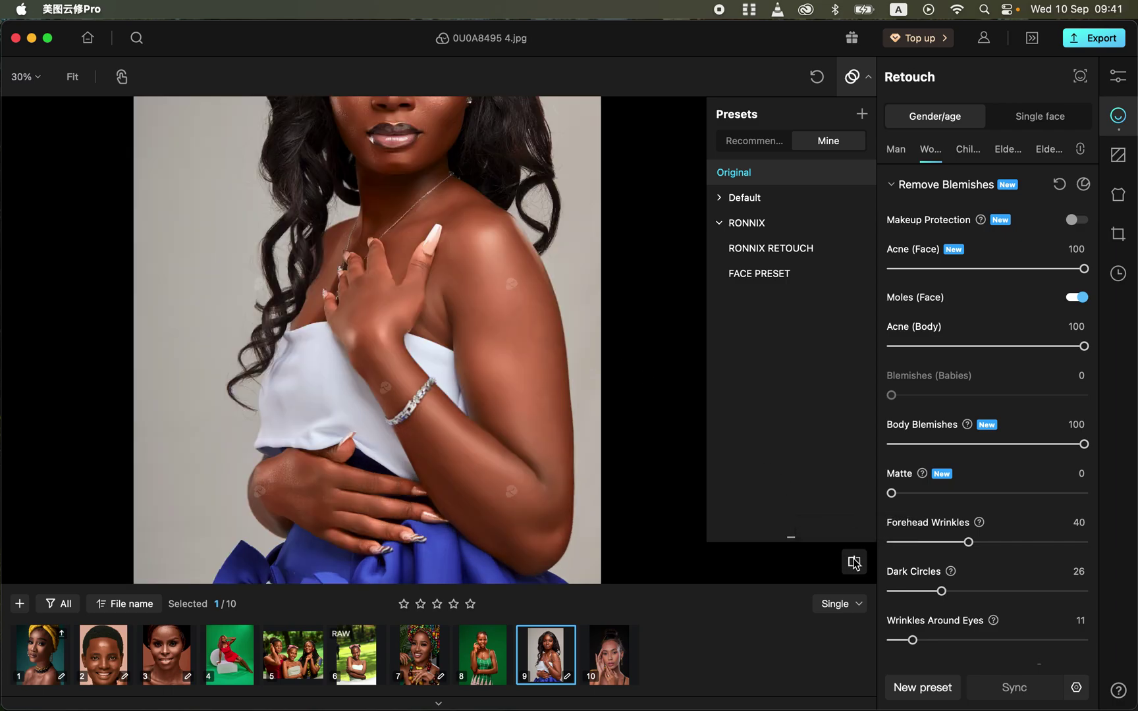
left_click_drag(451, 263, 474, 399)
left_click(853, 562)
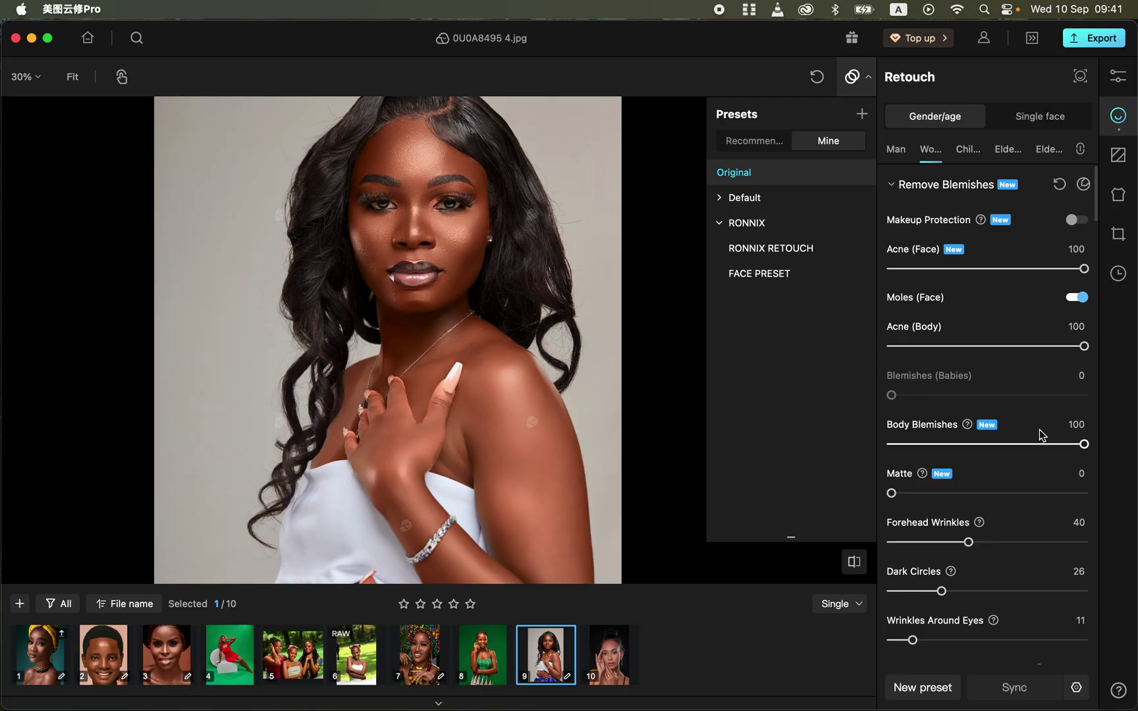
On the ninth photo, set Forehead Wrinkles to 29 and AI Retouch (Face) to 2.
scroll(1039, 430, "down", 10)
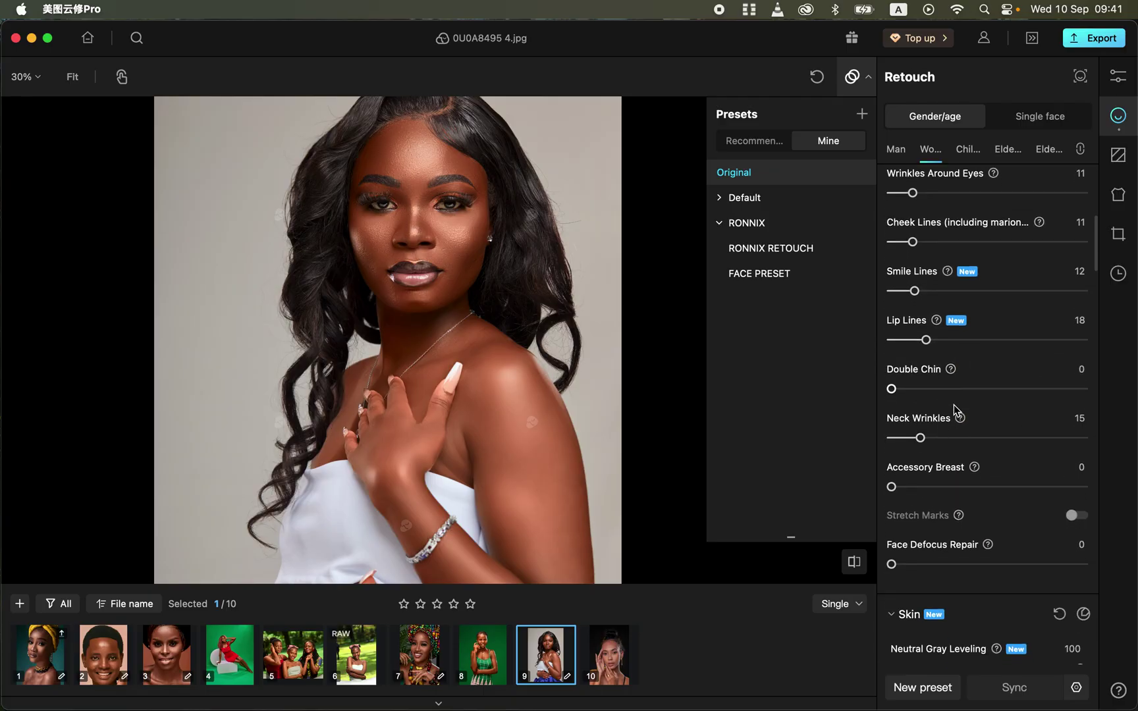
scroll(1017, 379, "up", 5)
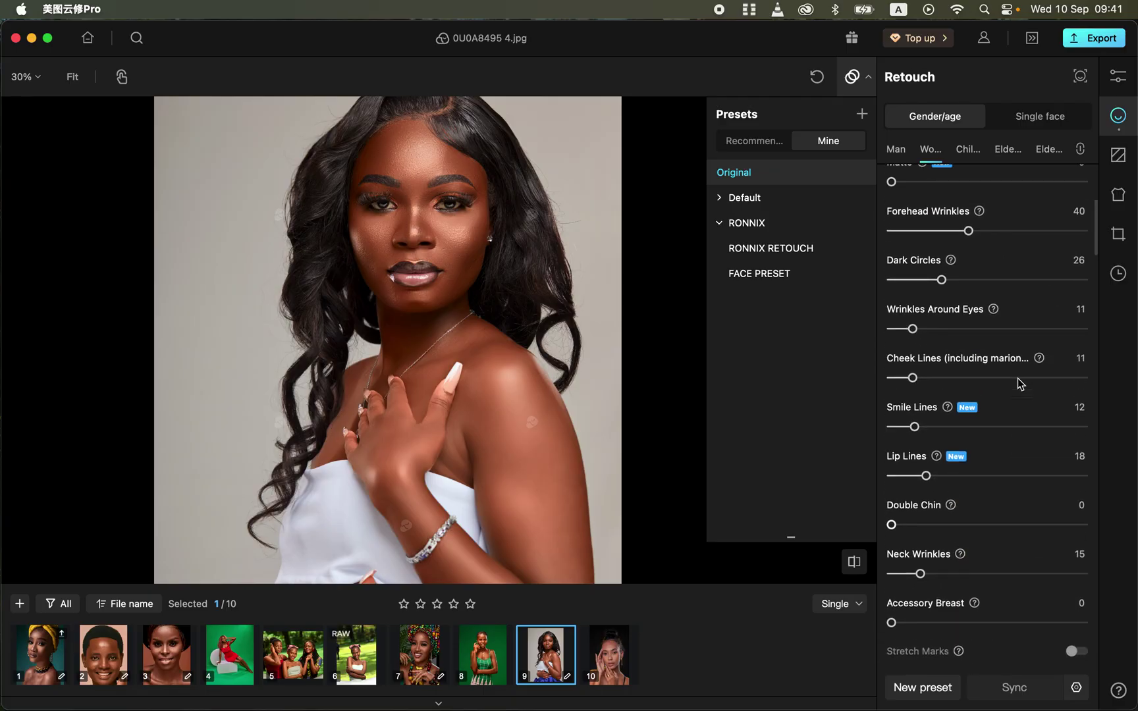
left_click_drag(968, 231, 948, 232)
scroll(1018, 397, "up", 5)
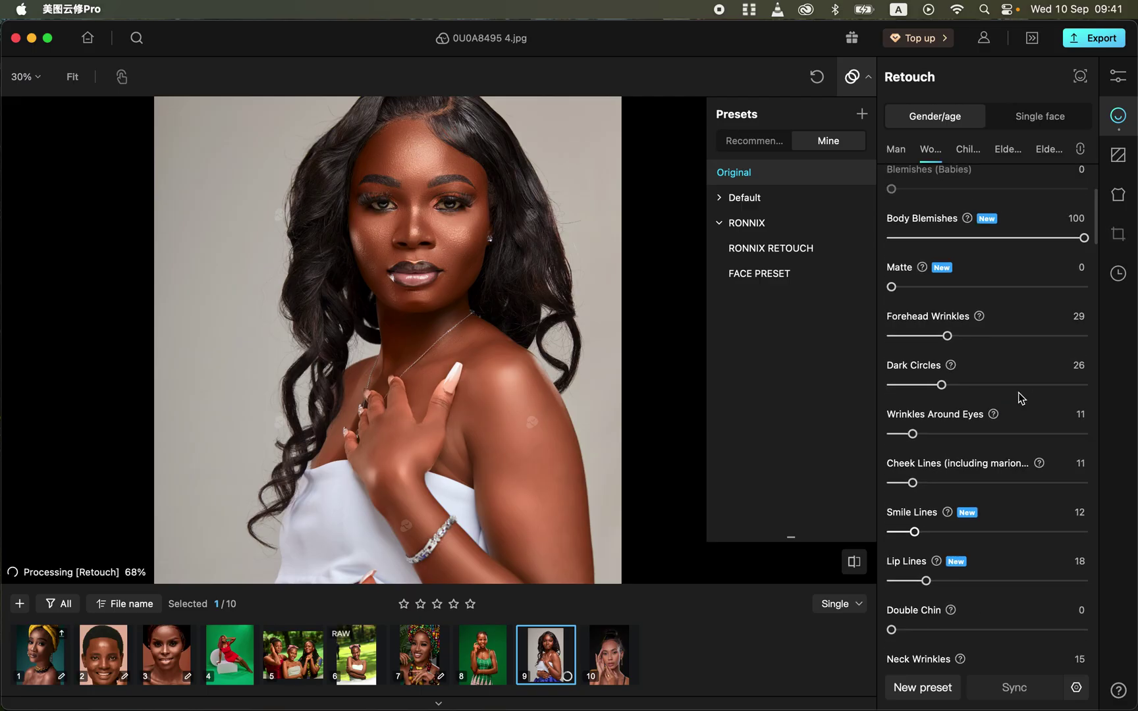
scroll(1019, 398, "up", 4)
scroll(1019, 397, "down", 15)
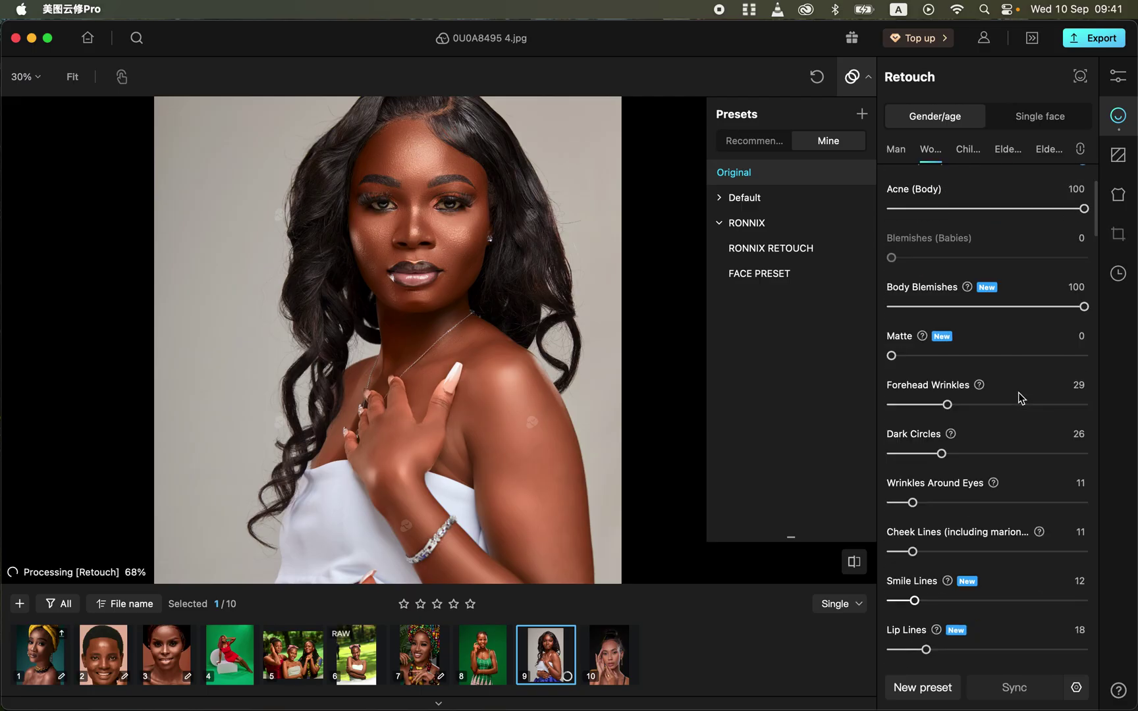
scroll(1019, 398, "down", 10)
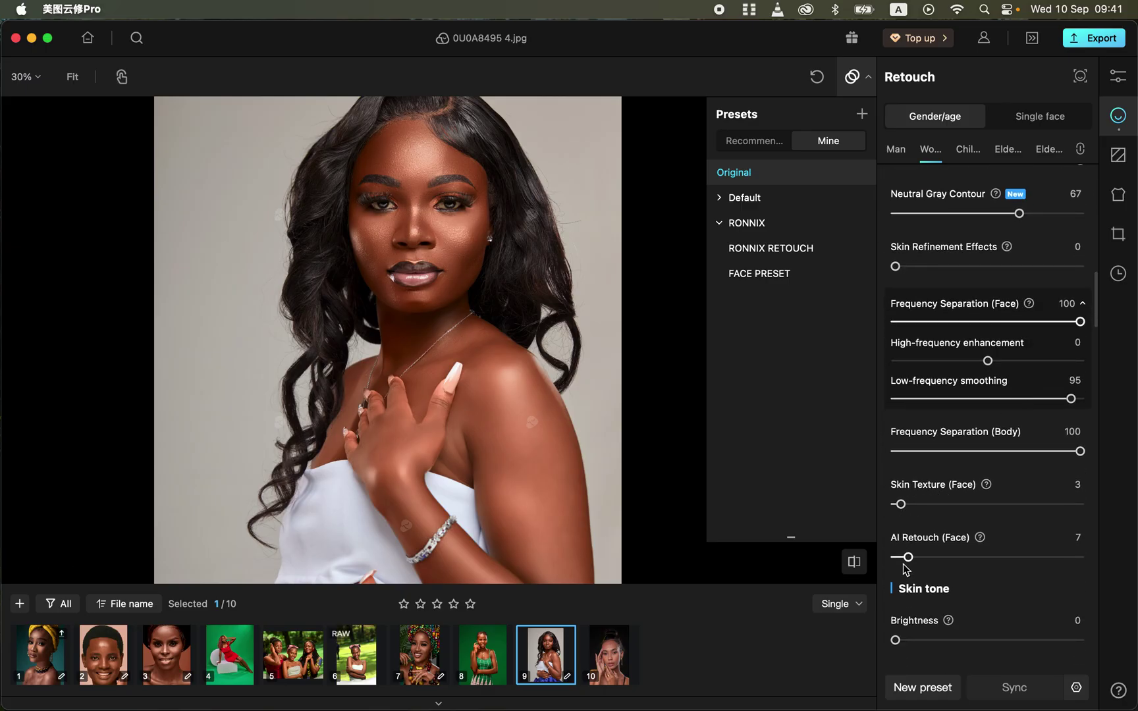
left_click_drag(902, 560, 898, 559)
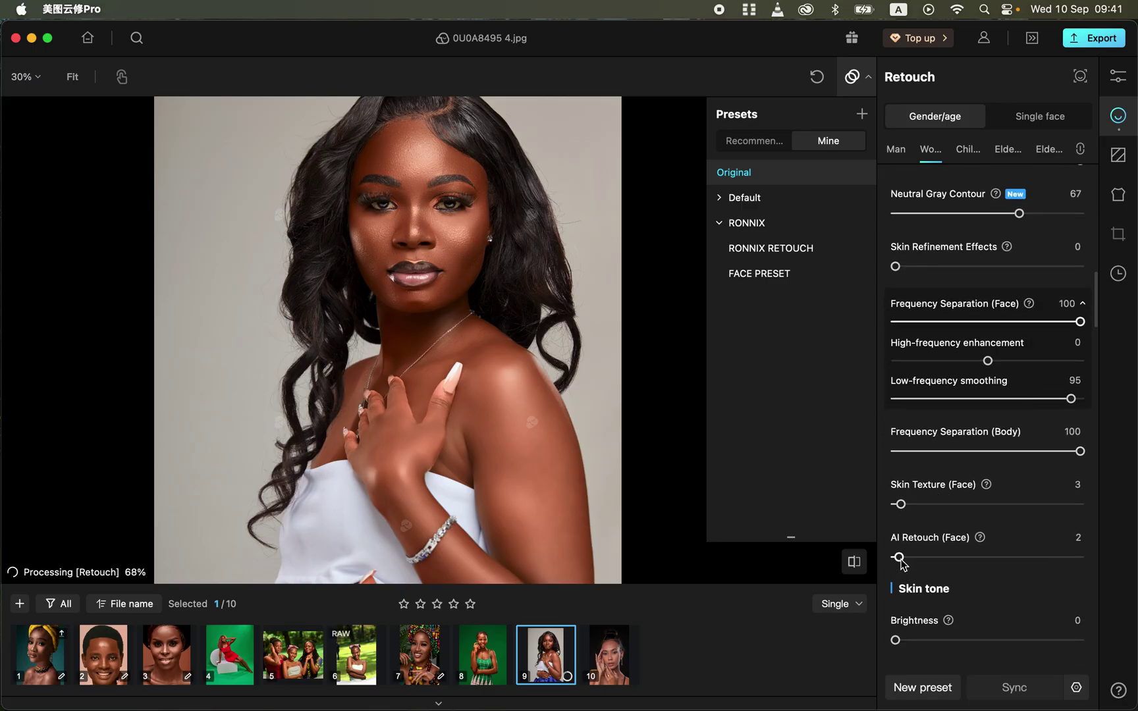
Check the synced retouch on the second and third photos.
left_click(105, 658)
left_click(164, 665)
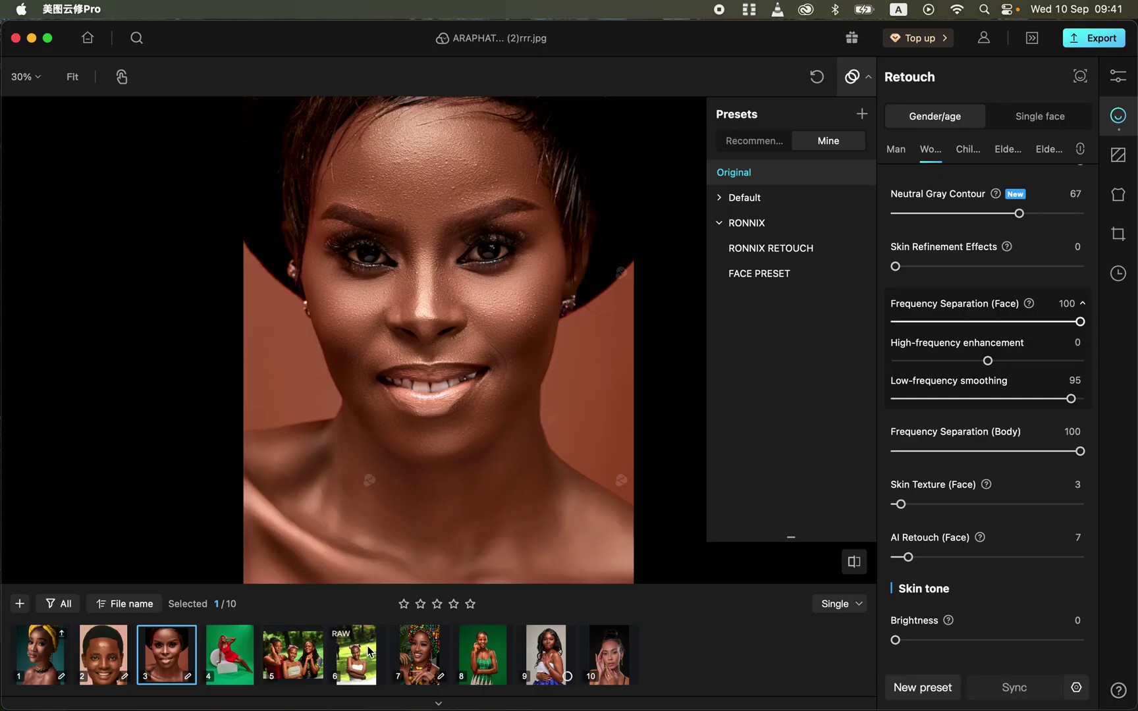
On the fourth photo, set Clean Background to 100 in the background retouch settings.
left_click(232, 654)
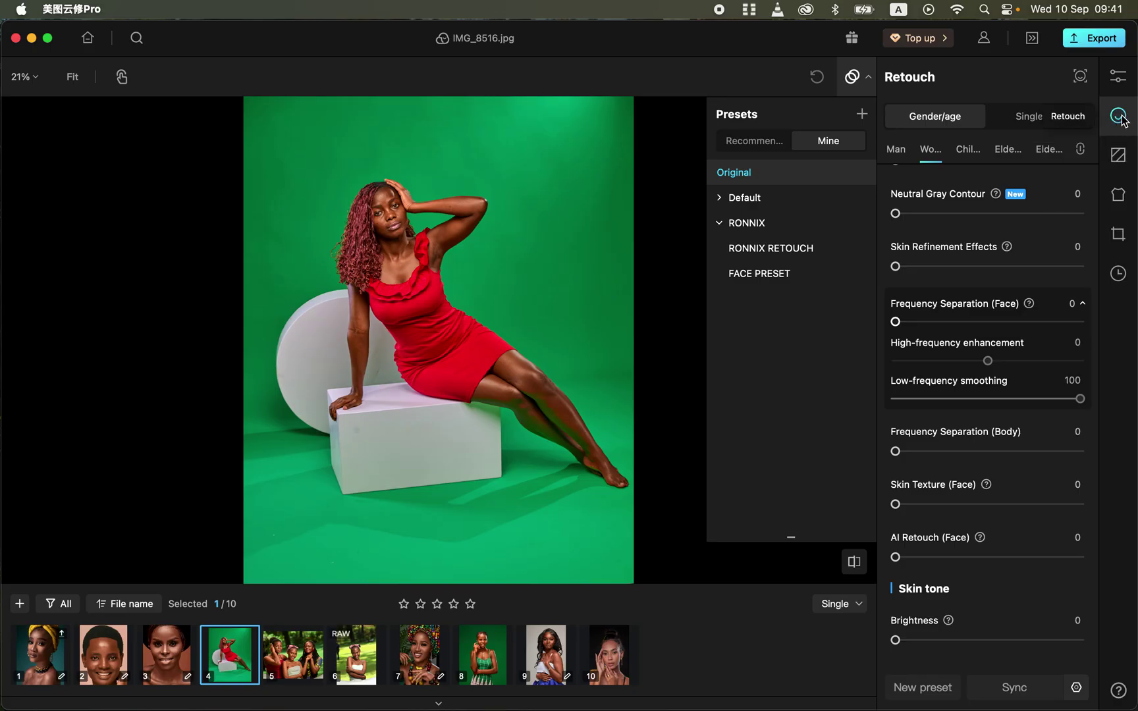
left_click(1117, 155)
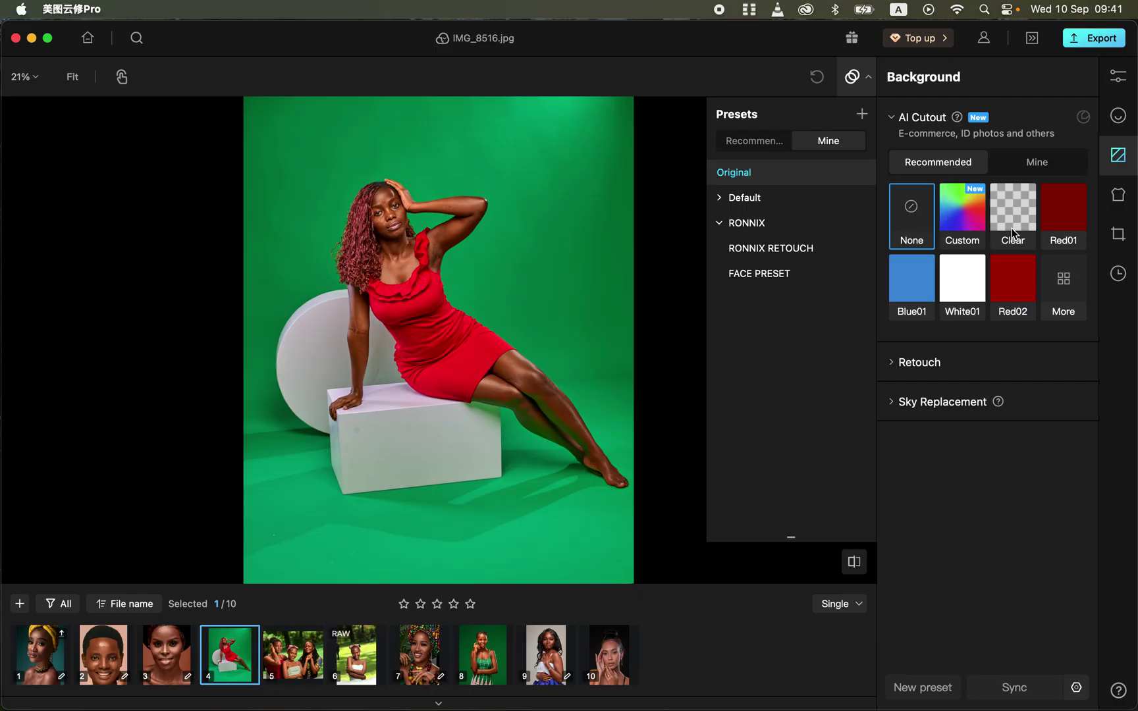
left_click(892, 361)
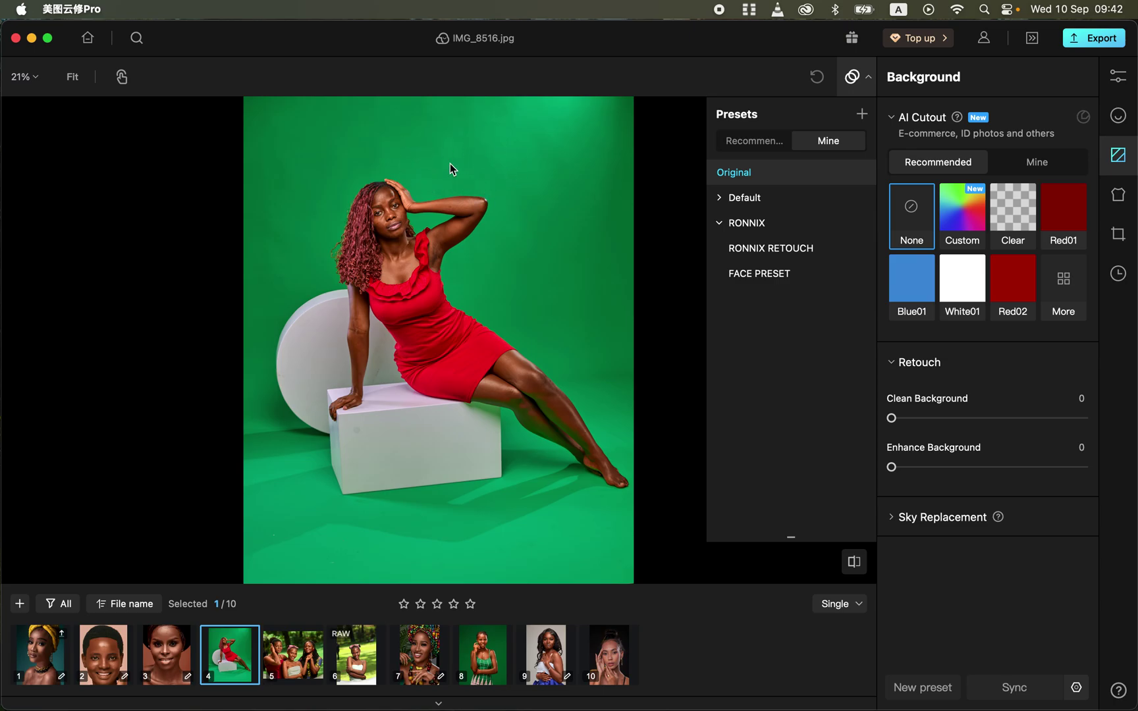
left_click_drag(893, 418, 1107, 433)
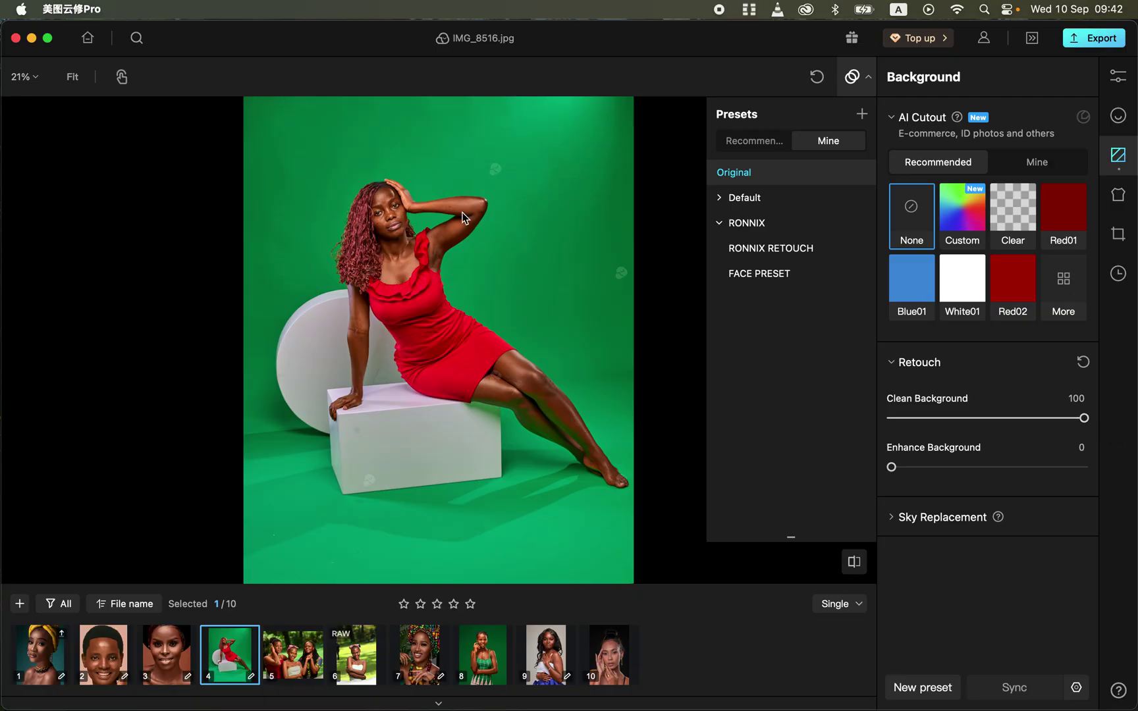
Compare the cleaned green background of the fourth photo with the original around the woman's head and arm.
scroll(391, 337, "up", 3)
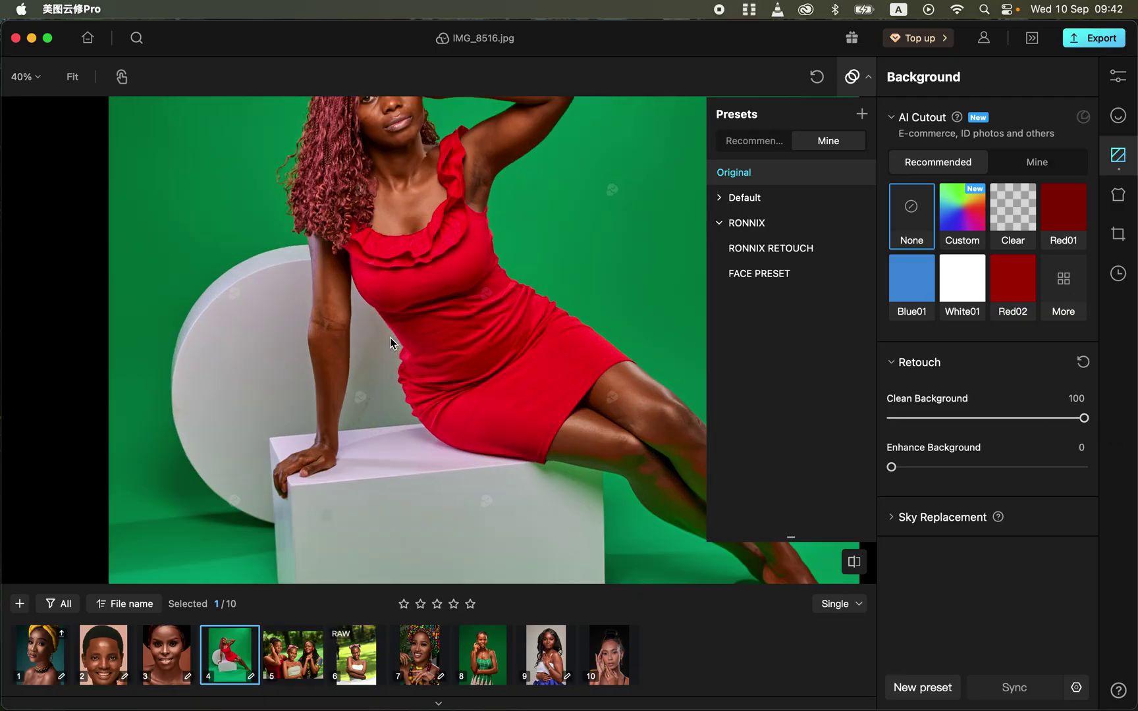
left_click_drag(585, 247, 559, 463)
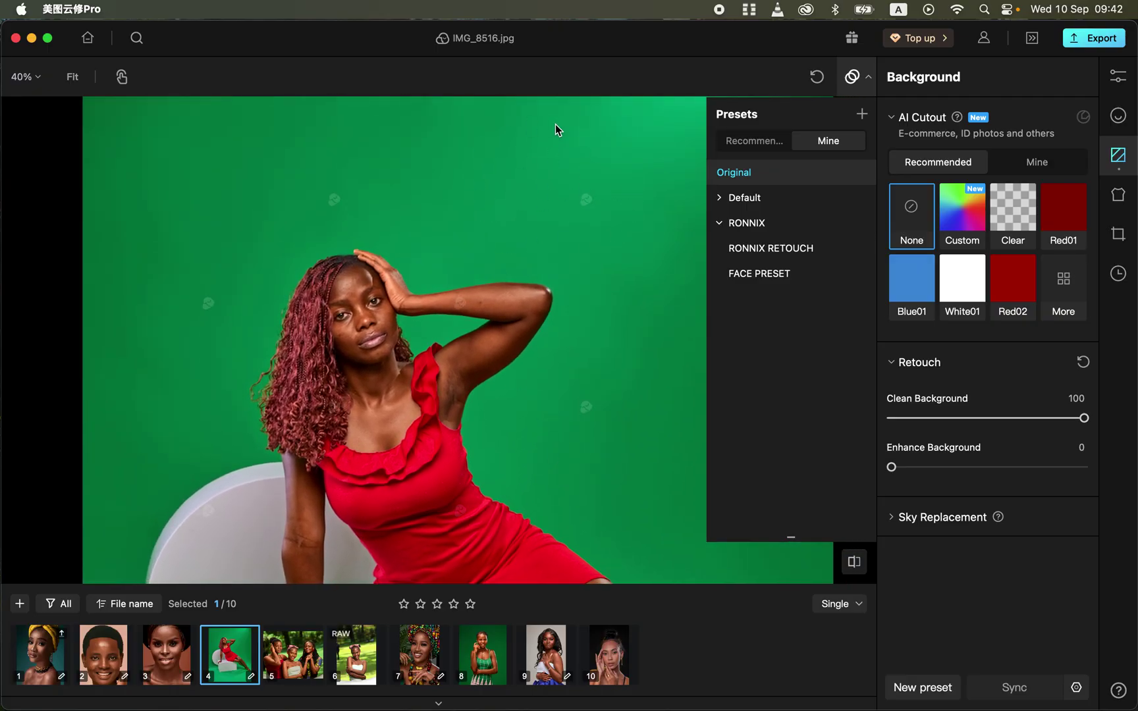
left_click(850, 561)
left_click(850, 560)
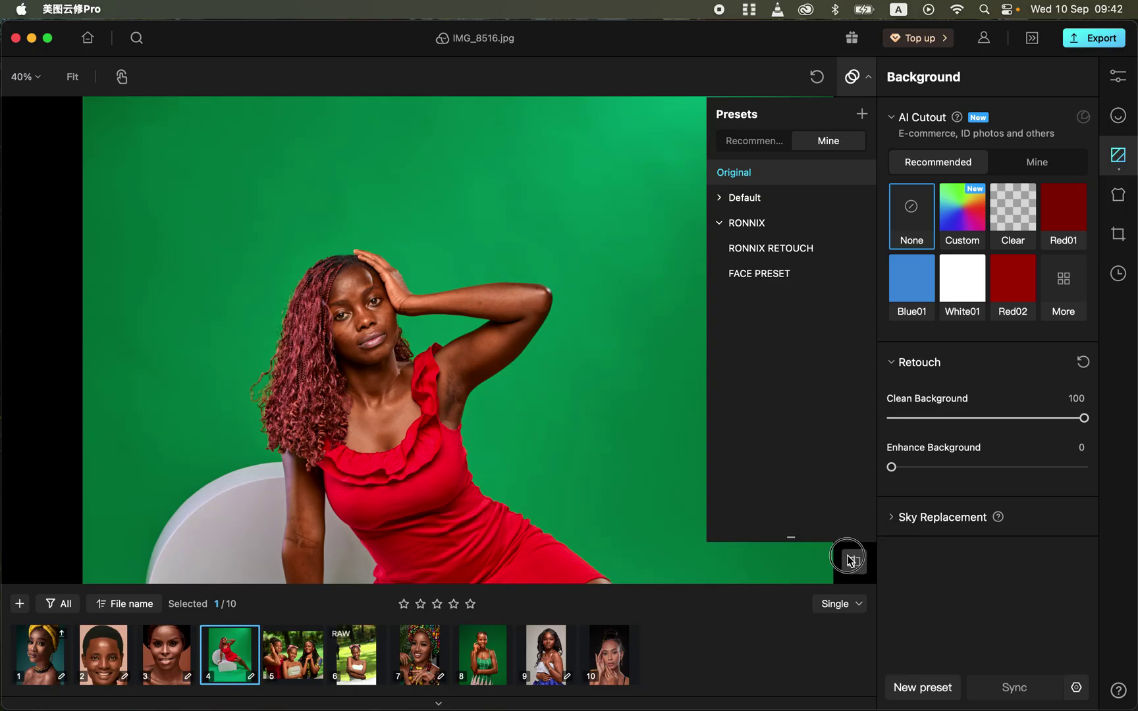
left_click(850, 561)
left_click(851, 560)
left_click(851, 561)
left_click(850, 561)
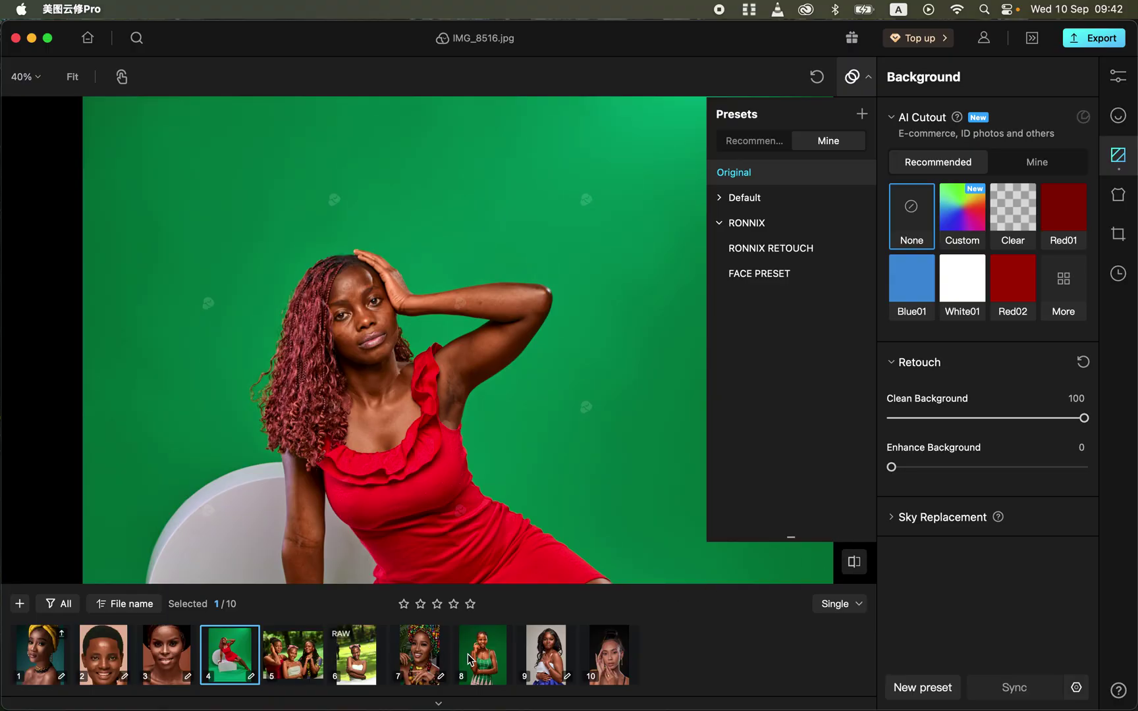
On the eighth photo, try the Blue01, White01, Red02 and Red01 backgrounds of AI Cutout.
left_click(486, 662)
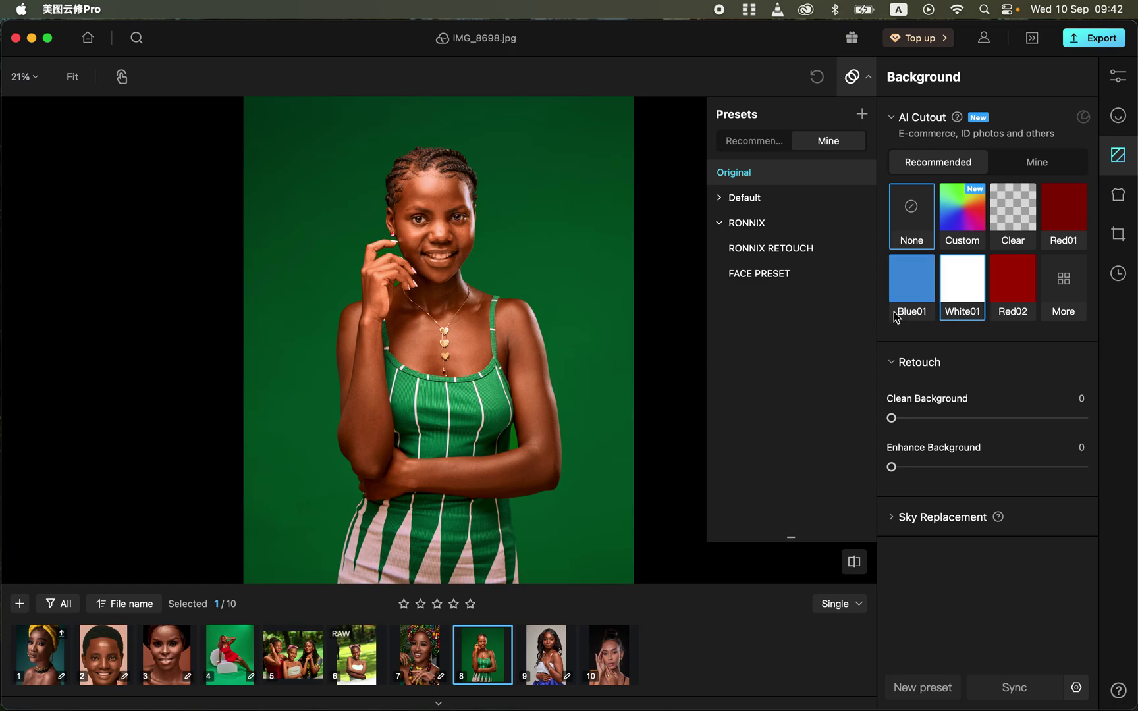
left_click(920, 291)
left_click(967, 285)
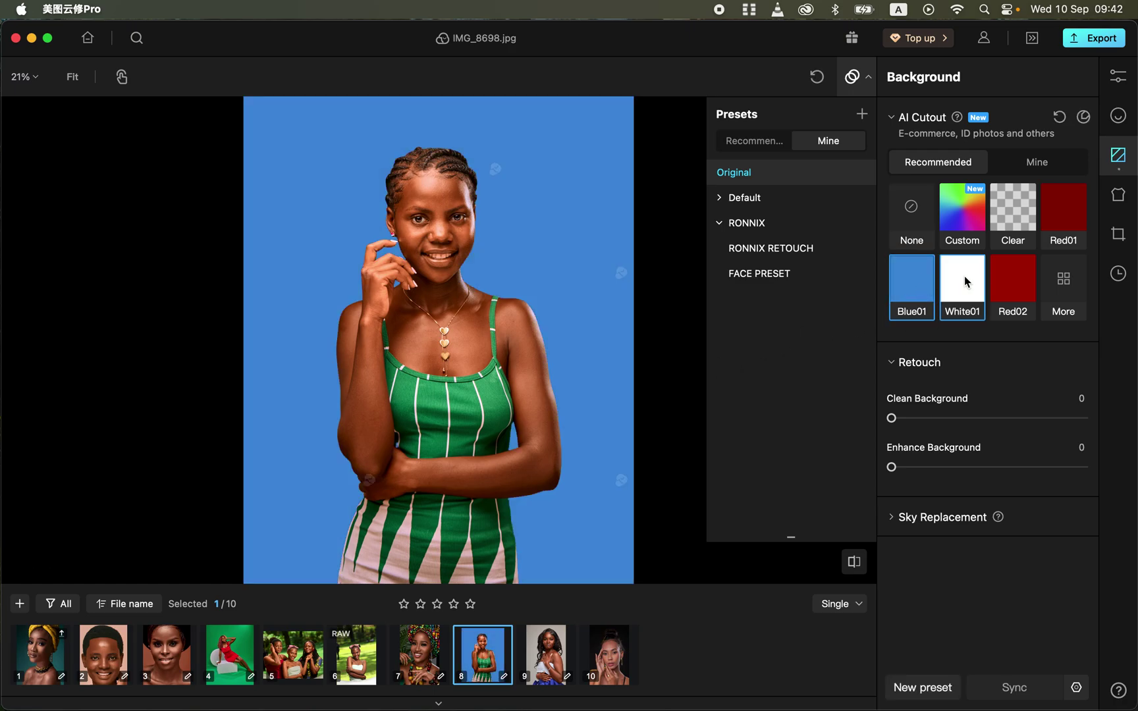
left_click(1009, 287)
left_click(1066, 221)
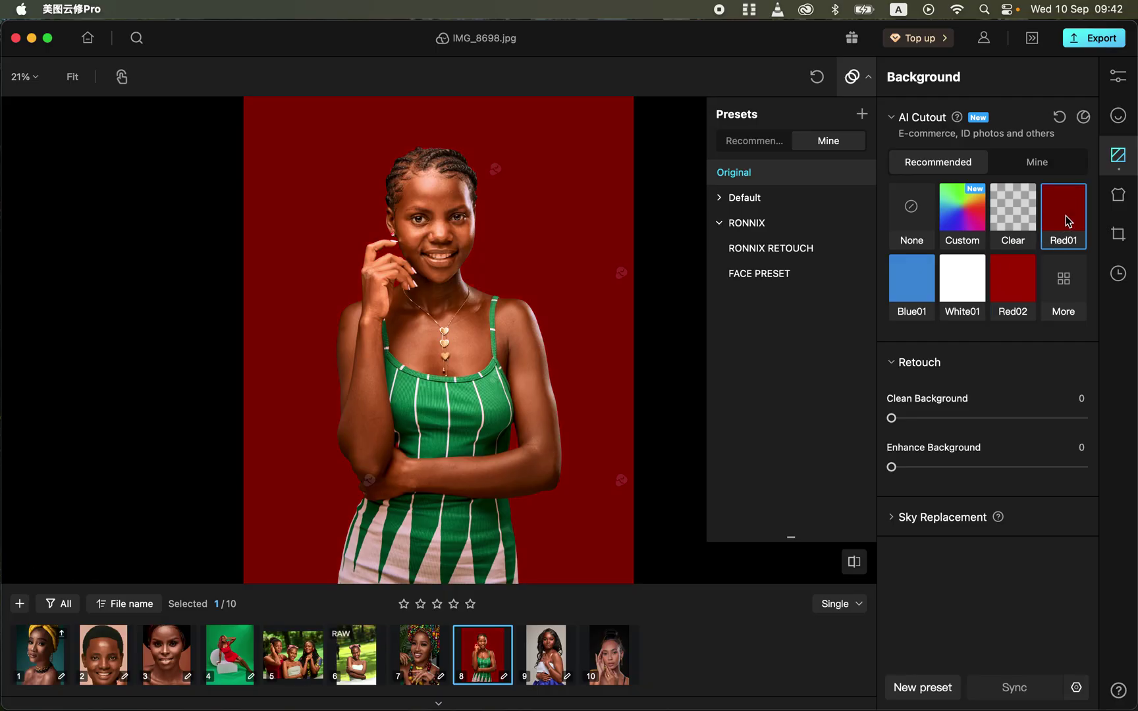
Give the eighth photo a custom light blue background, RGB 172, 213, 238, with a Gradient fill.
left_click(961, 219)
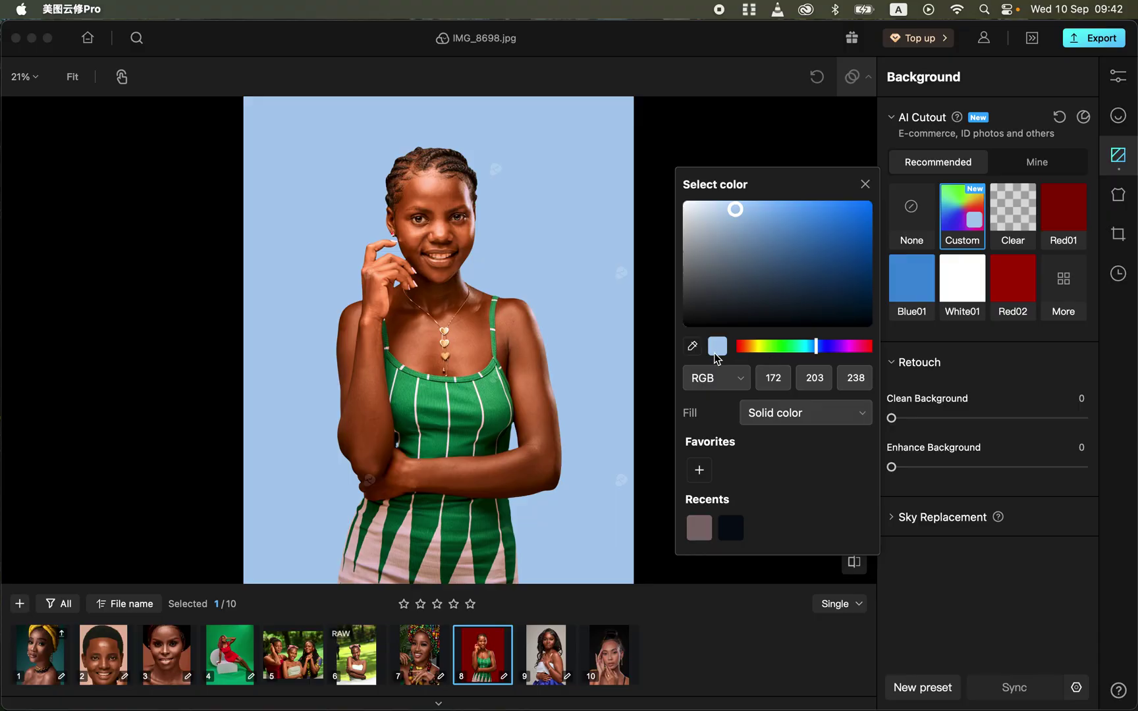
left_click(799, 347)
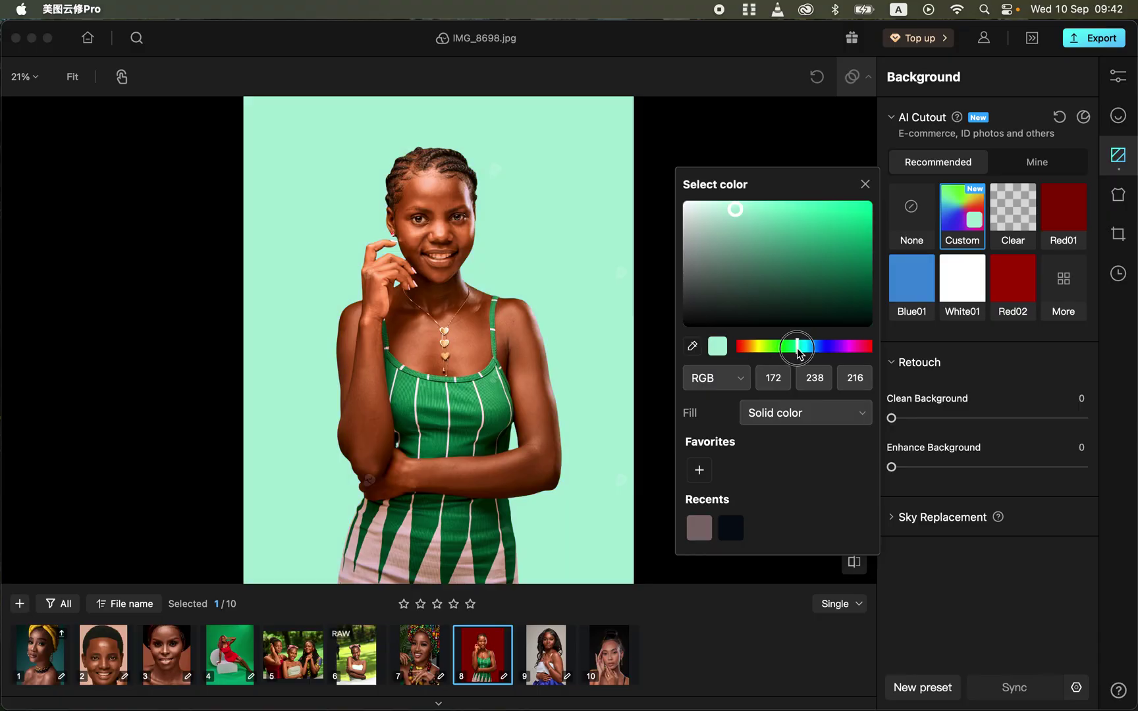
mouse_move(827, 359)
left_mouse_down()
mouse_move(859, 358)
mouse_move(744, 345)
mouse_move(813, 345)
left_mouse_up()
left_click(862, 414)
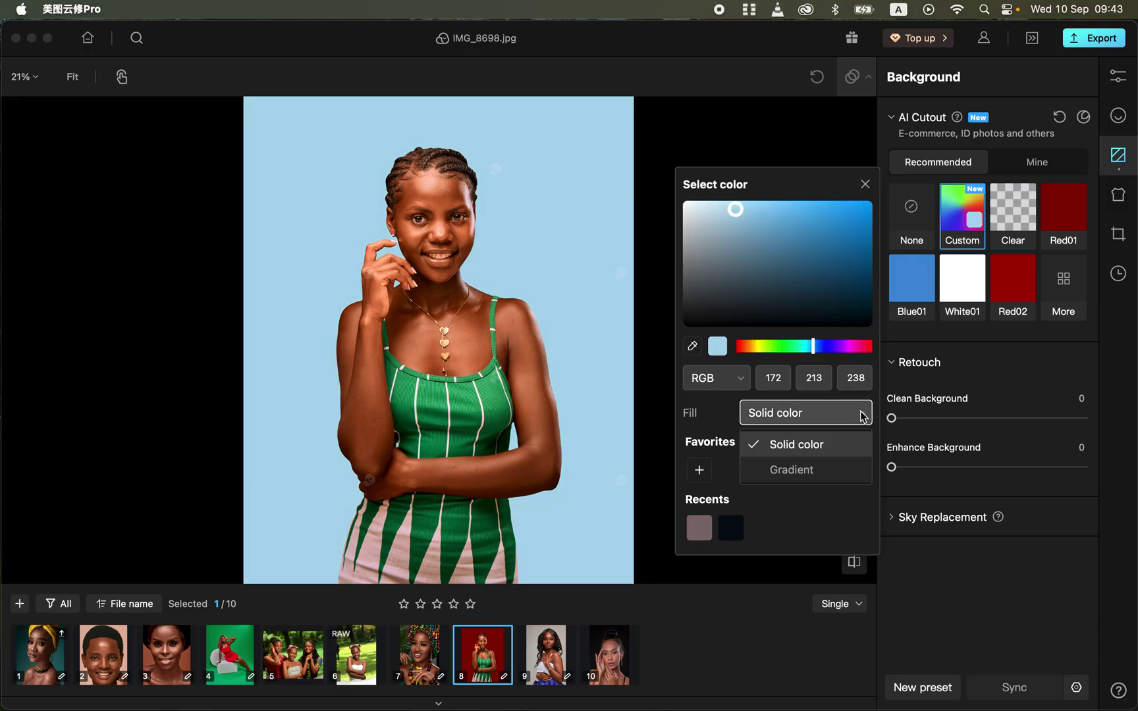
left_click(825, 470)
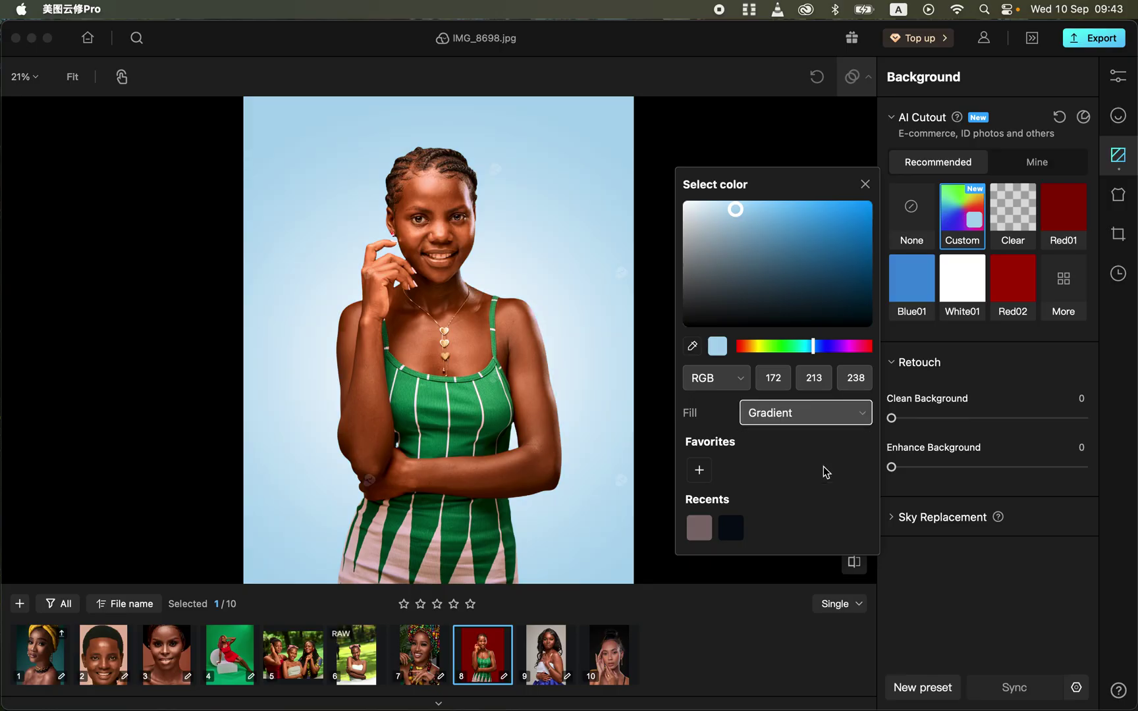
Change the custom gradient background's colour to a bright green, RGB 0, 255, 162.
left_click(796, 346)
left_click(849, 250)
left_click(864, 234)
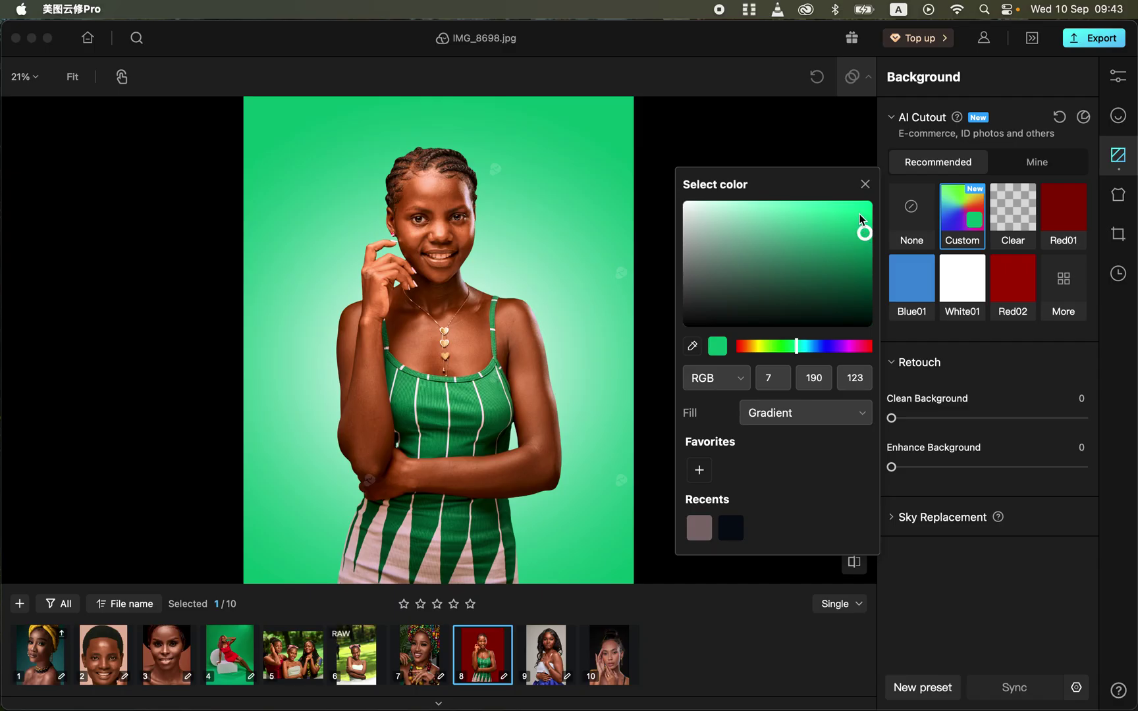
left_click_drag(859, 220, 883, 197)
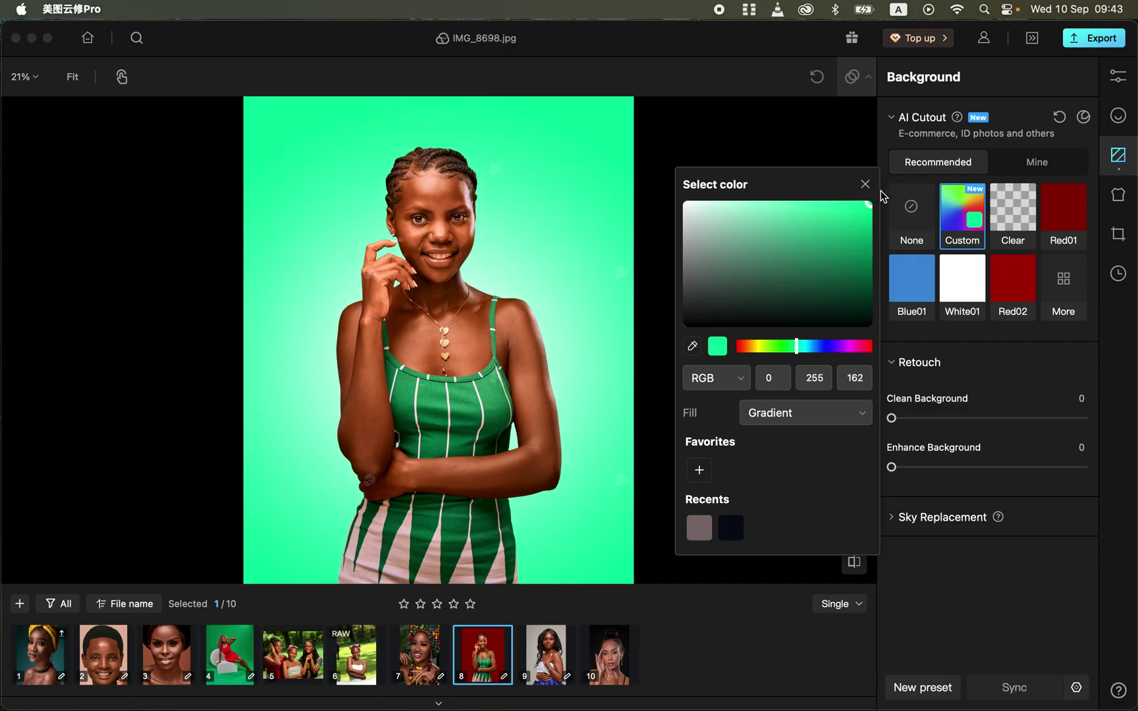
Set the eighth photo's custom gradient background colour to red, RGB 255, 0, 4.
left_click(845, 347)
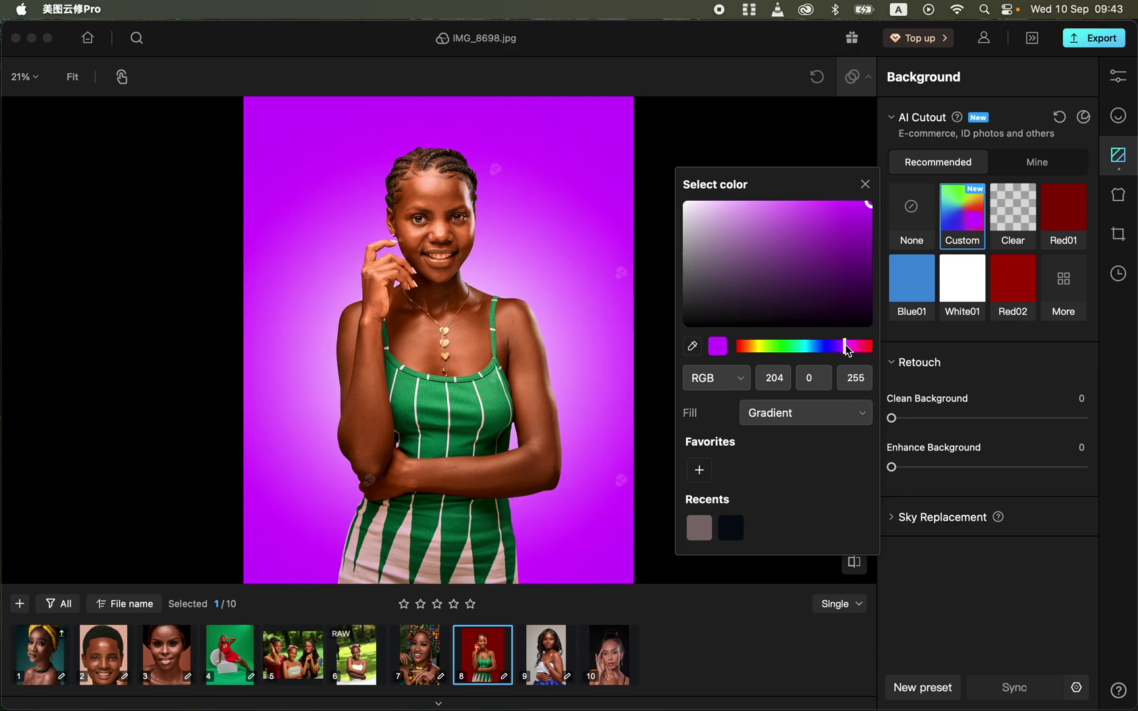
left_click_drag(846, 349, 878, 357)
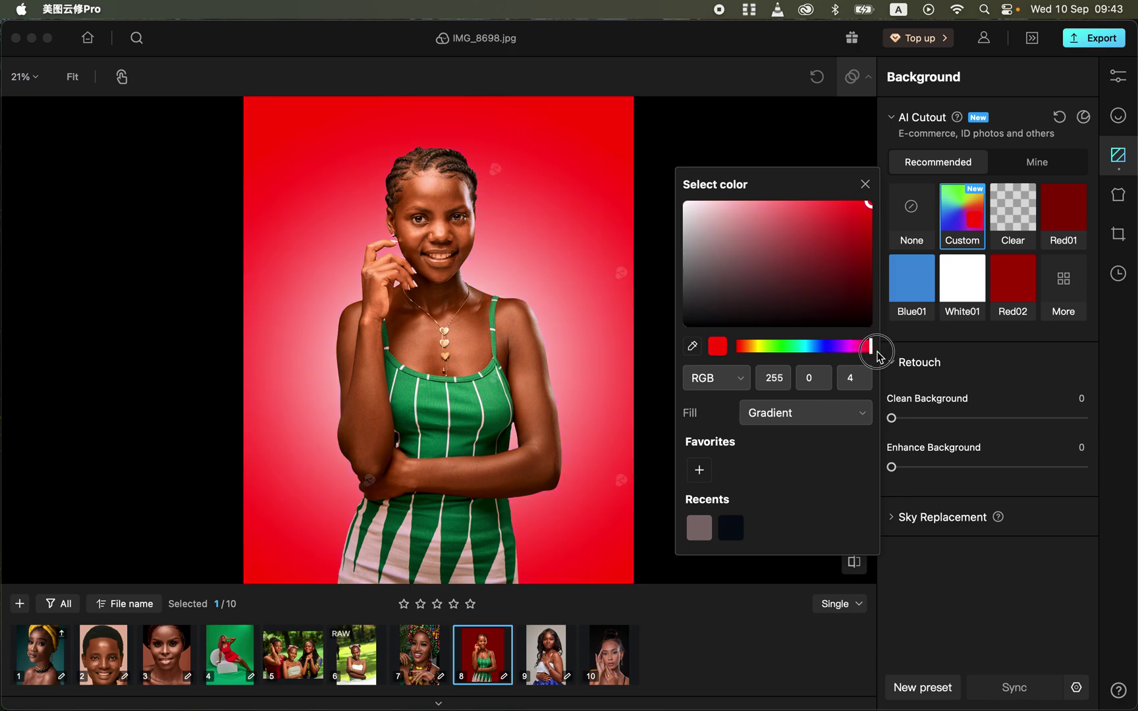
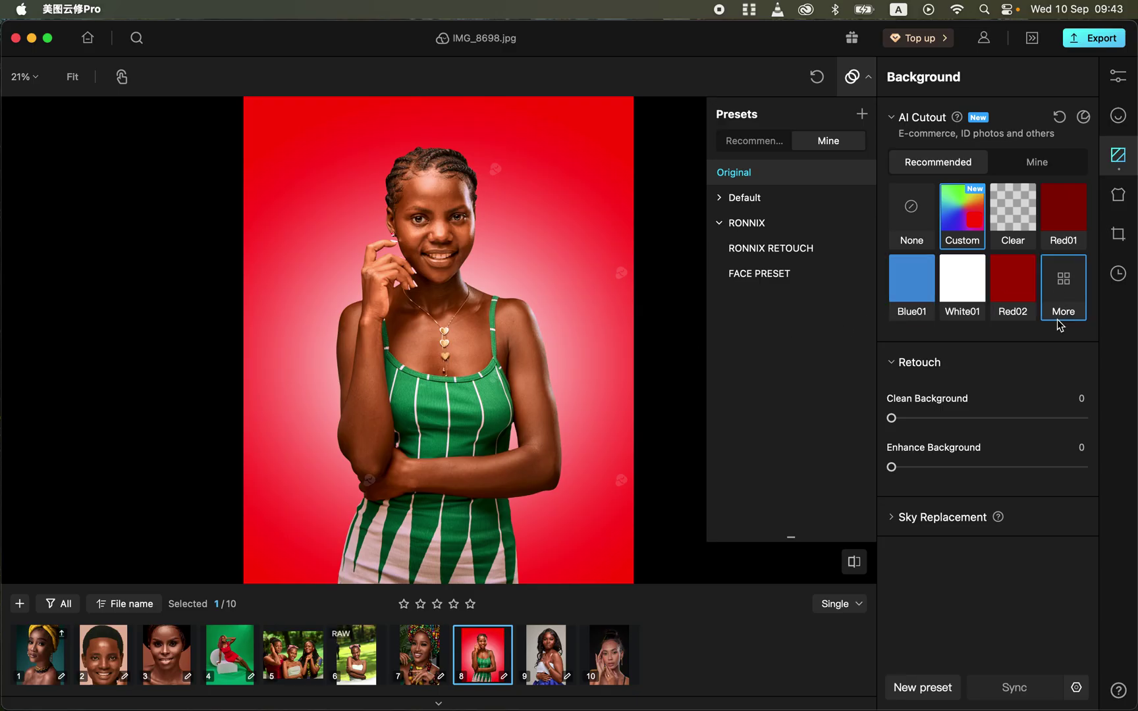
Open the tenth photo, the portrait on a dark background, and check its Clothing, History and Background options.
left_click(610, 660)
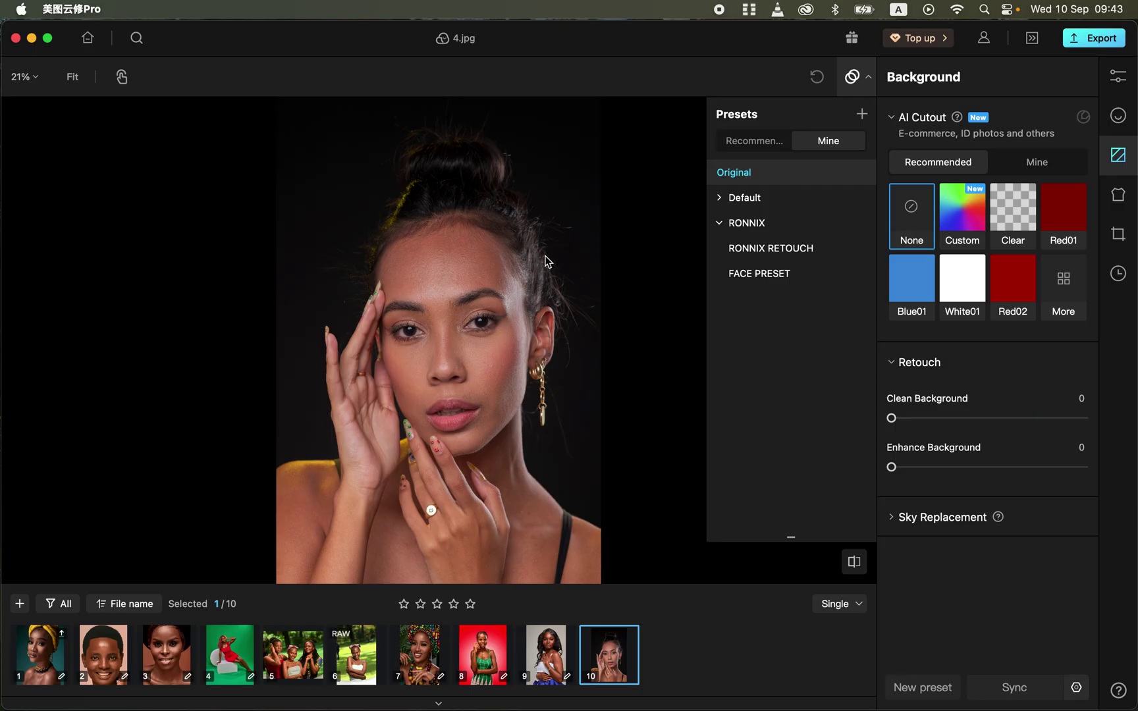
left_click(1117, 194)
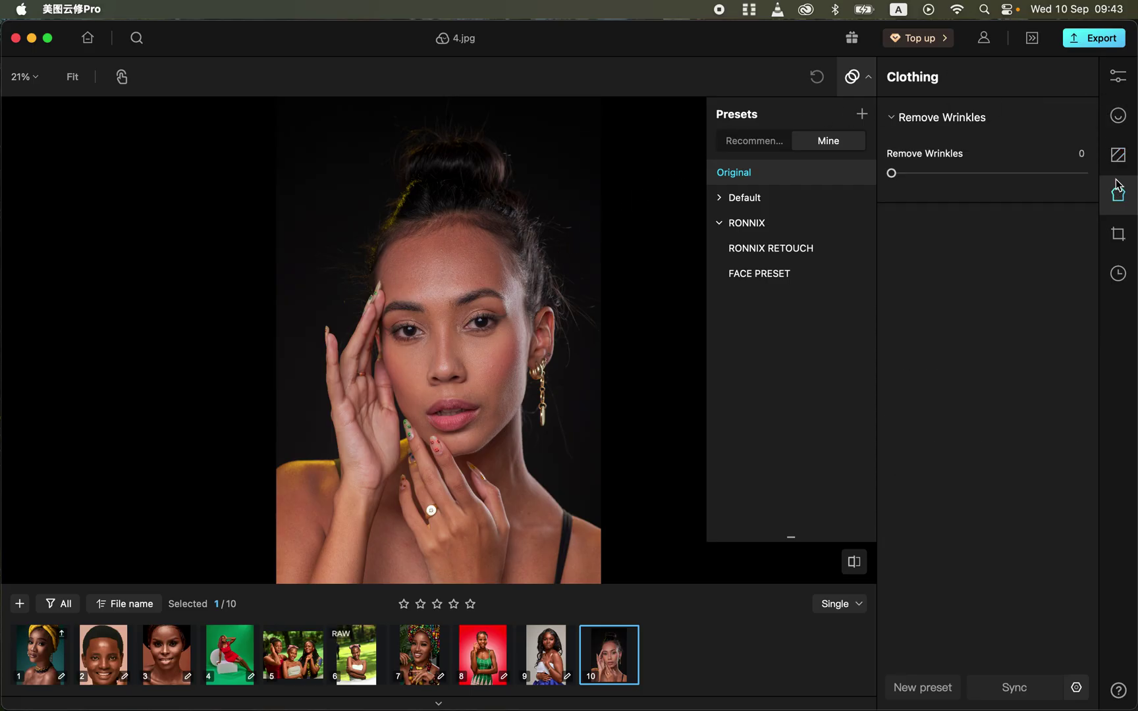
left_click(1119, 272)
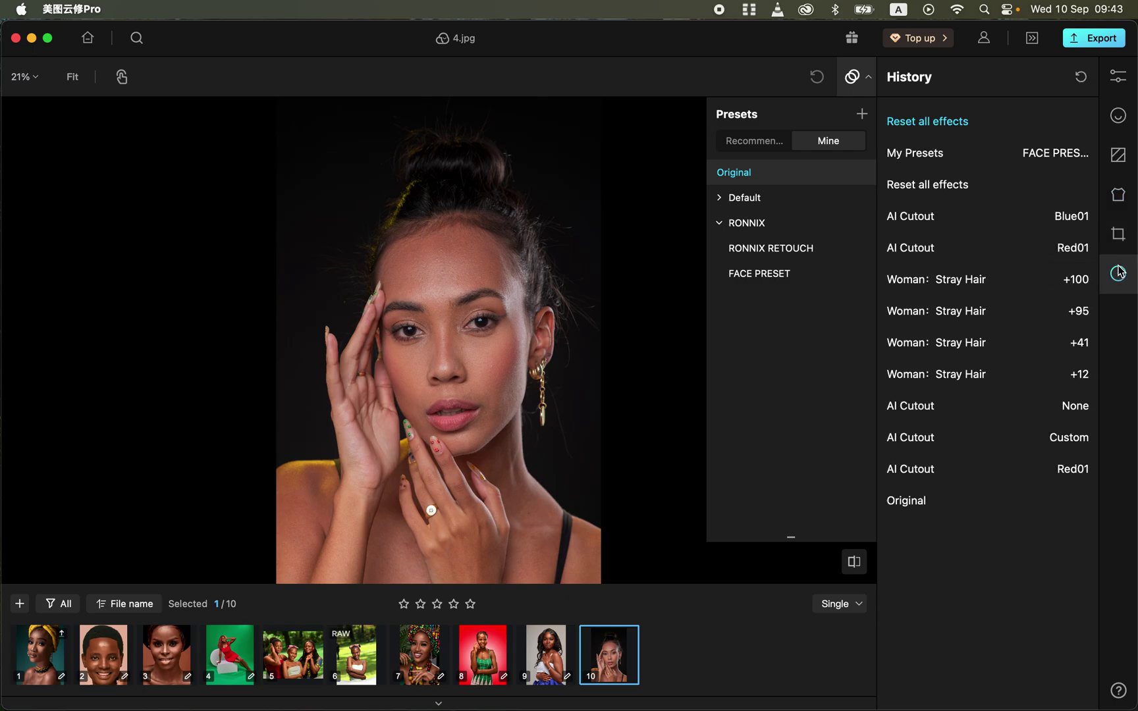
left_click(1120, 163)
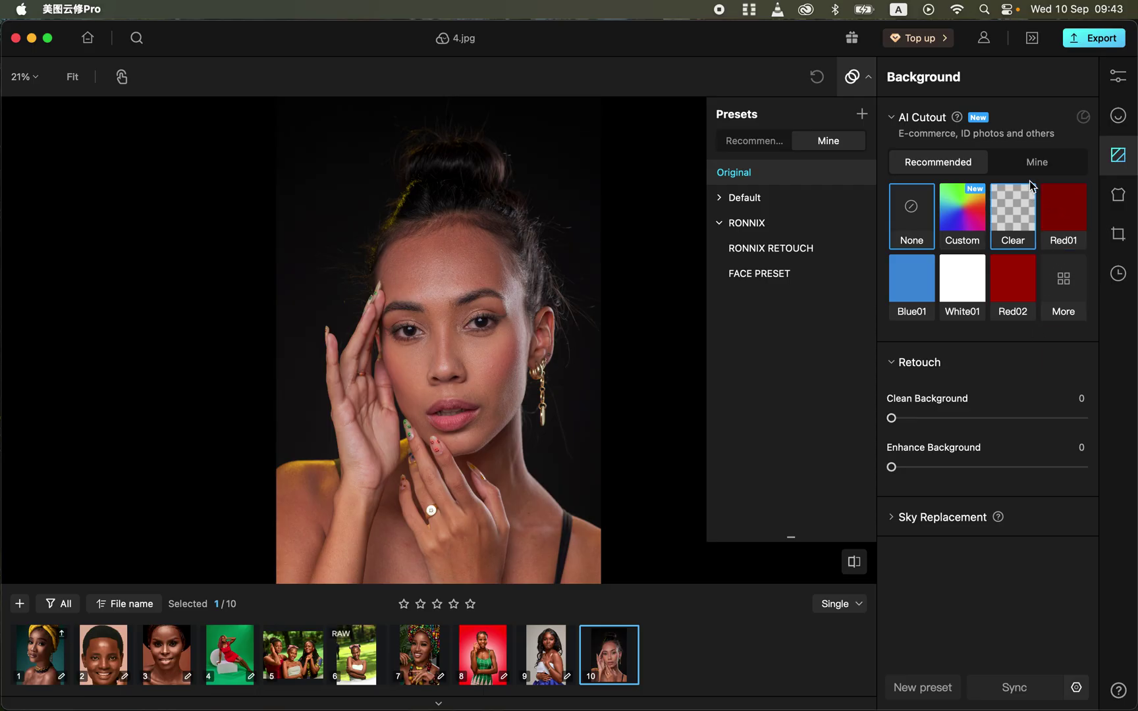
Look through the tenth photo's Retouch settings for women, from skin, eyes and teeth to makeup and body.
left_click(1120, 125)
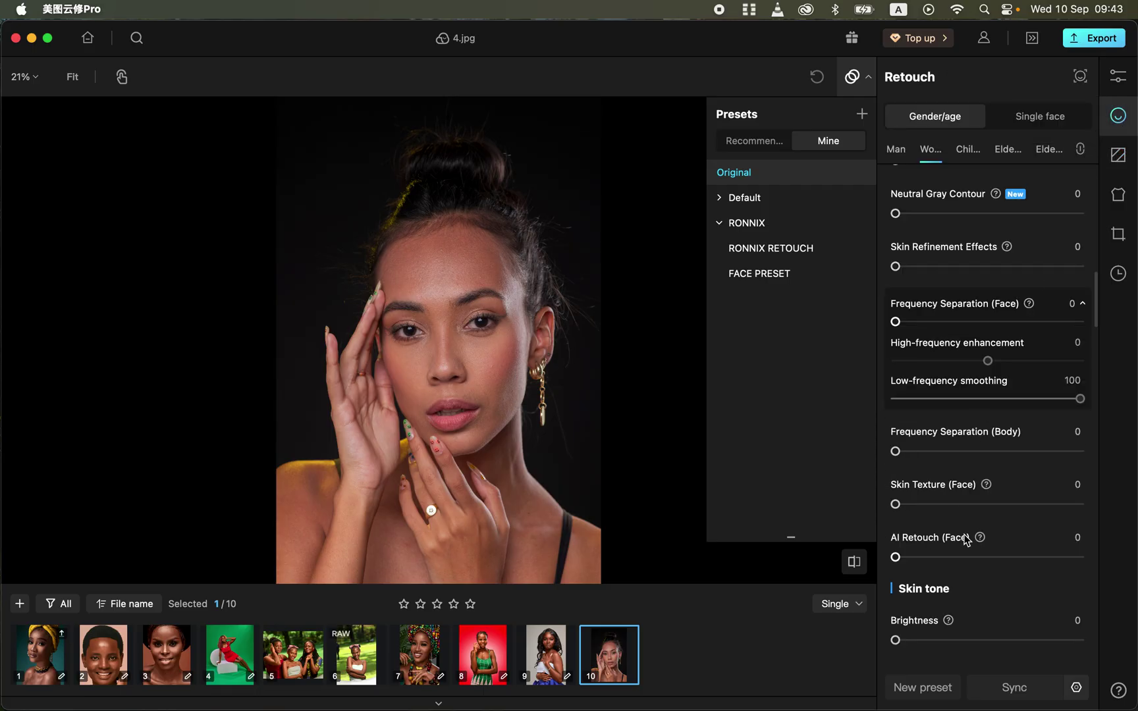
scroll(966, 538, "down", 1)
scroll(965, 538, "down", 18)
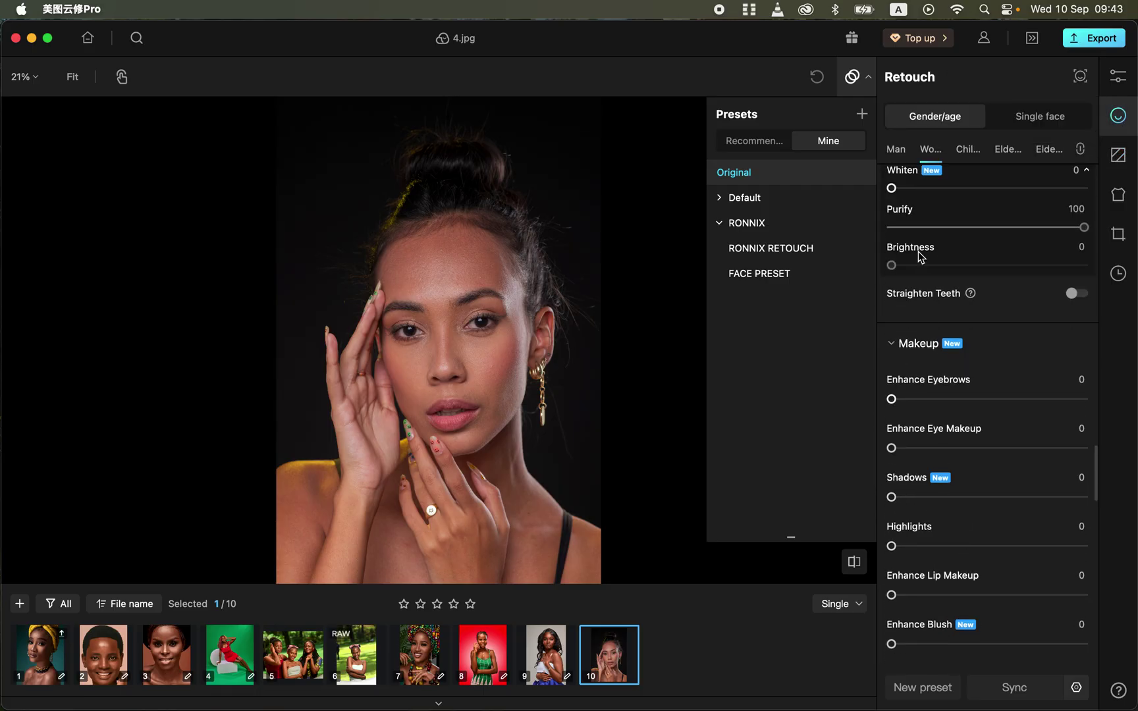
scroll(991, 474, "down", 15)
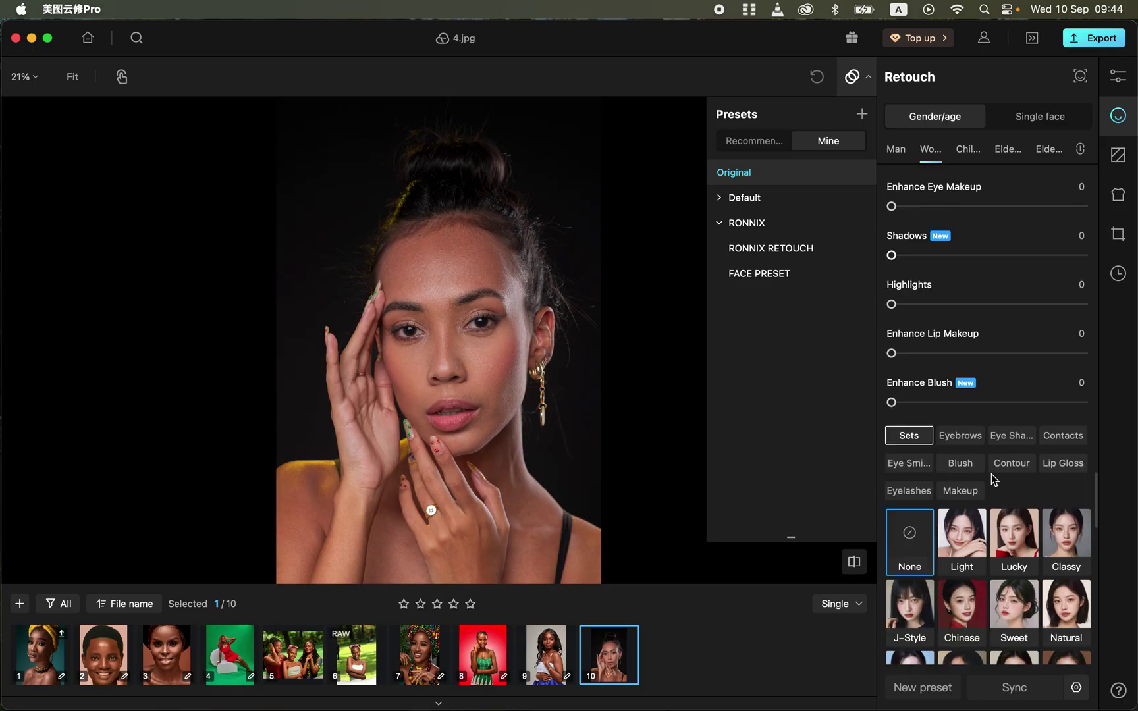
scroll(991, 474, "down", 4)
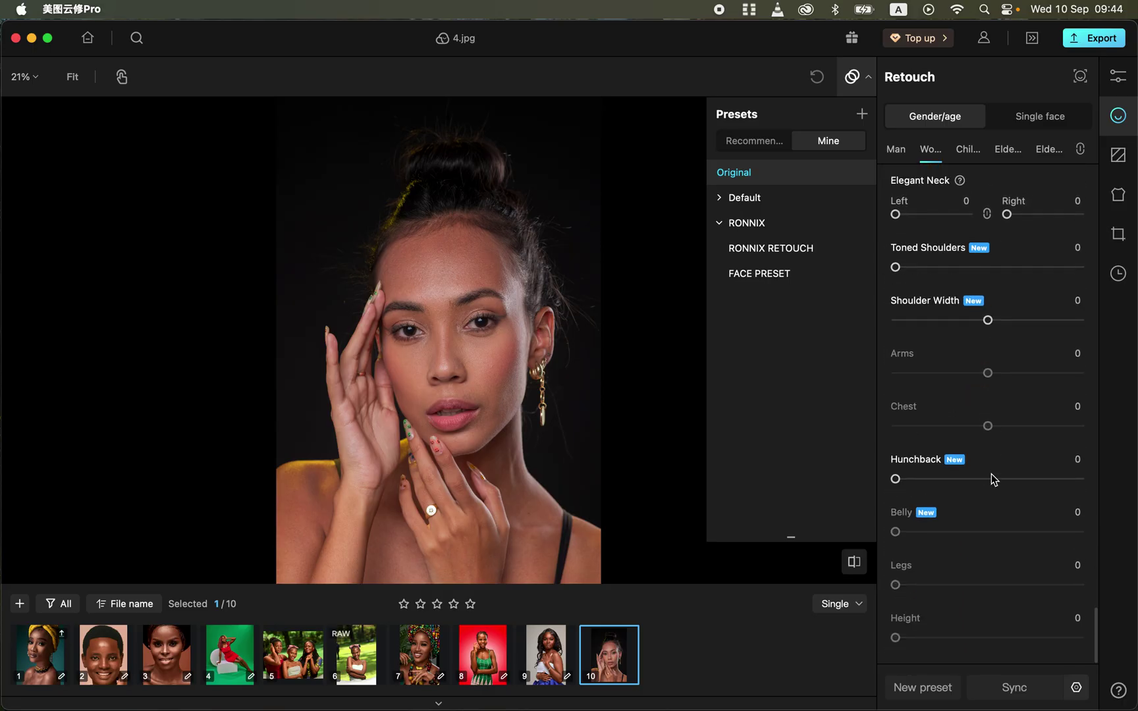
scroll(990, 474, "up", 10)
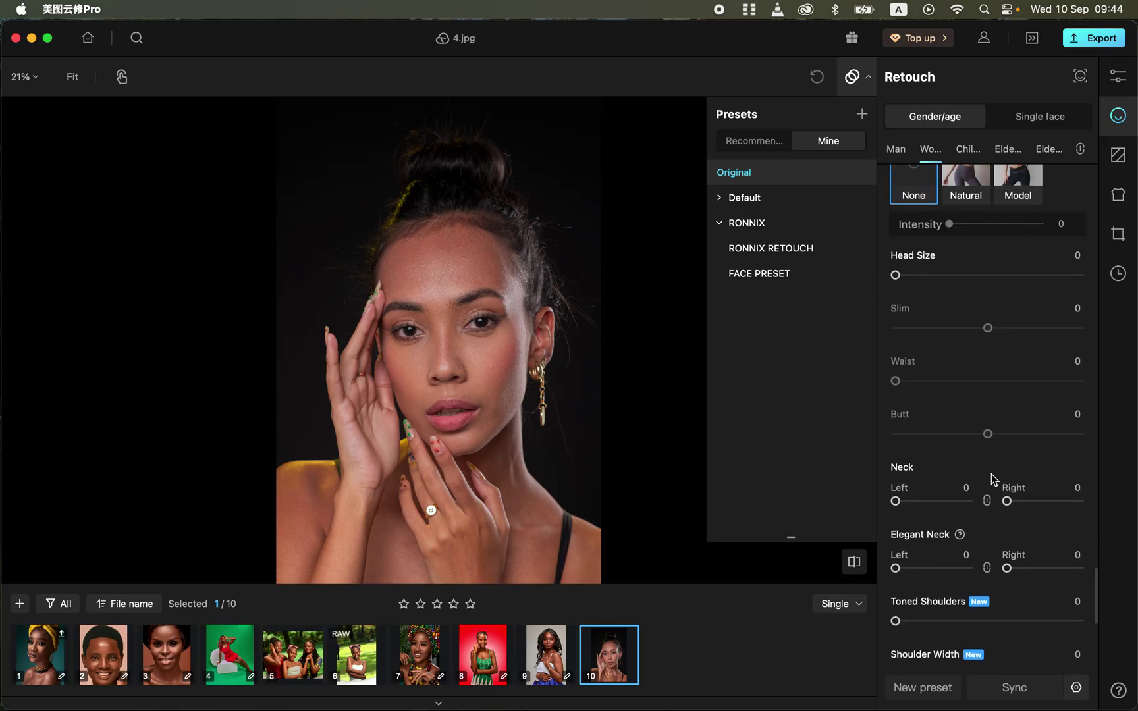
scroll(990, 474, "up", 8)
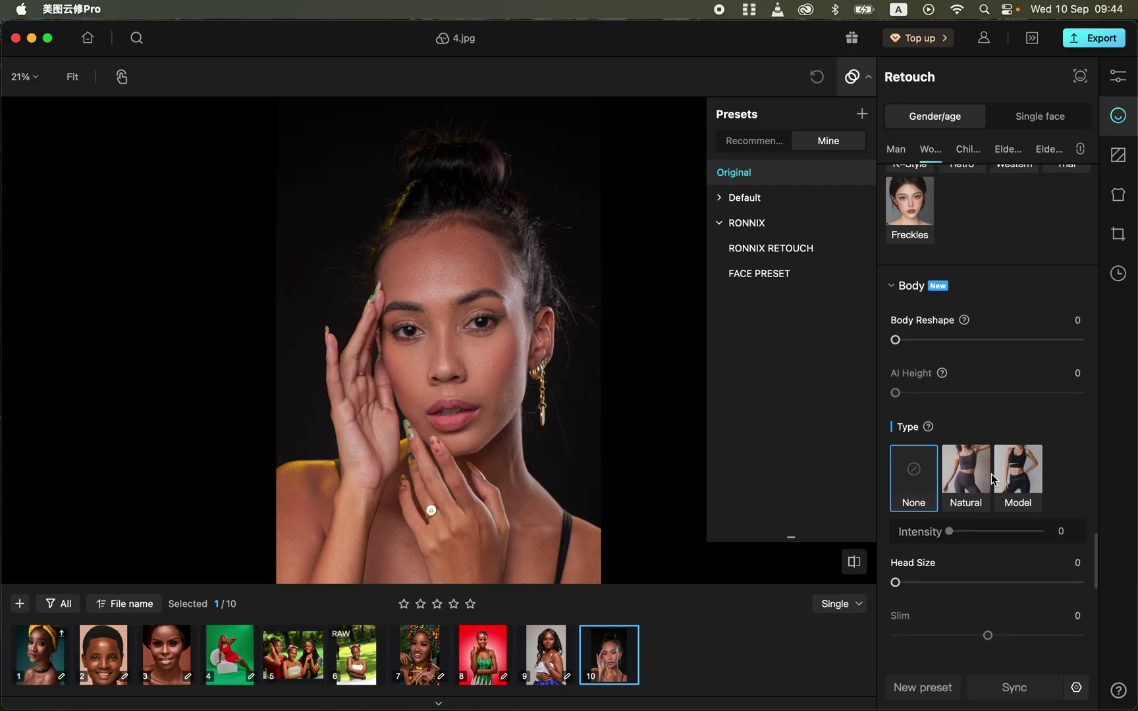
scroll(991, 474, "up", 10)
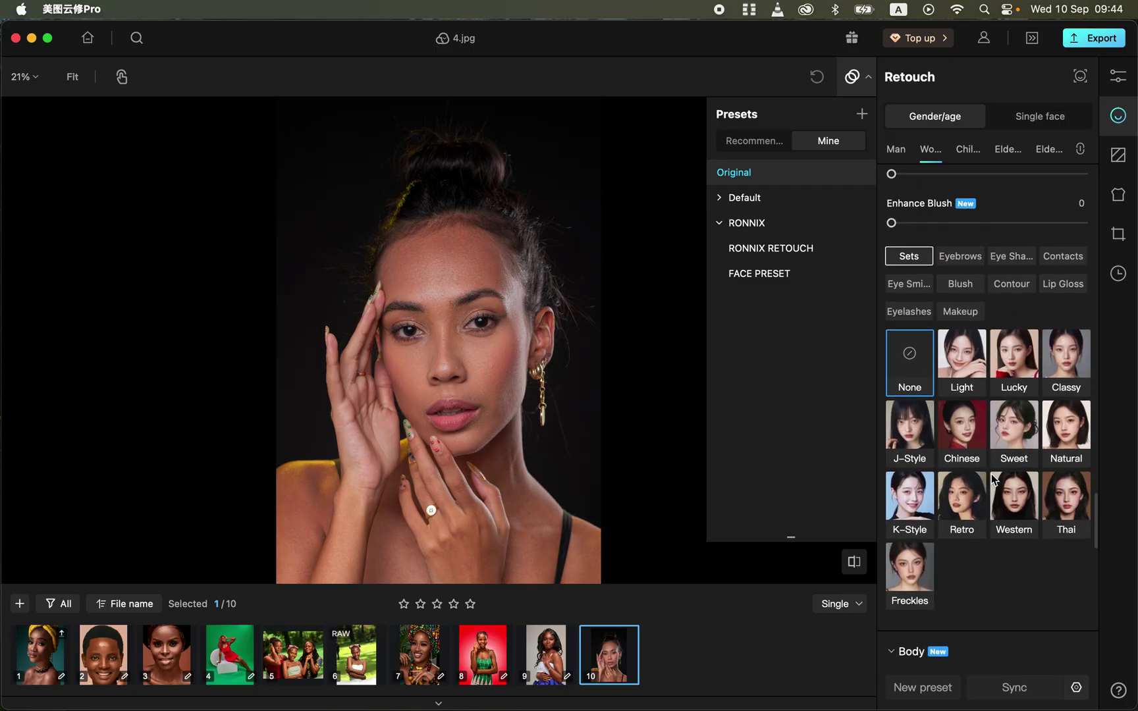
scroll(991, 474, "up", 7)
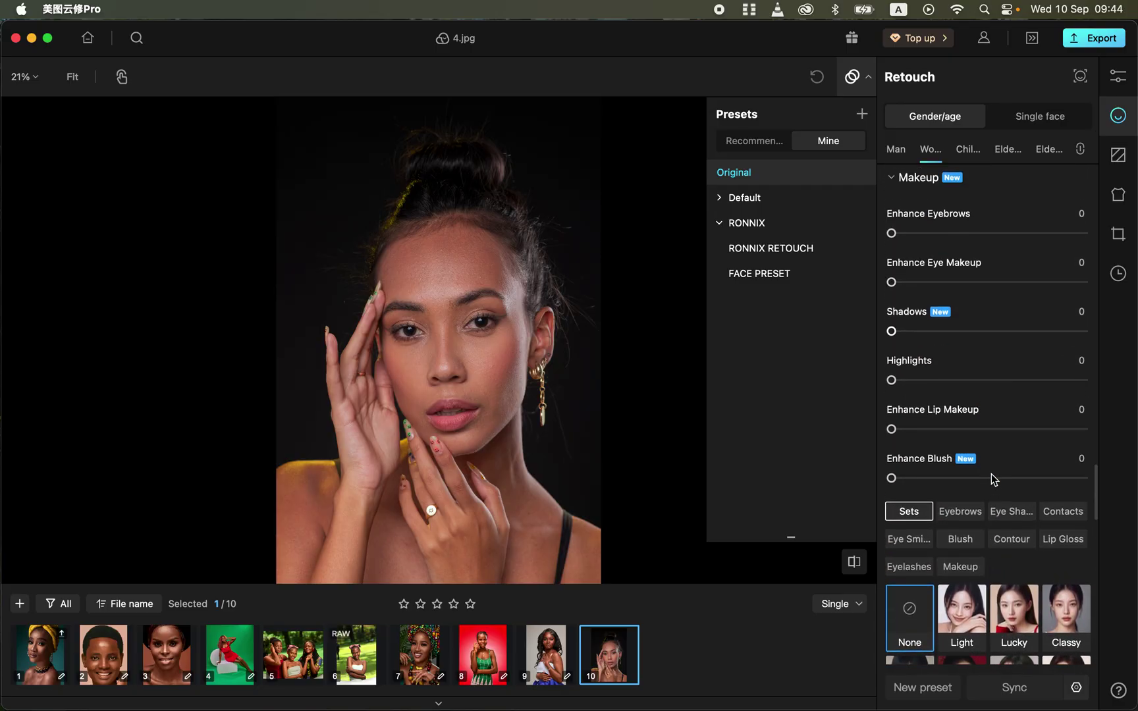
scroll(991, 474, "up", 1)
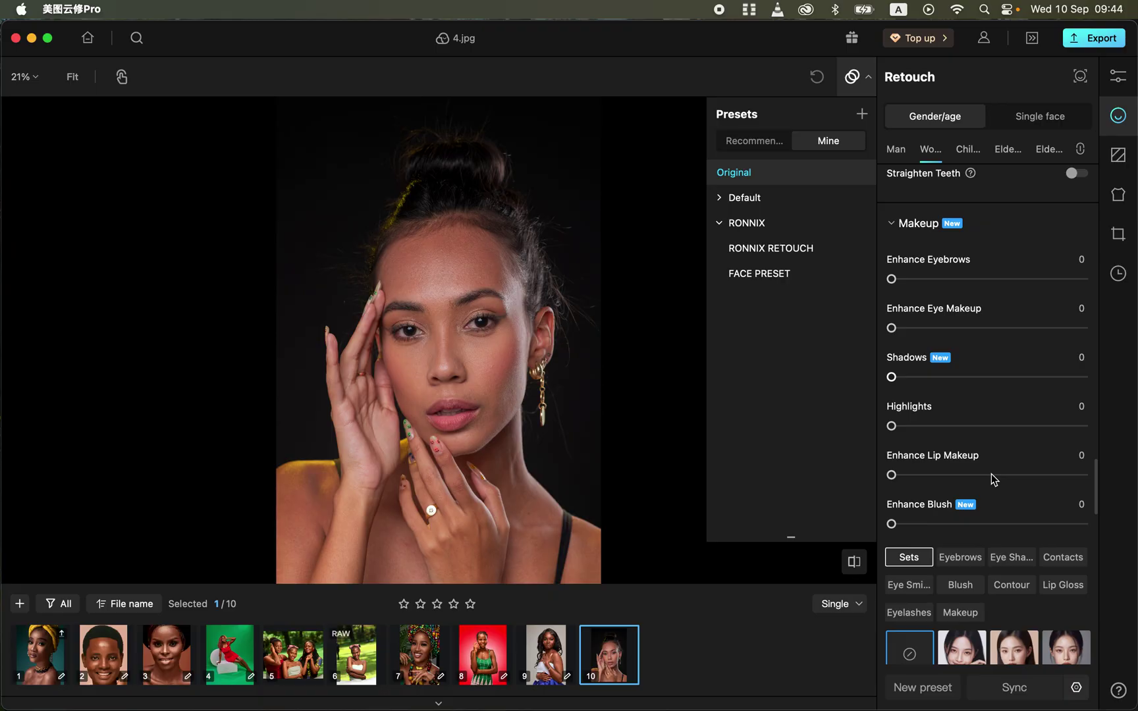
scroll(990, 474, "up", 6)
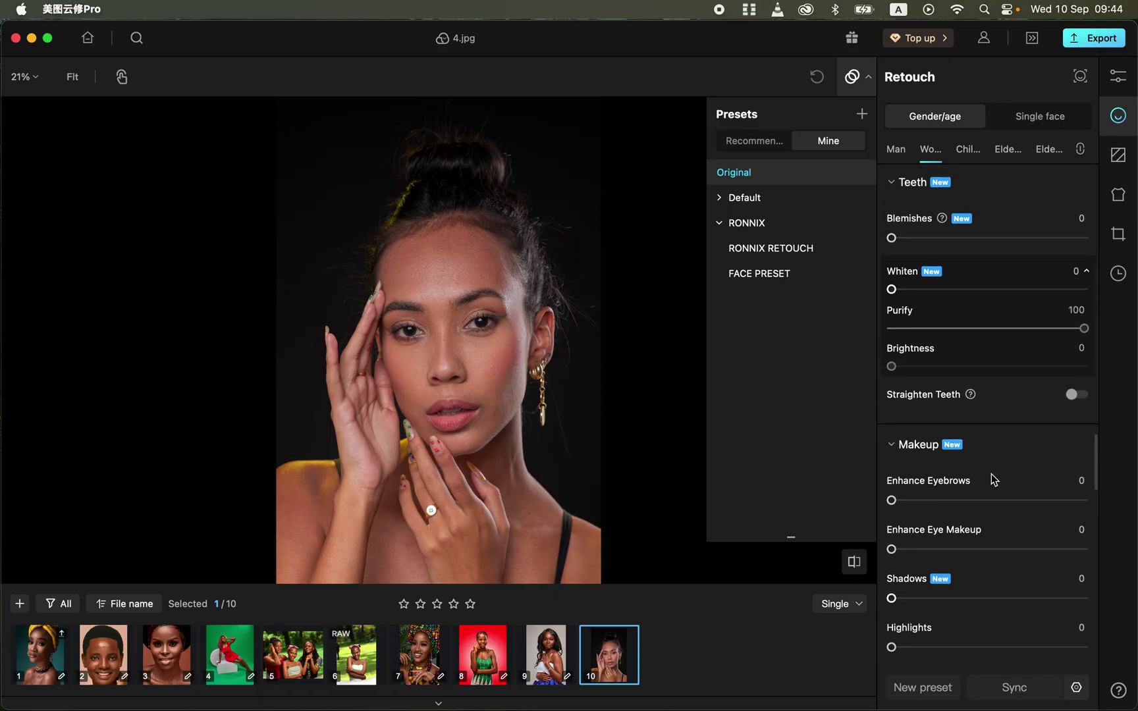
scroll(990, 474, "up", 9)
scroll(991, 474, "up", 9)
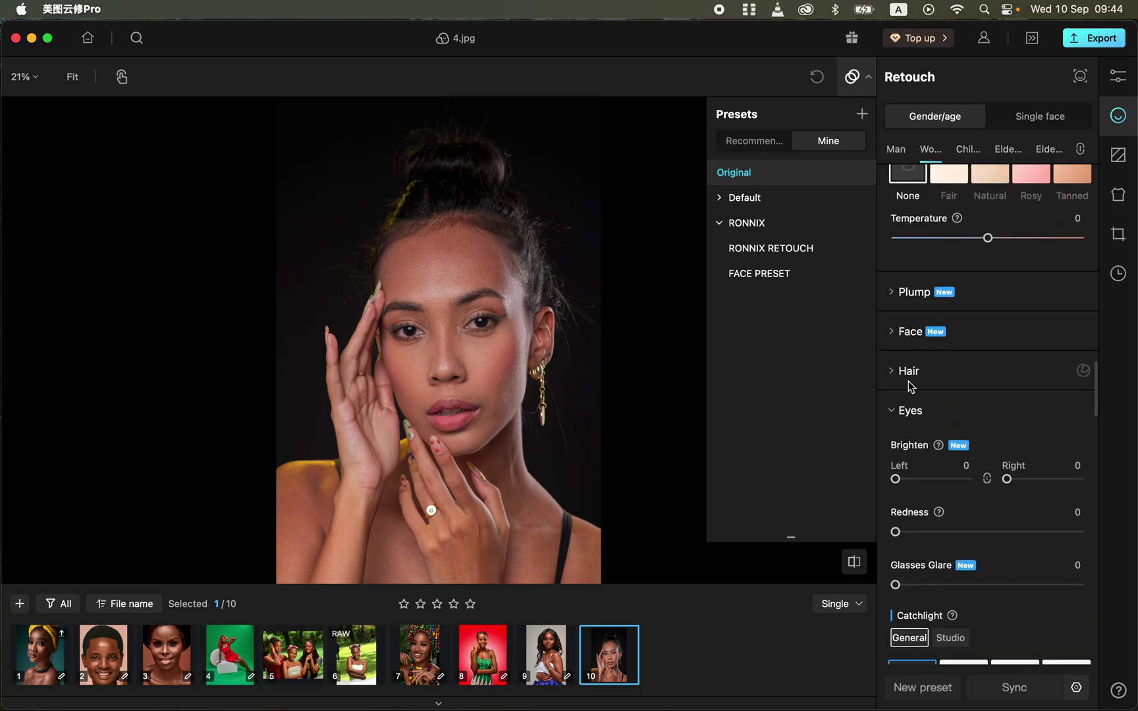
Set Stray Hair to 100 in the tenth photo's Hair retouch settings.
left_click(896, 371)
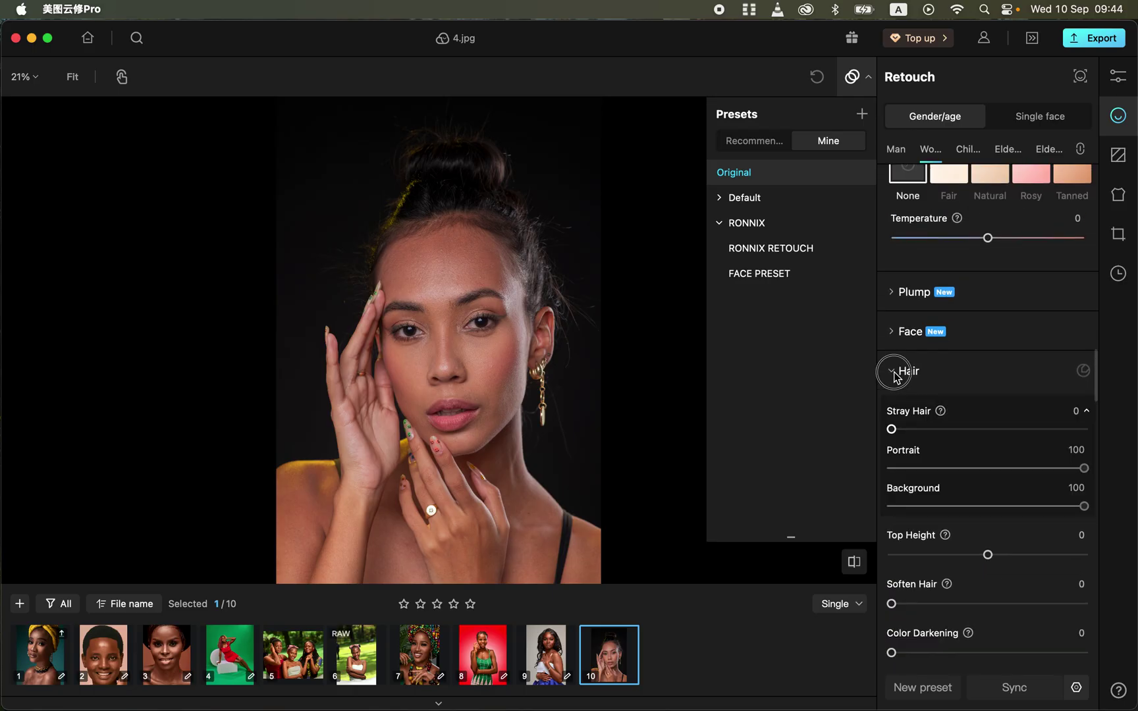
left_click(892, 430)
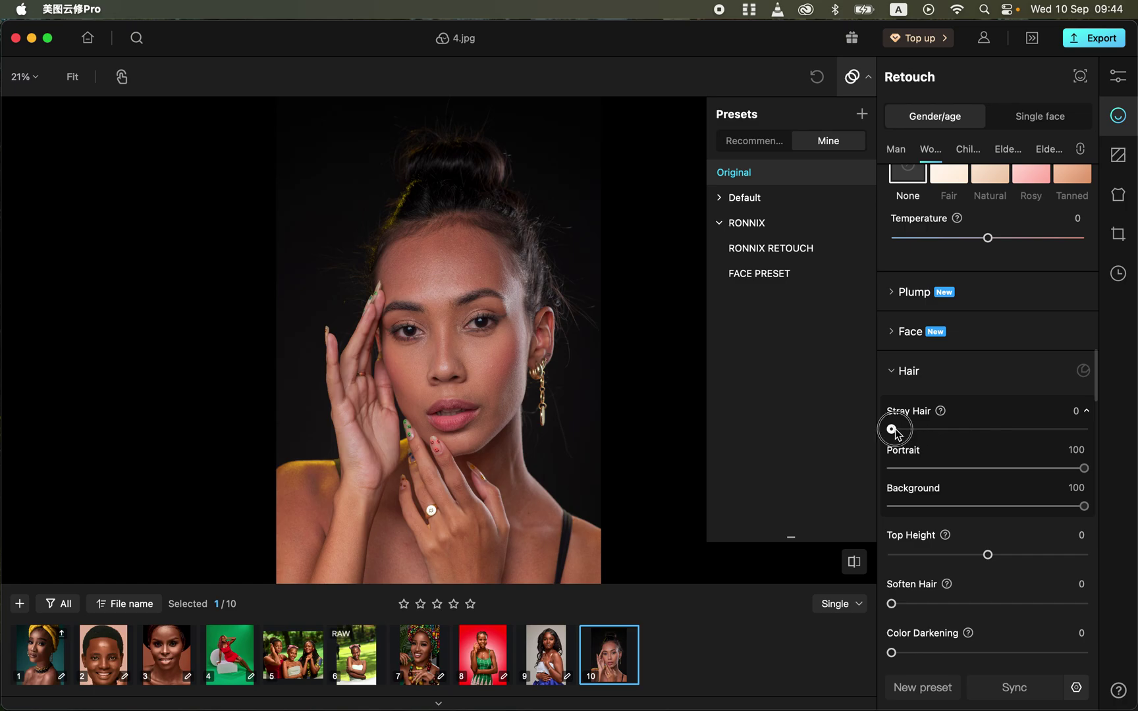
left_click_drag(894, 431, 1137, 452)
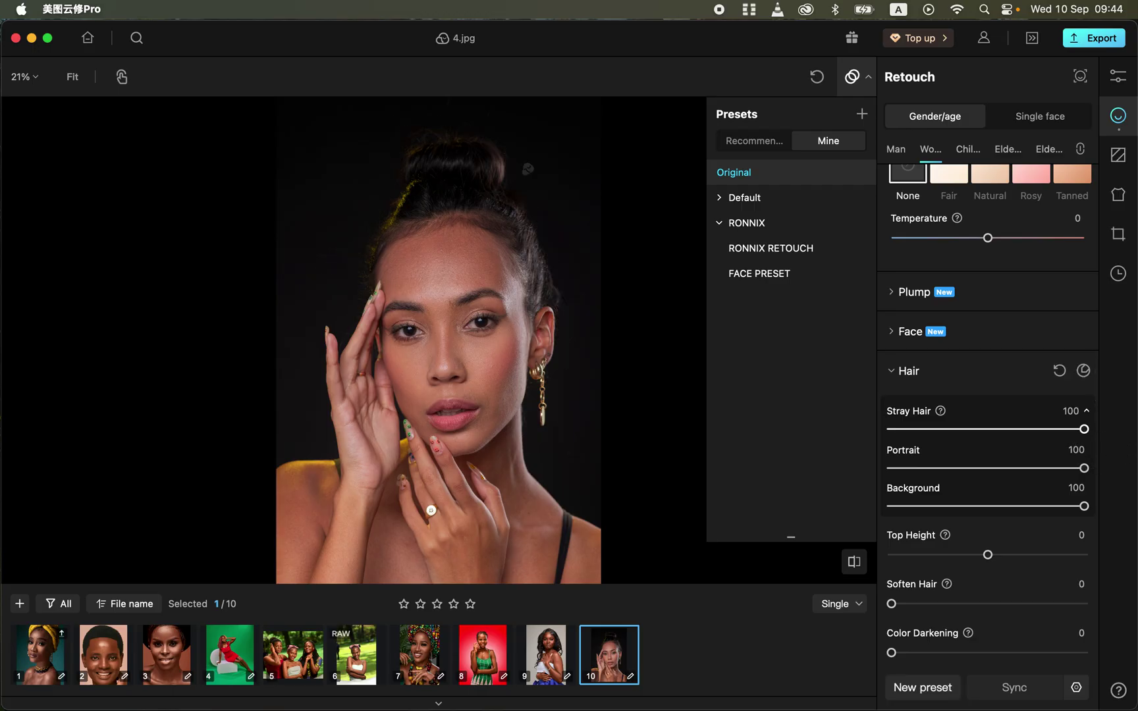
Compare the tenth photo's stray hair removal with the original several times.
left_click(854, 567)
left_click(853, 566)
left_click(854, 566)
left_click(853, 566)
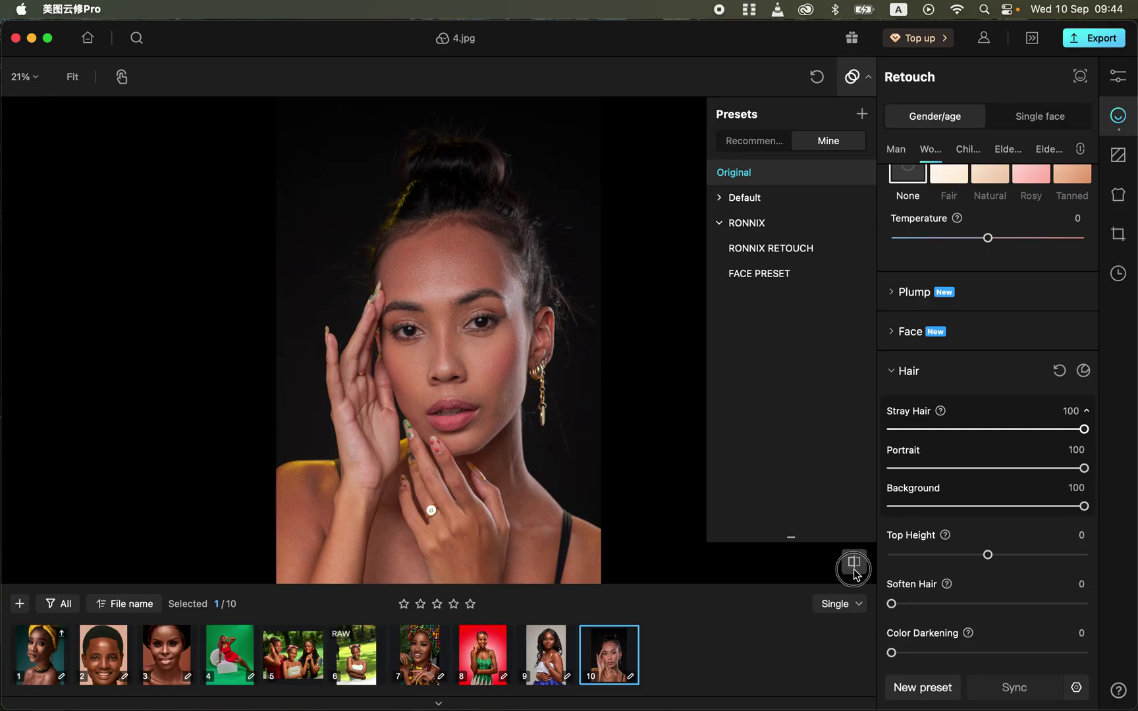
left_click(854, 566)
left_click(854, 566)
left_click(854, 570)
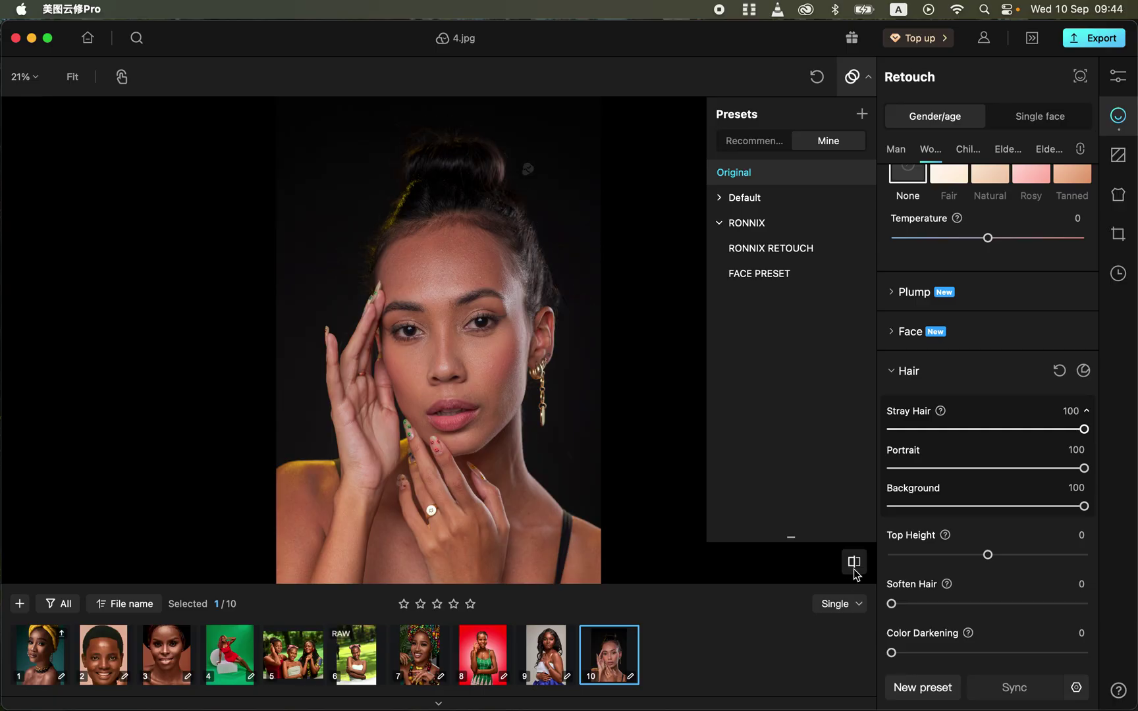
left_click(854, 570)
left_click(854, 570)
left_click(854, 570)
left_click(854, 570)
Adjust the sixth photo's tone with Exposure 0.32, Contrast 18 and Highlights -63.
left_click(353, 663)
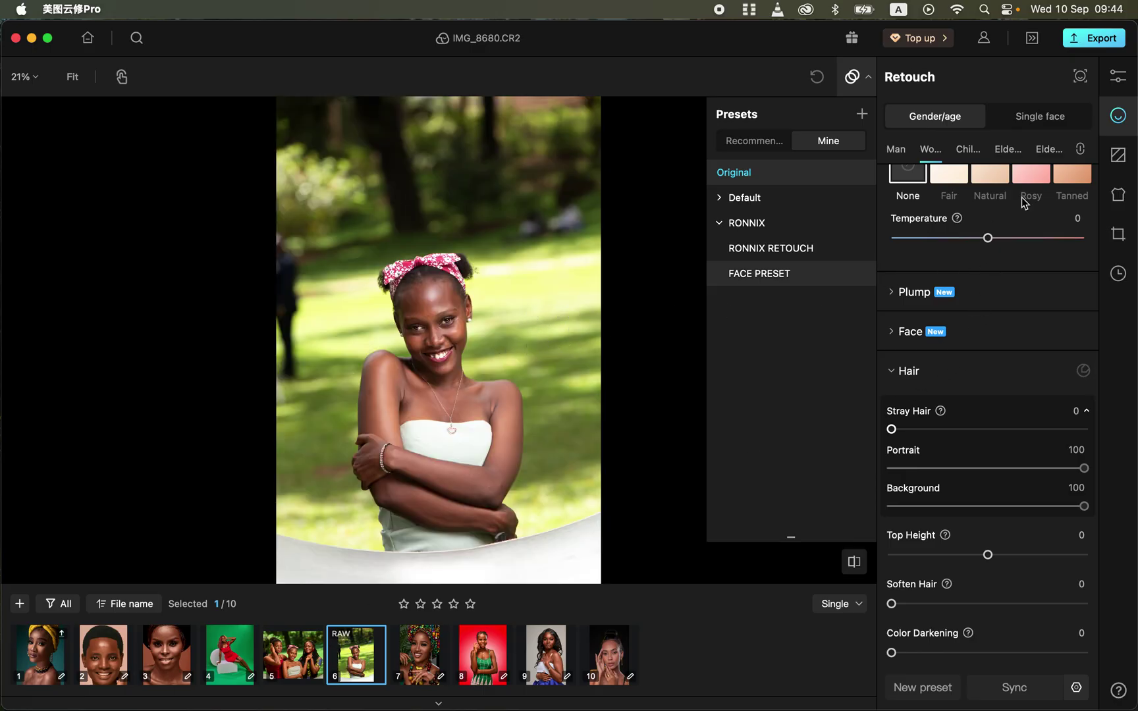
left_click(1117, 80)
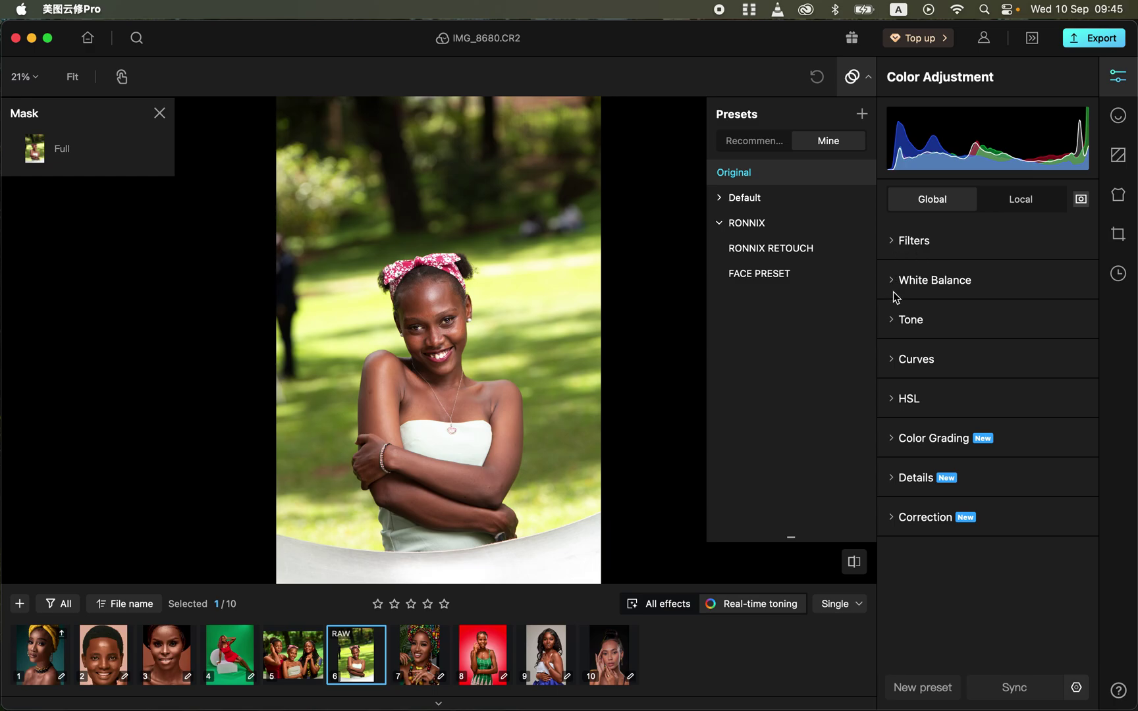
left_click(897, 321)
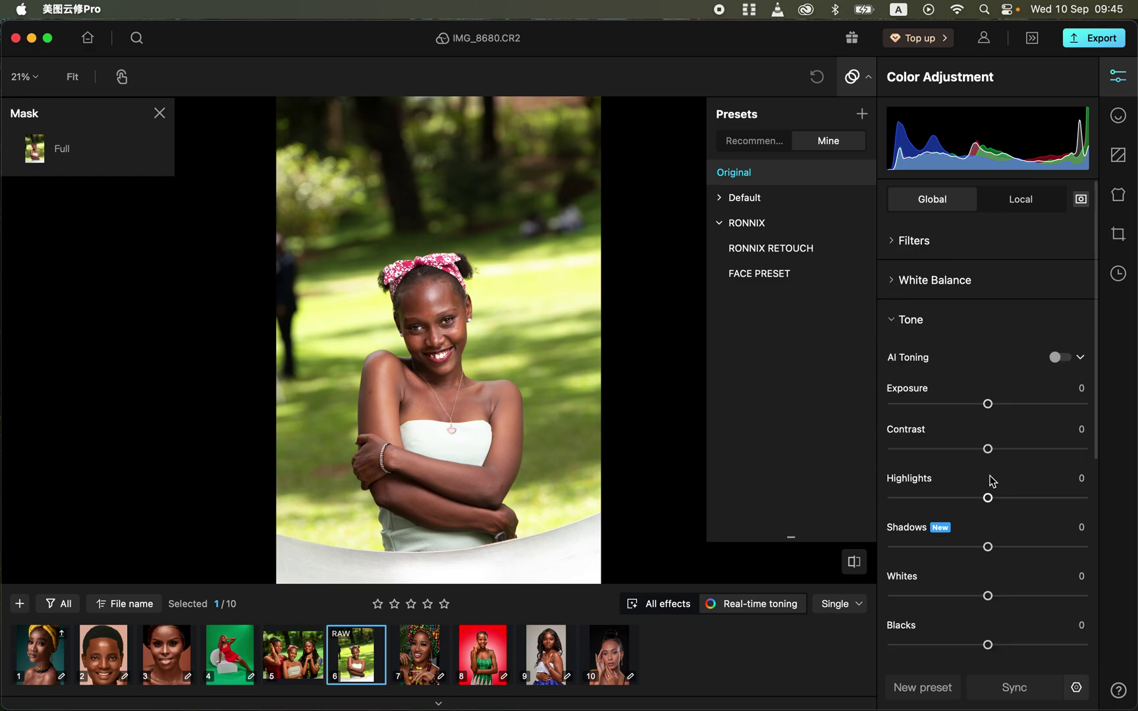
scroll(987, 461, "down", 1)
left_click_drag(988, 387, 1005, 430)
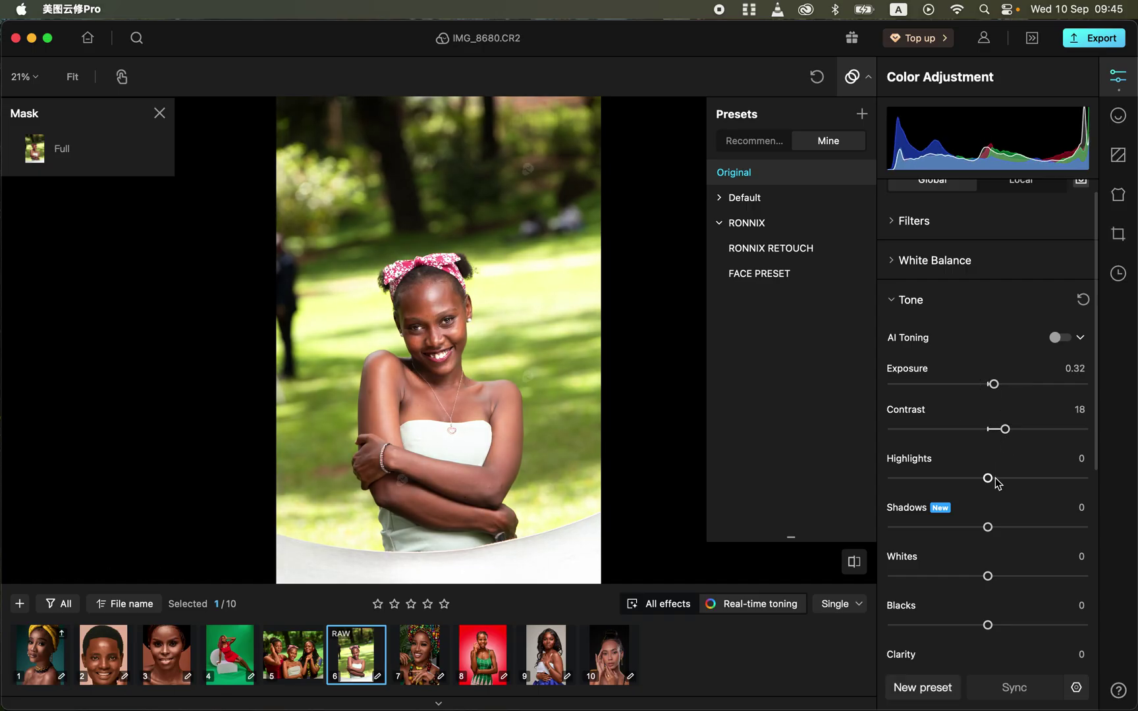
left_click_drag(993, 477, 926, 478)
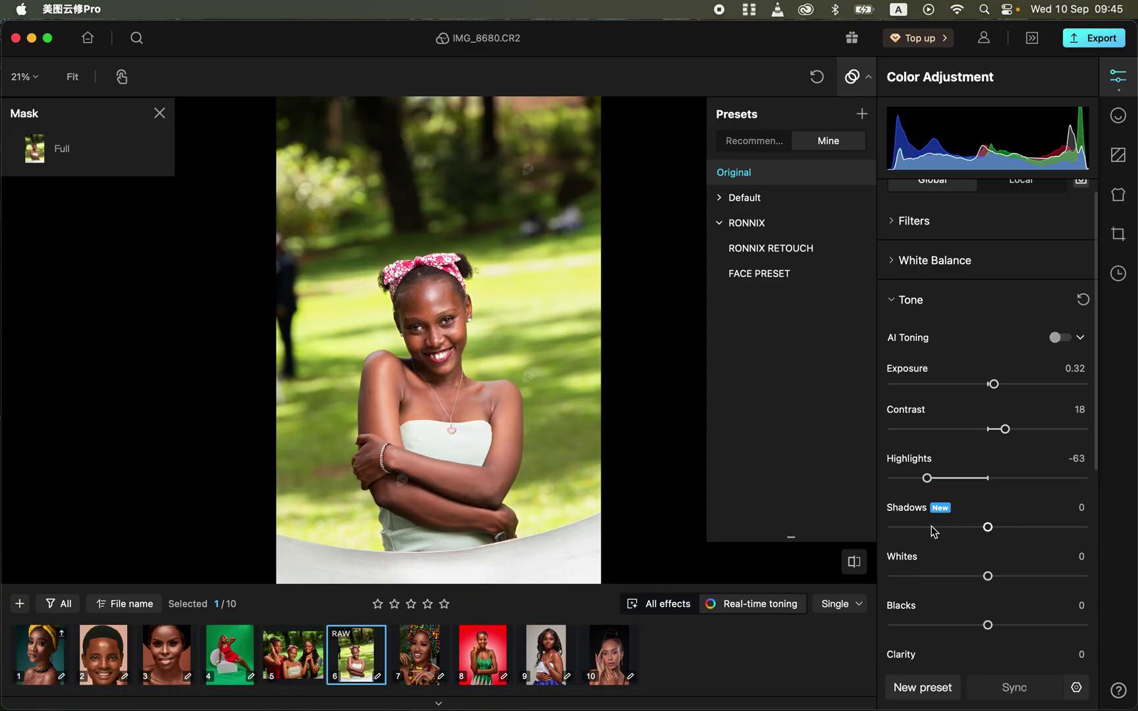
Apply the RONNIX RETOUCH preset to the fifth photo of three women and compare it with the original.
left_click(290, 653)
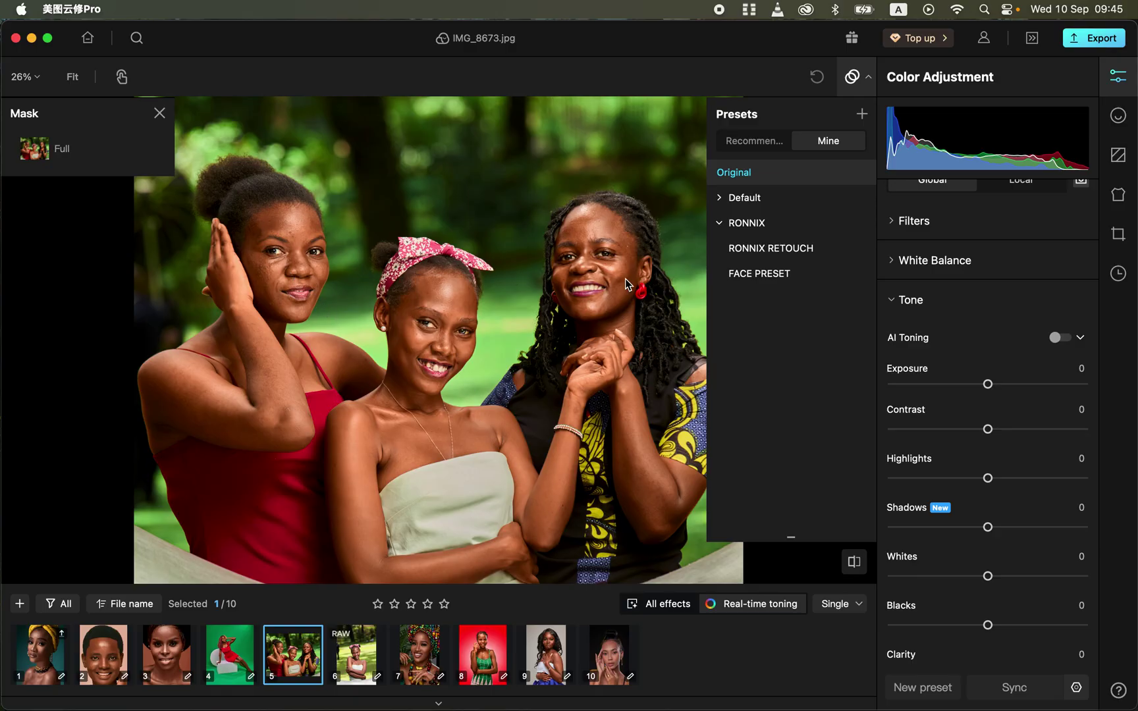
left_click(768, 254)
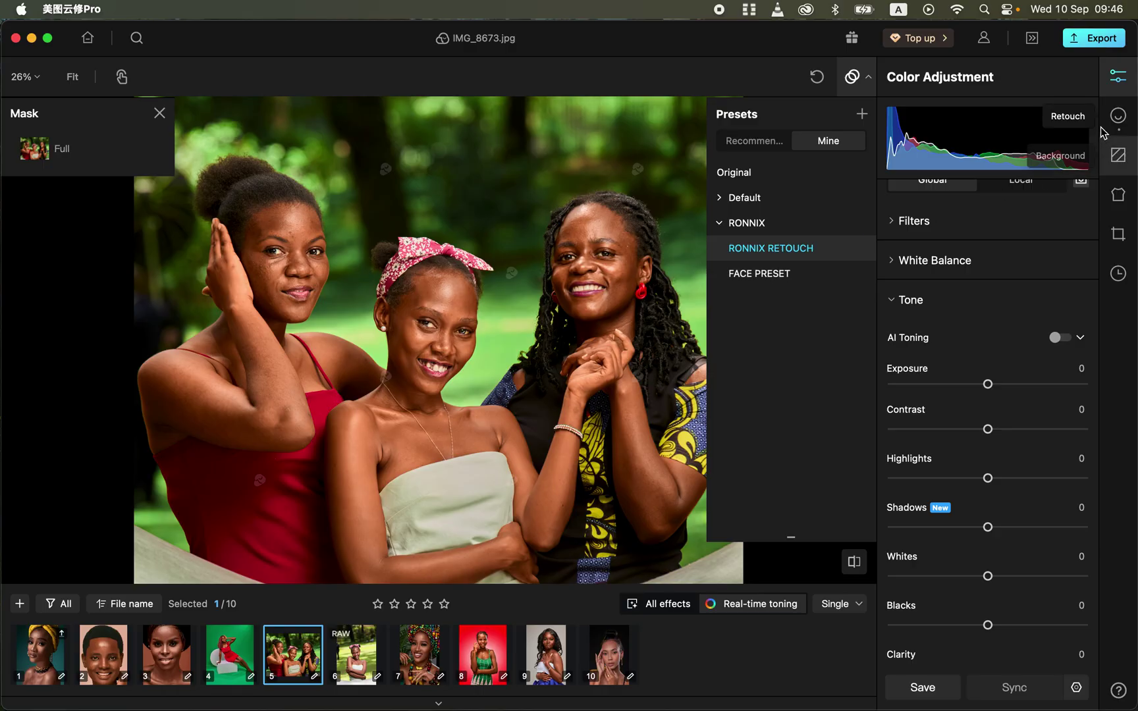
left_click(1118, 115)
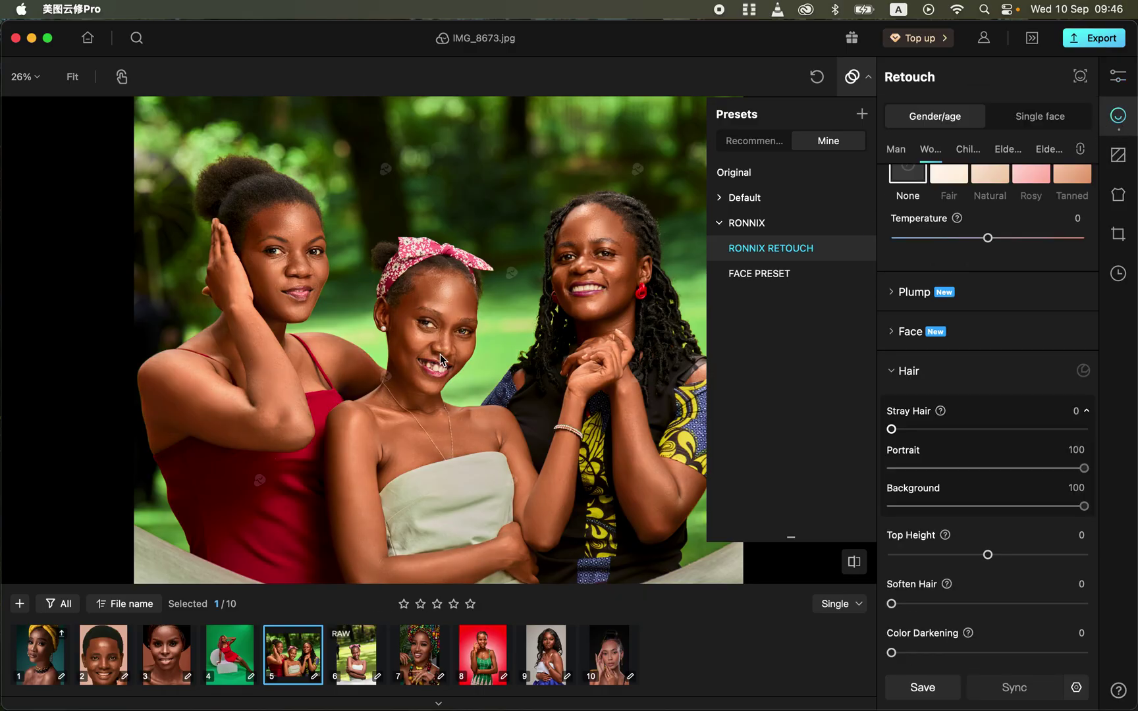
left_click(860, 563)
Set Skin Tone Balance (Multiple) to 7 for the group photo and compare the result with the original.
scroll(1038, 479, "up", 1)
scroll(975, 368, "up", 5)
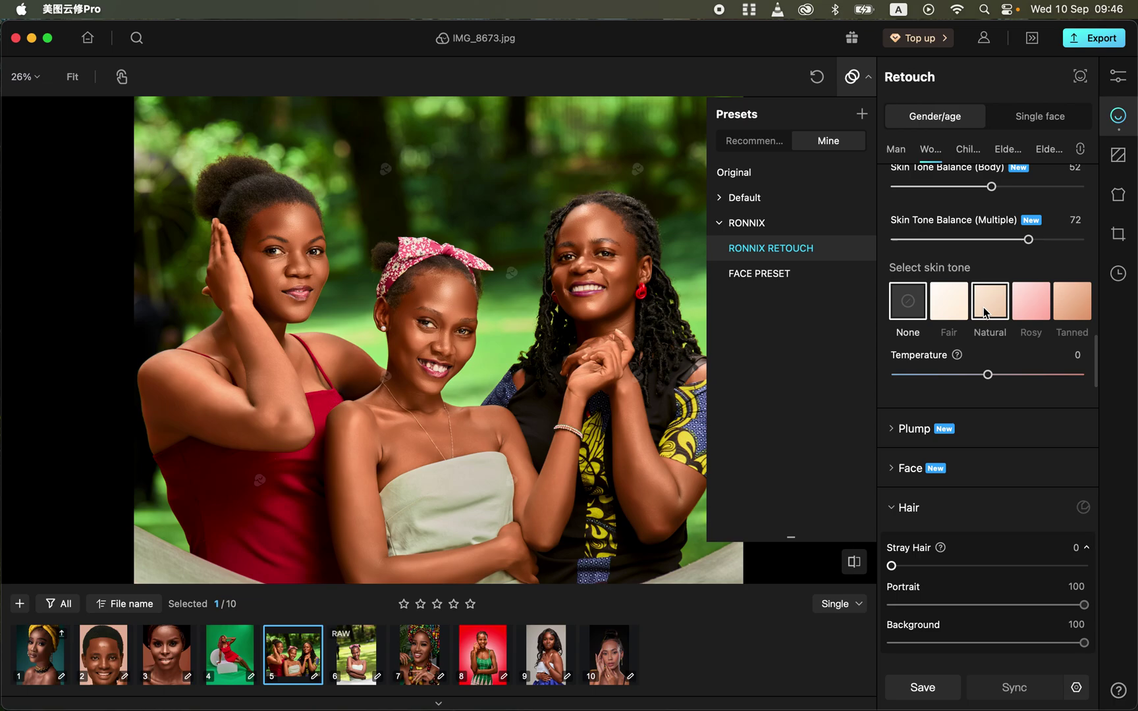
left_click_drag(988, 240, 911, 239)
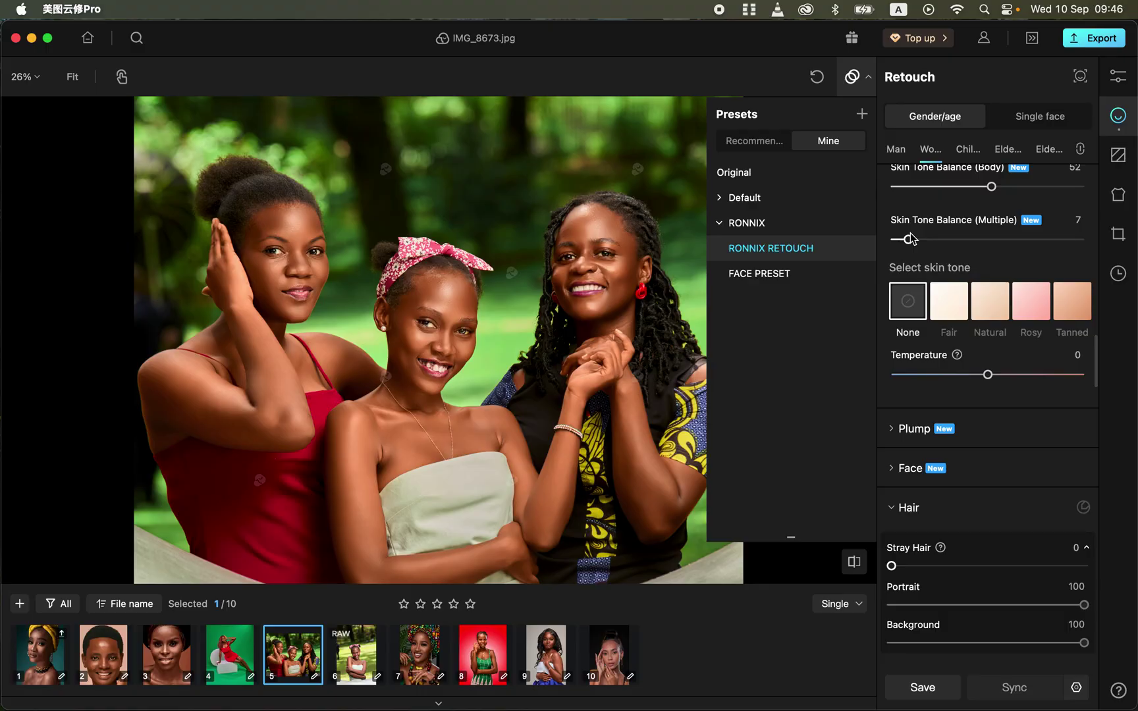
left_click(854, 561)
left_click(854, 561)
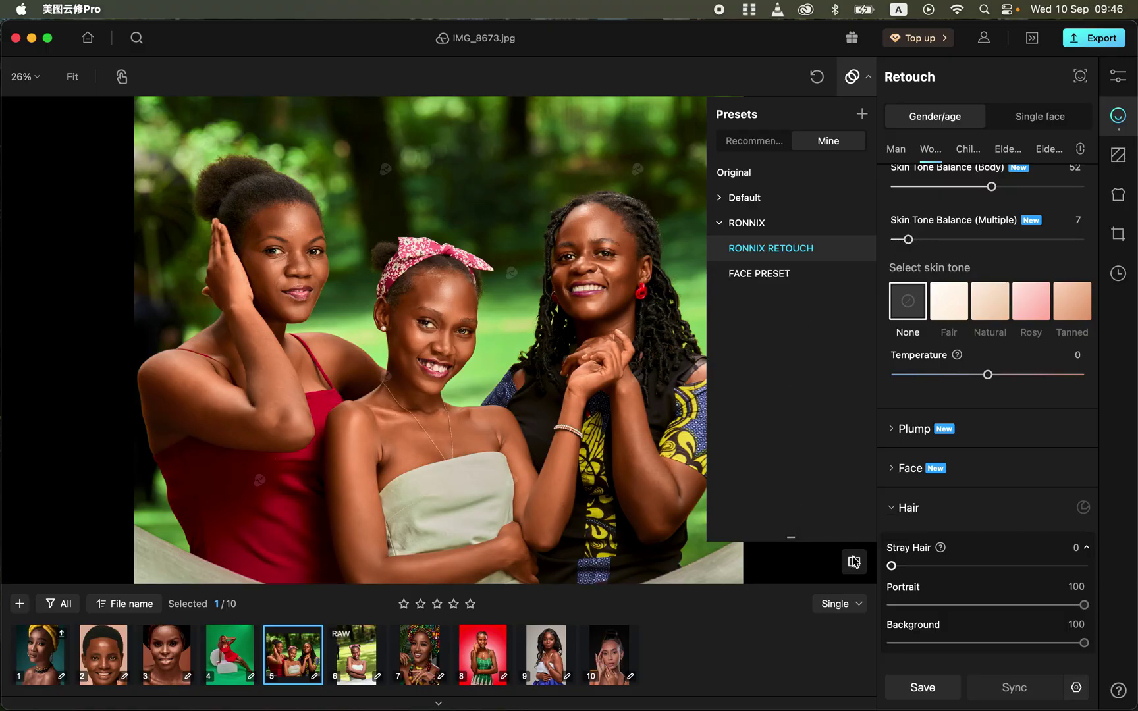